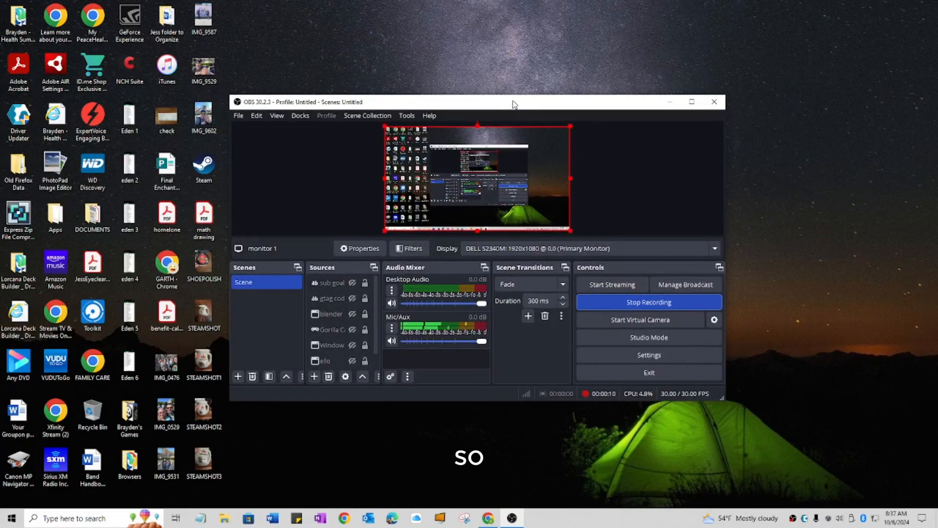
- Move the OBS window almost entirely off the screen to clear the desktop
left_click_drag(512, 104, 609, 129)
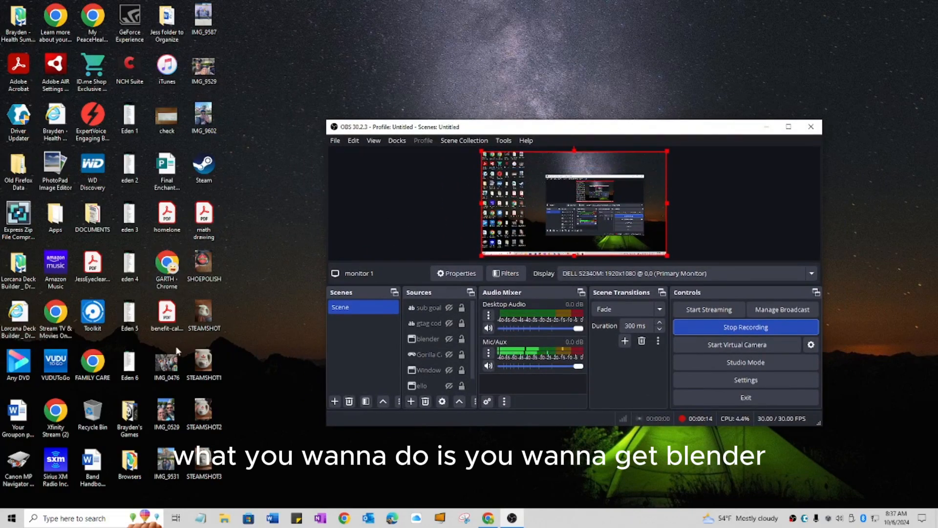
left_click_drag(525, 127, 579, 142)
left_click_drag(656, 141, 787, 506)
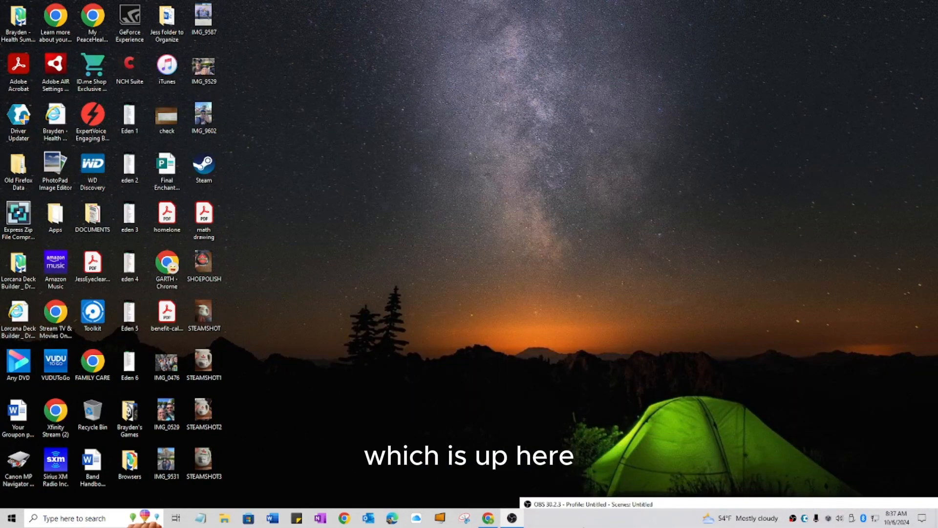
- Switch to Discord in Chrome and view the cowboy-hat gorilla picture enlarged in the announcements thread, closing it again
left_click(488, 518)
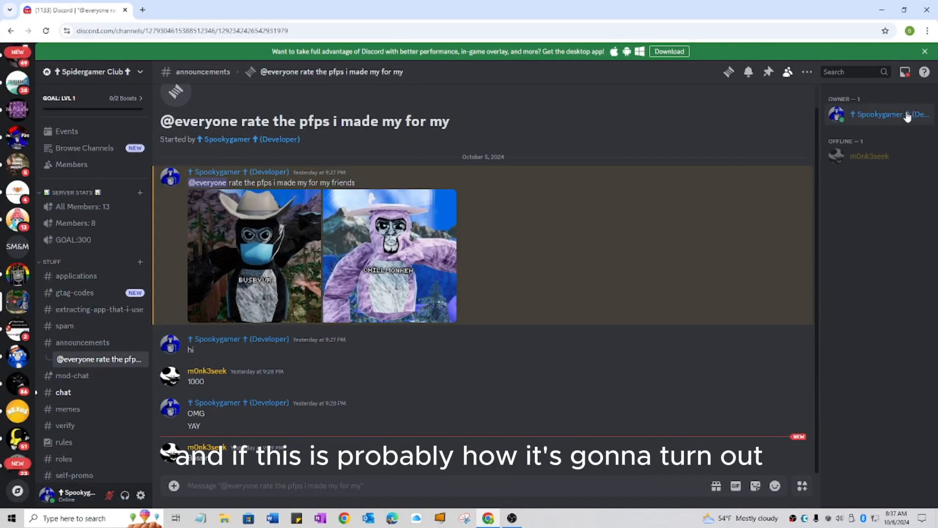
left_click(307, 262)
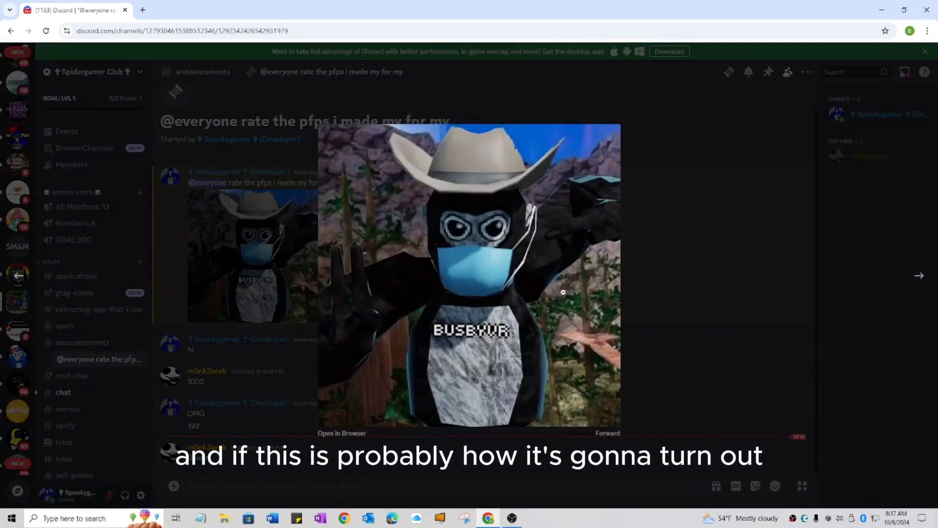
left_click(622, 335)
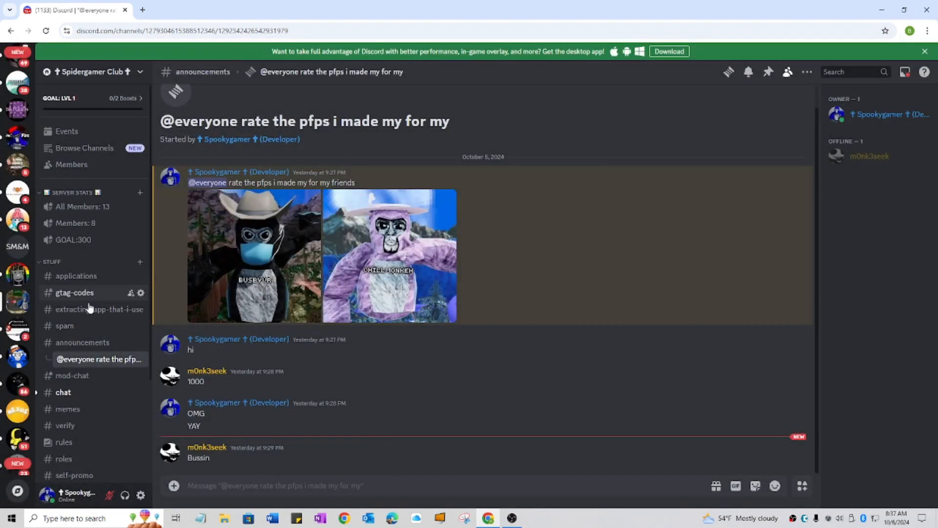
- Look through the server's channel list, expanding and collapsing the DEV STUFF, GORILLATAG MODS and MY YOUTUBE STUFF categories
scroll(109, 292, "down", 3)
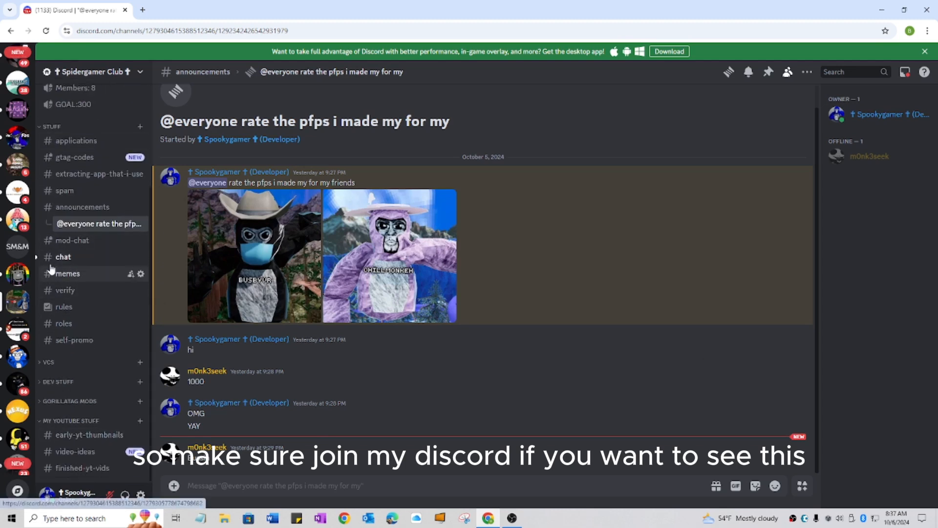
scroll(60, 440, "up", 3)
scroll(74, 454, "down", 3)
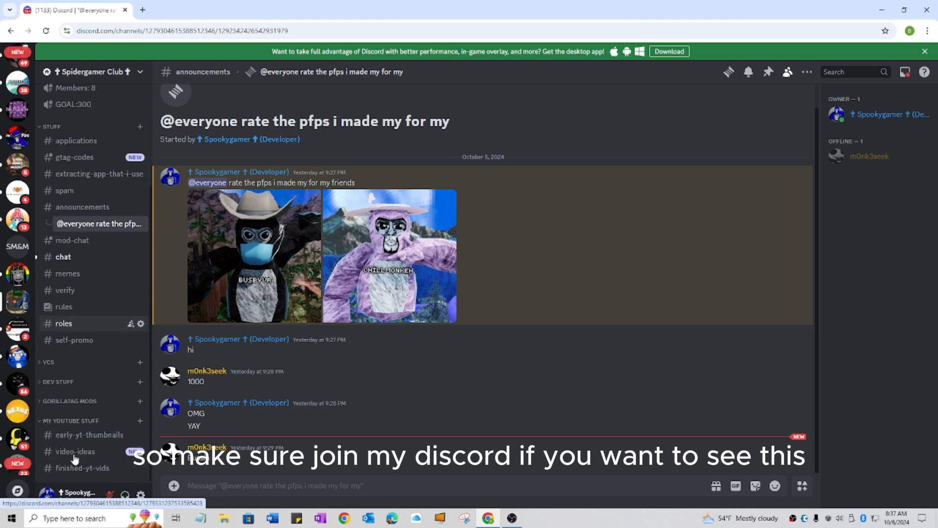
left_click(69, 381)
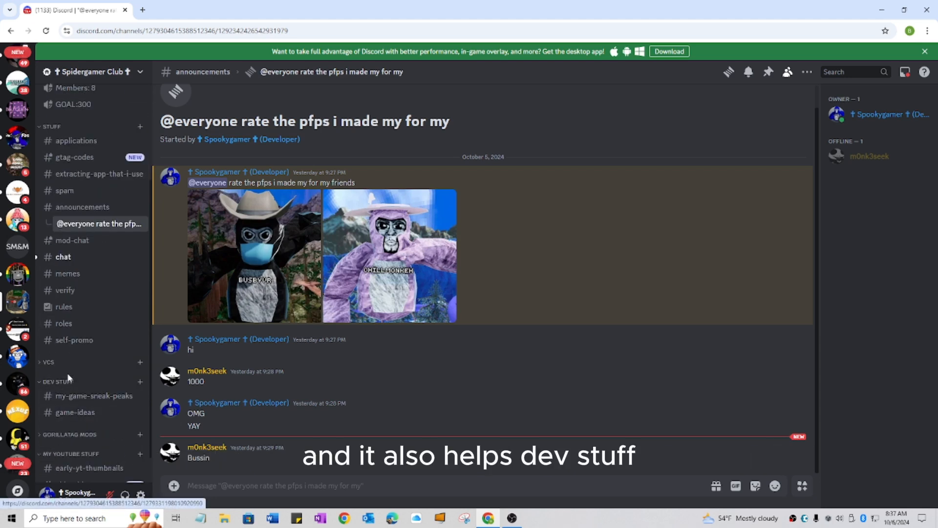
left_click(68, 382)
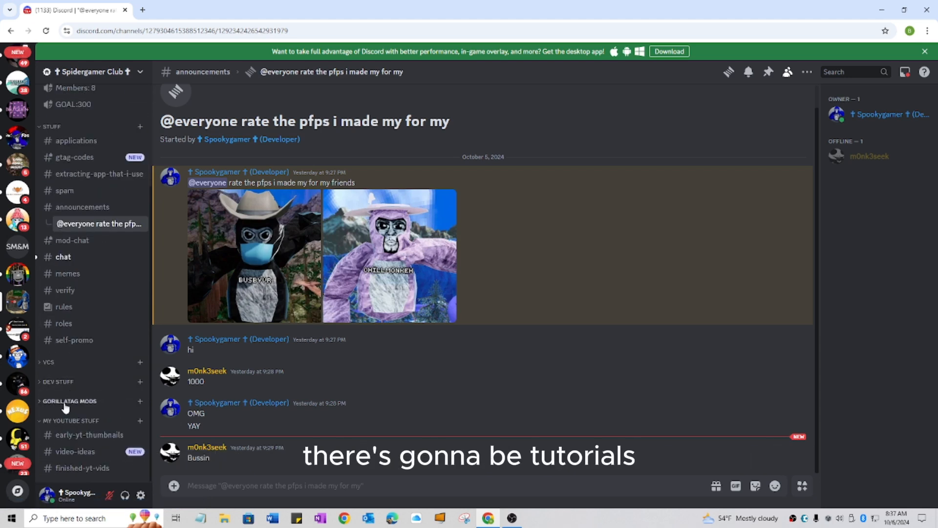
left_click(66, 402)
left_click(66, 401)
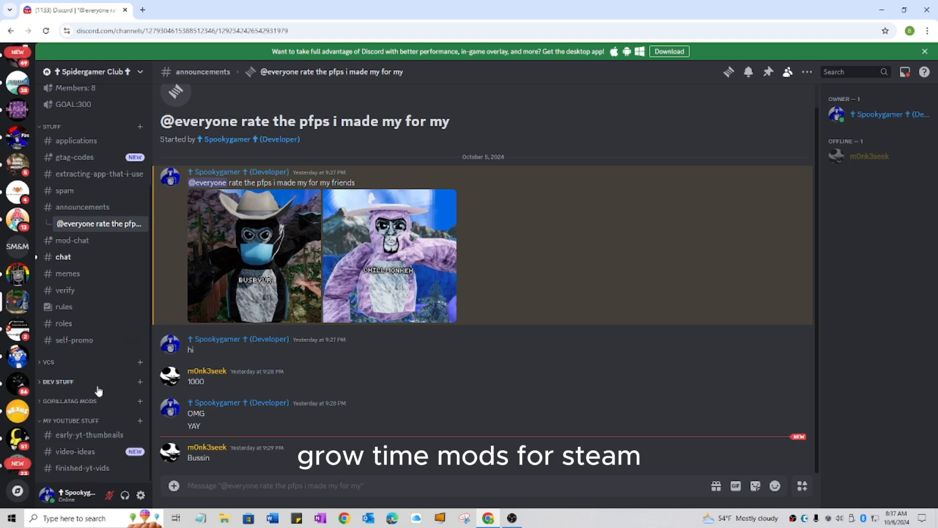
left_click(93, 421)
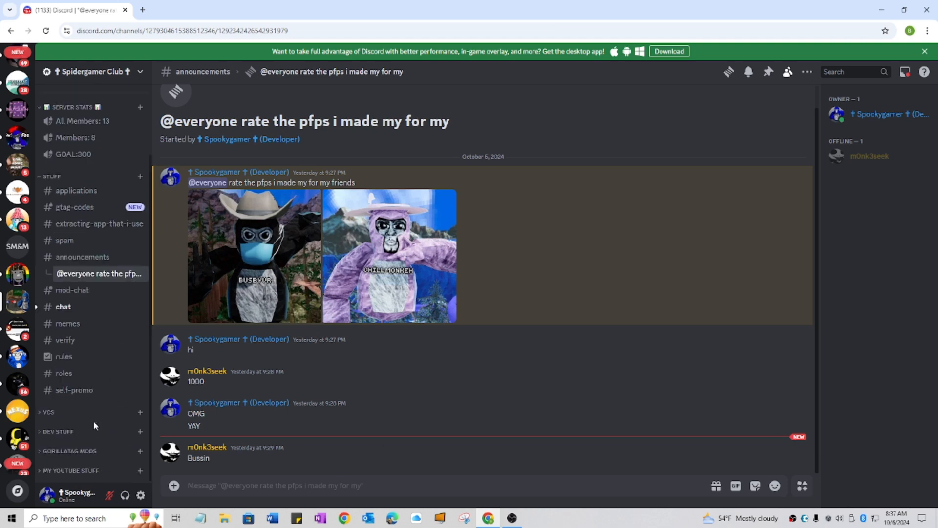
left_click(93, 471)
scroll(93, 471, "down", 1)
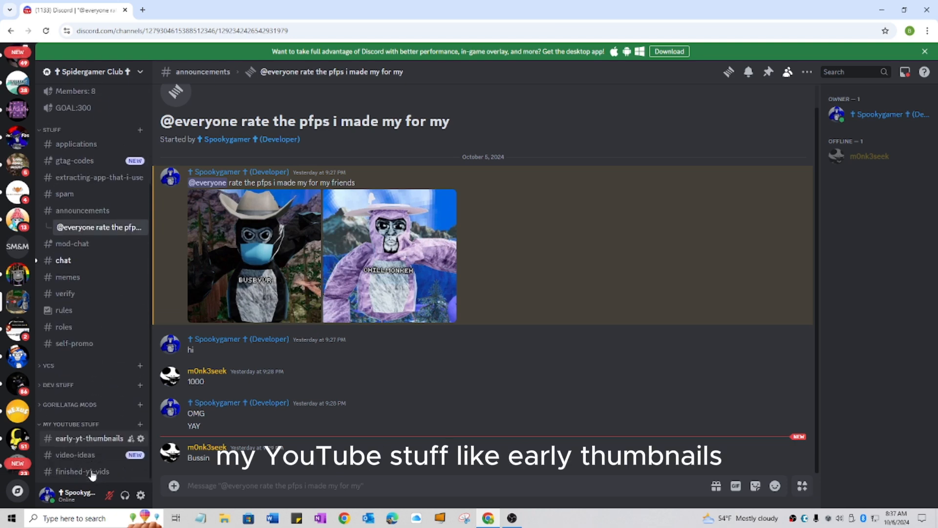
- View the video-ideas and finished-yt-vids channels and look through the posted YouTube videos
left_click(80, 437)
left_click(84, 451)
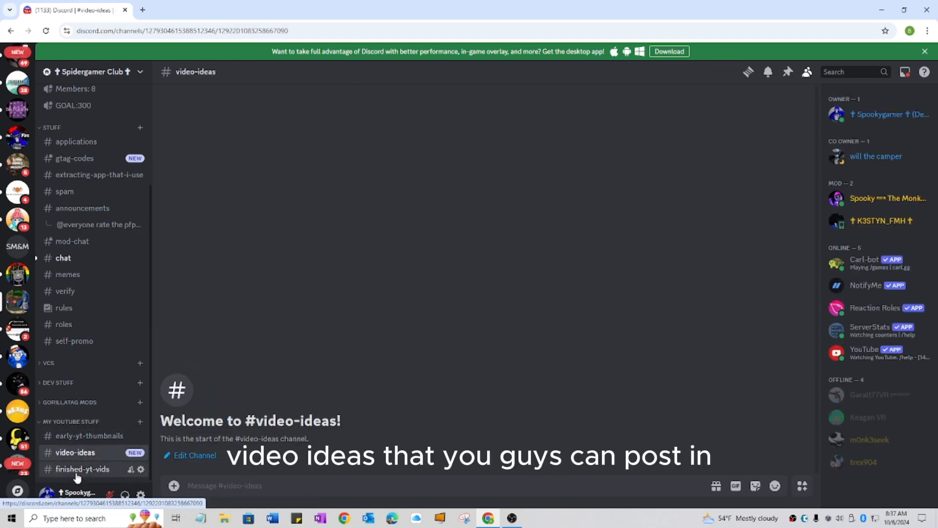
left_click(76, 470)
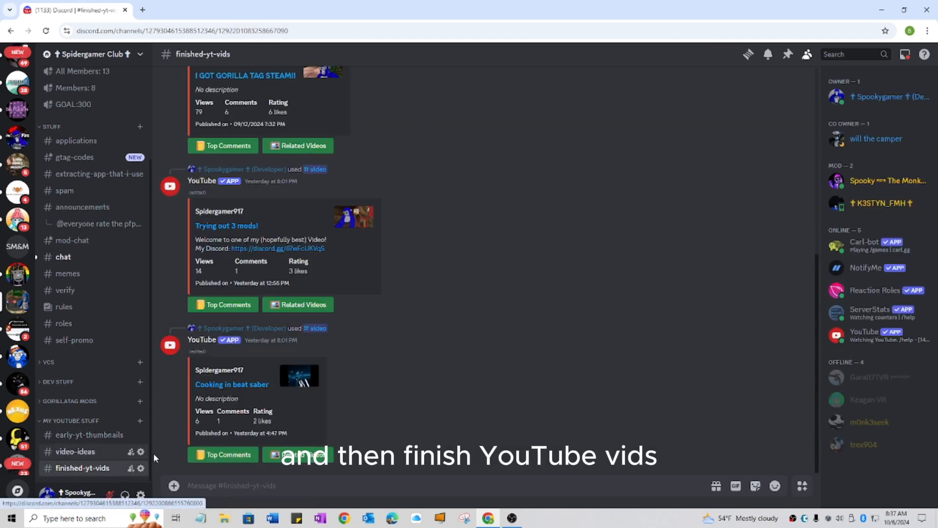
scroll(419, 280, "up", 5)
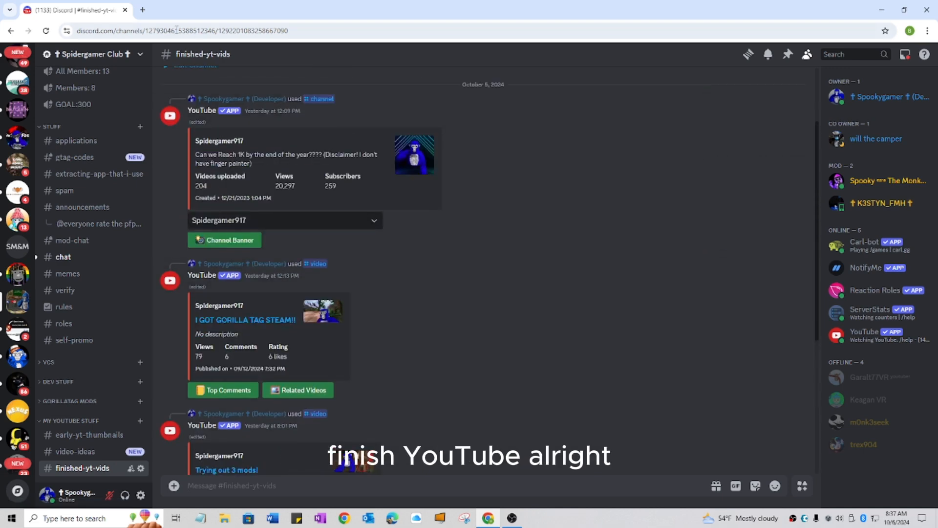
- Search Google for "blender" in a new tab, view the blender.org home page with its download option, and close the tab
left_click(143, 9)
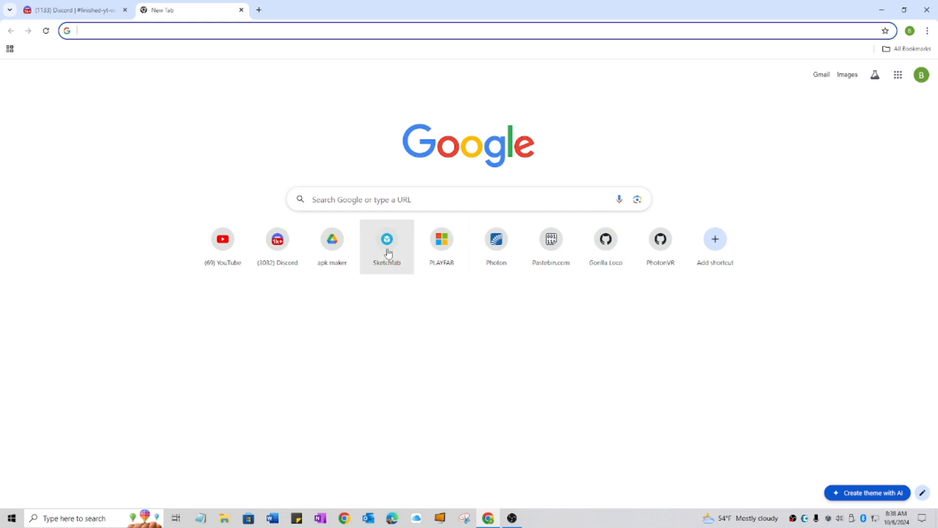
left_click(352, 192)
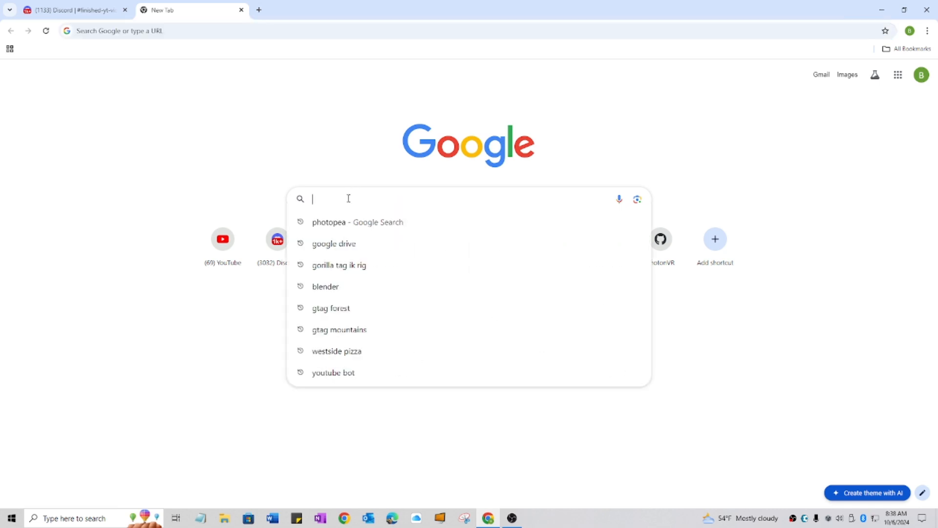
type("blender")
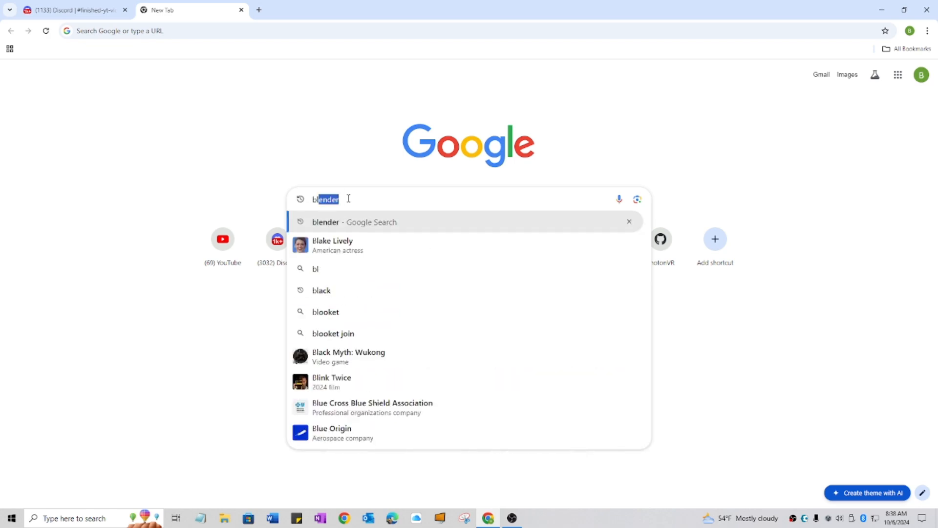
key("Return")
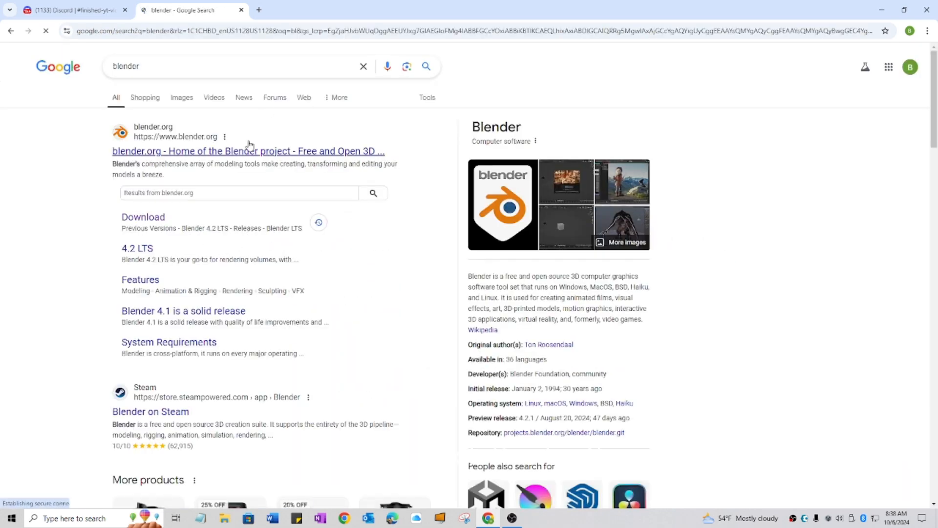
left_click(250, 147)
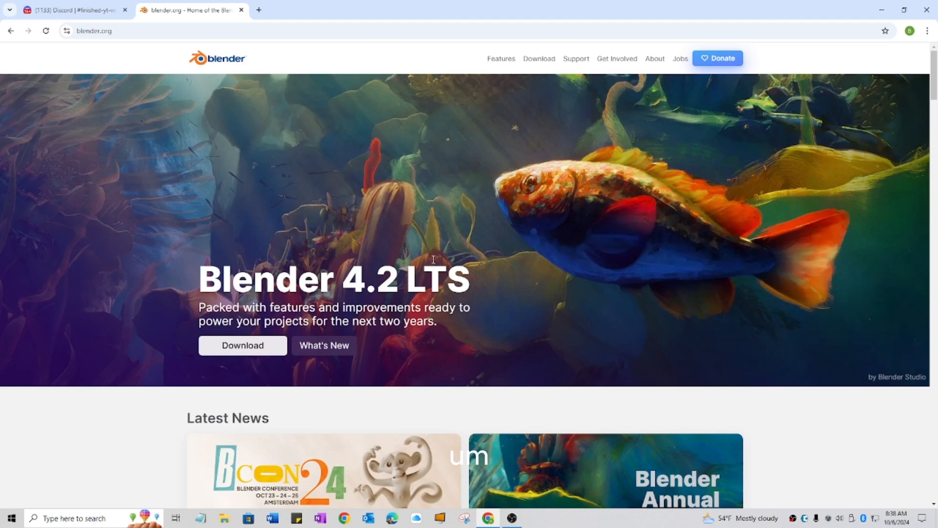
left_click_drag(433, 259, 450, 256)
left_click(490, 258)
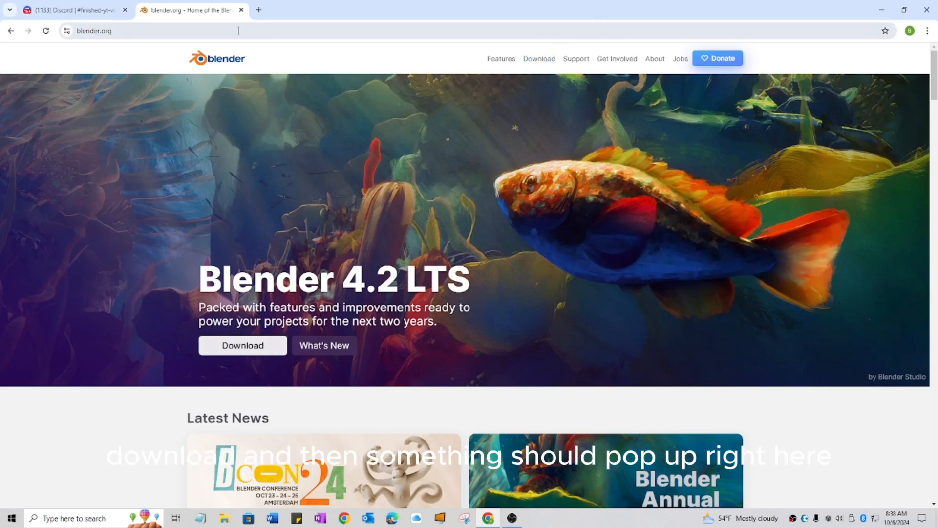
left_click(242, 9)
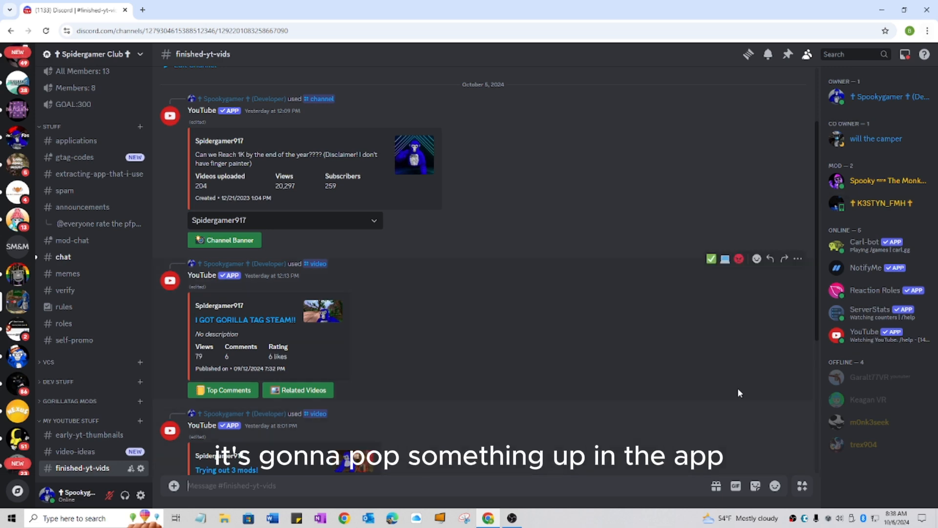
scroll(450, 279, "up", 1)
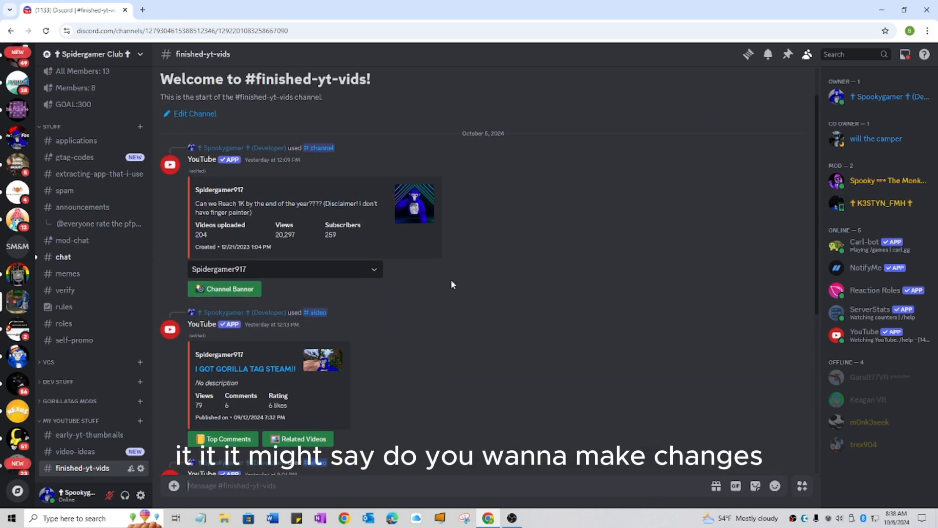
scroll(444, 283, "down", 3)
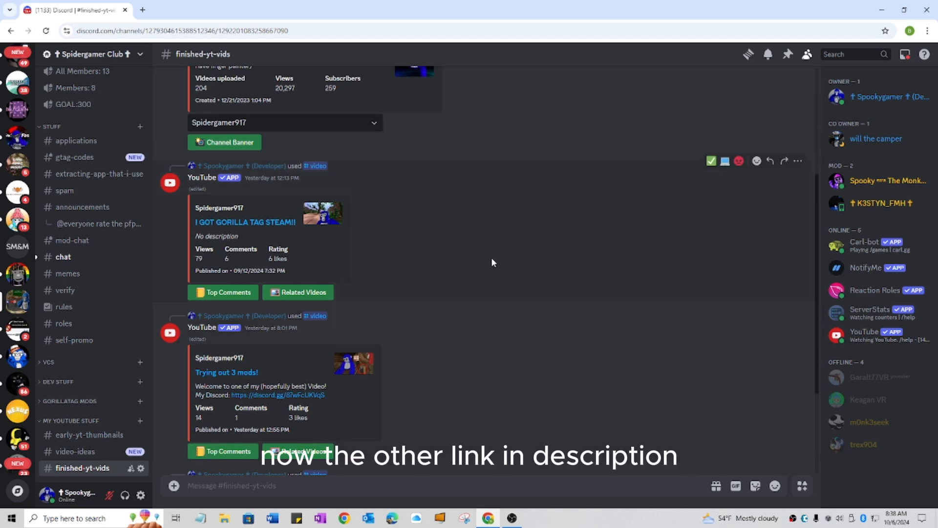
- Search Google for "gorilla tag ik rig" in a new tab and open NachoEngine's Gorilla_IK_Rig repository on GitHub
key("ctrl+t")
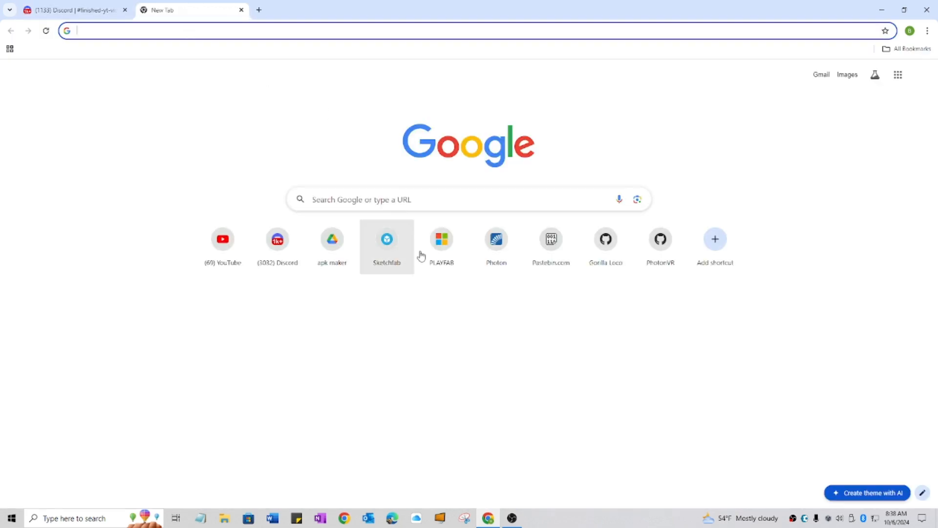
left_click(361, 205)
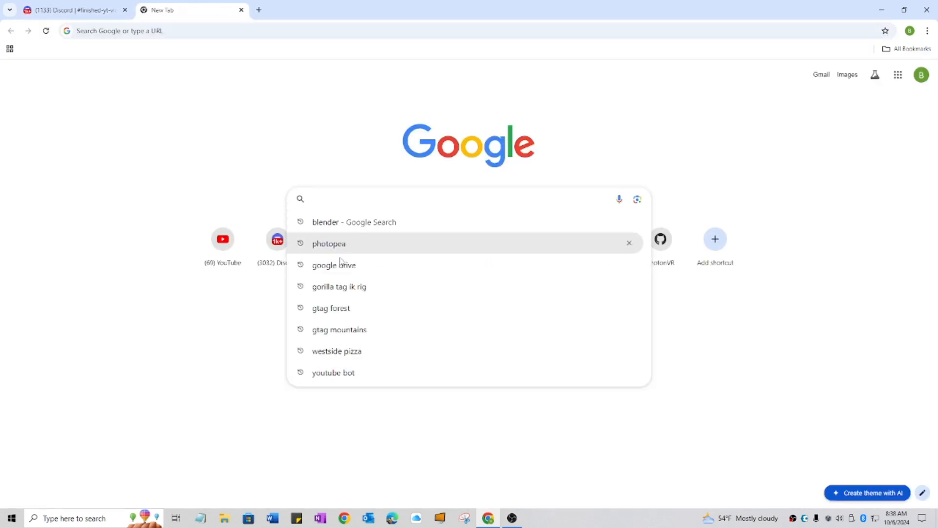
left_click(366, 289)
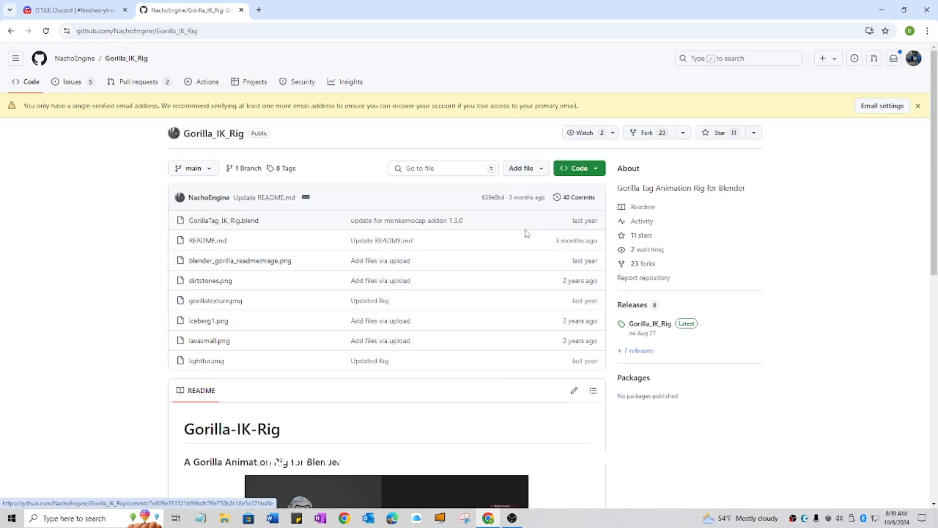
- Look over the latest Gorilla_IK_Rig release, return to the repository page and view its code download options
left_click(665, 333)
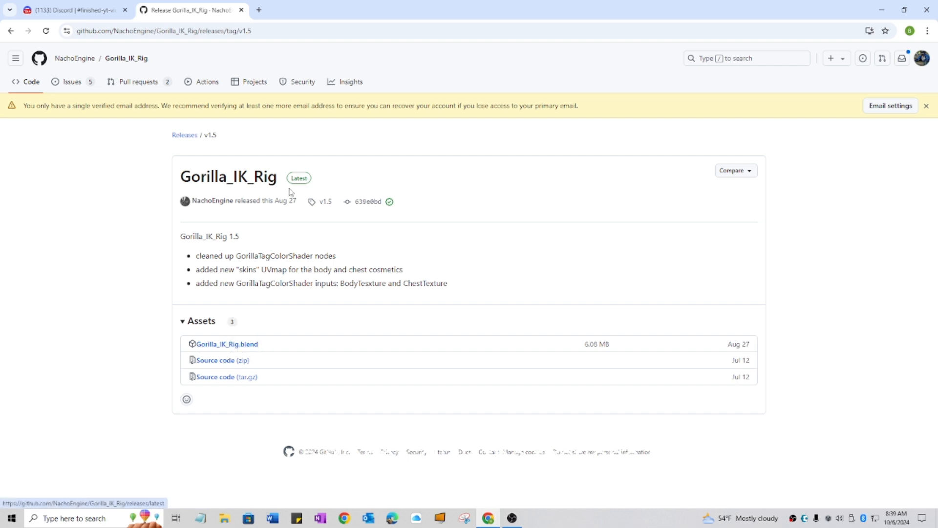
left_click_drag(285, 180, 298, 175)
left_click(316, 176)
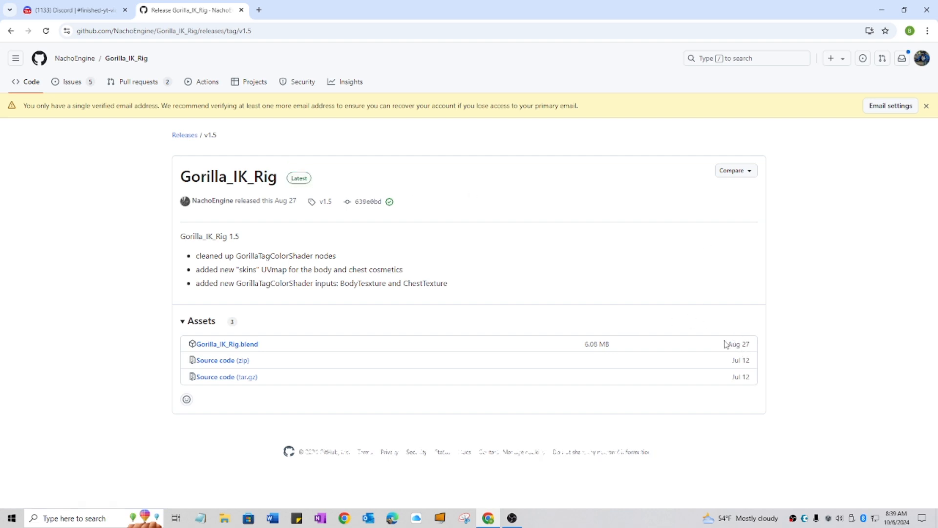
key("alt+Left")
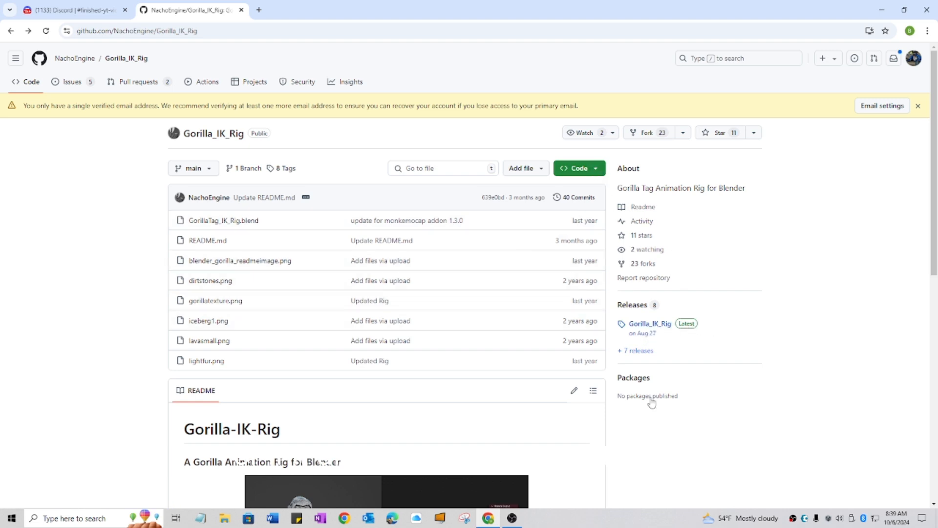
left_click(579, 168)
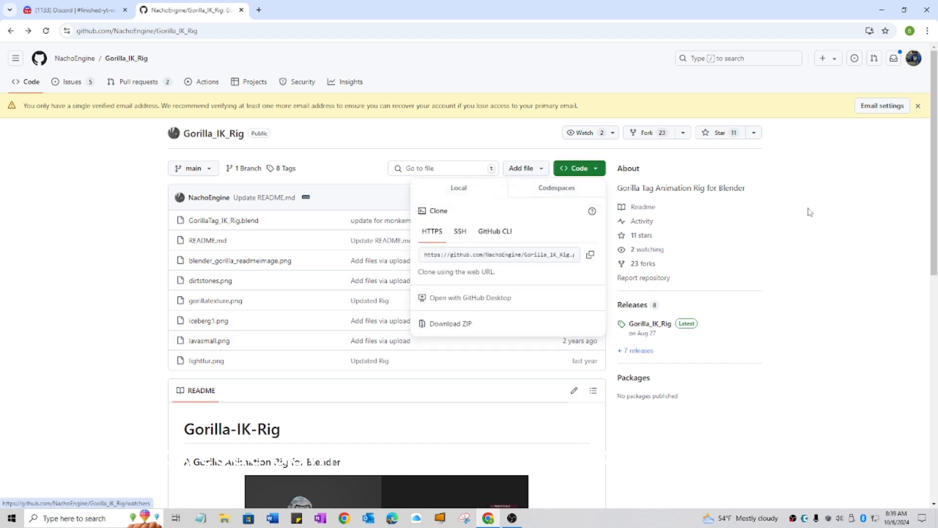
- Download Gorilla_IK_Rig.blend from the latest release's assets and open the file in Blender
left_click(659, 325)
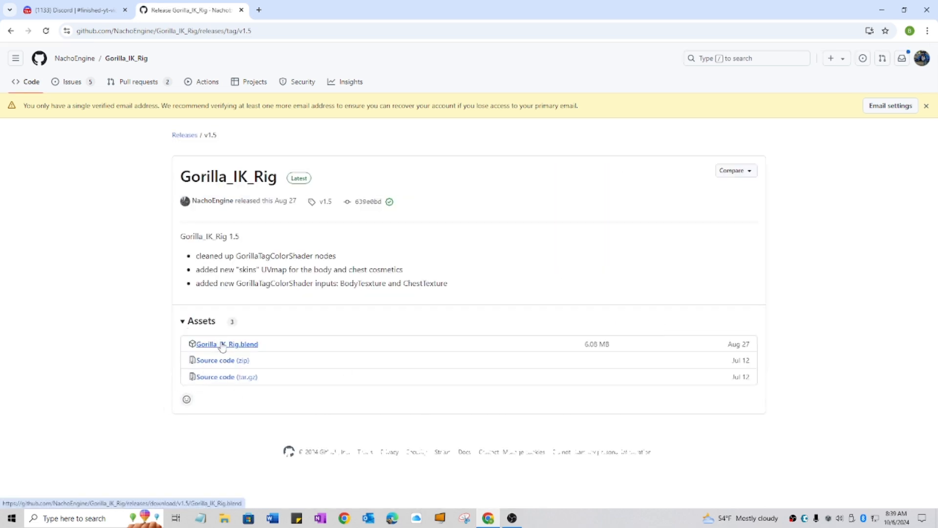
left_click(222, 345)
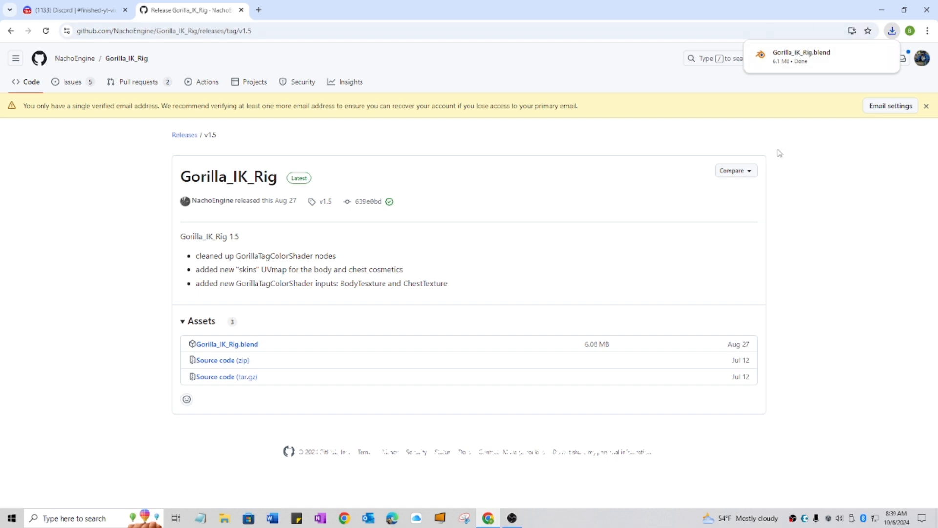
left_click(771, 54)
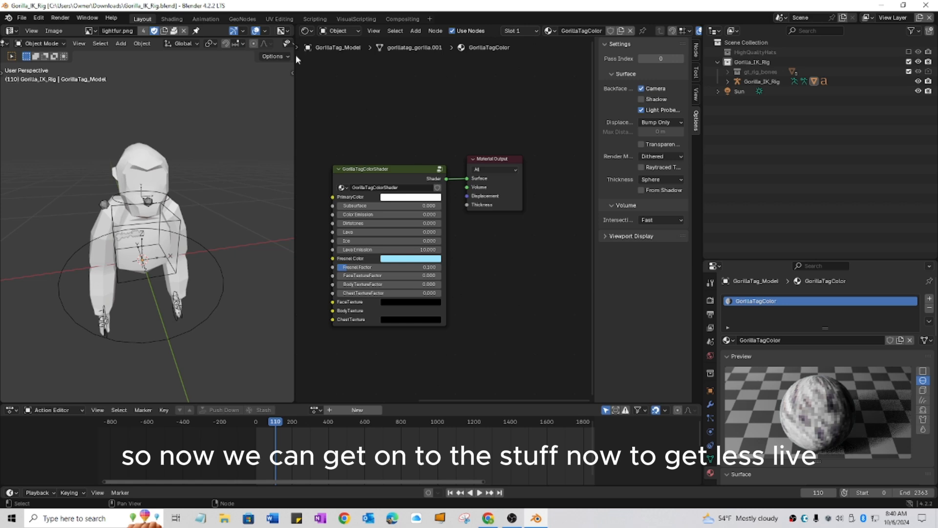
- Delete the Animation, GeoNodes, UV Editing, Scripting, VisualScripting and Compositing workspaces, keeping only Layout and Shading
right_click(211, 19)
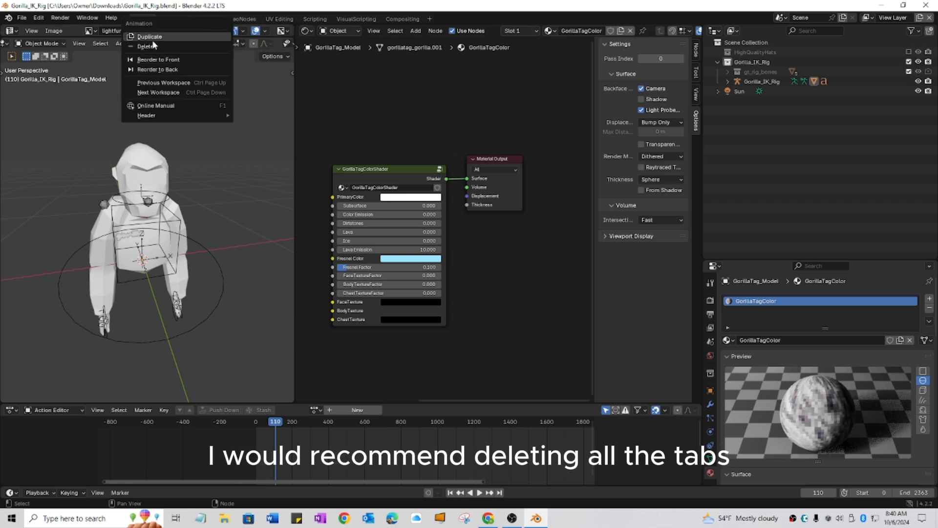
left_click(147, 45)
right_click(211, 19)
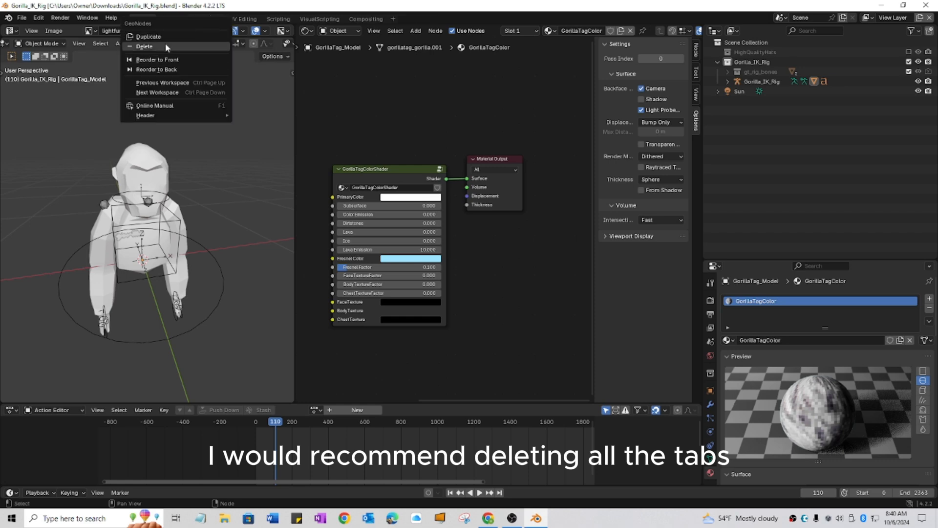
left_click(164, 43)
right_click(199, 20)
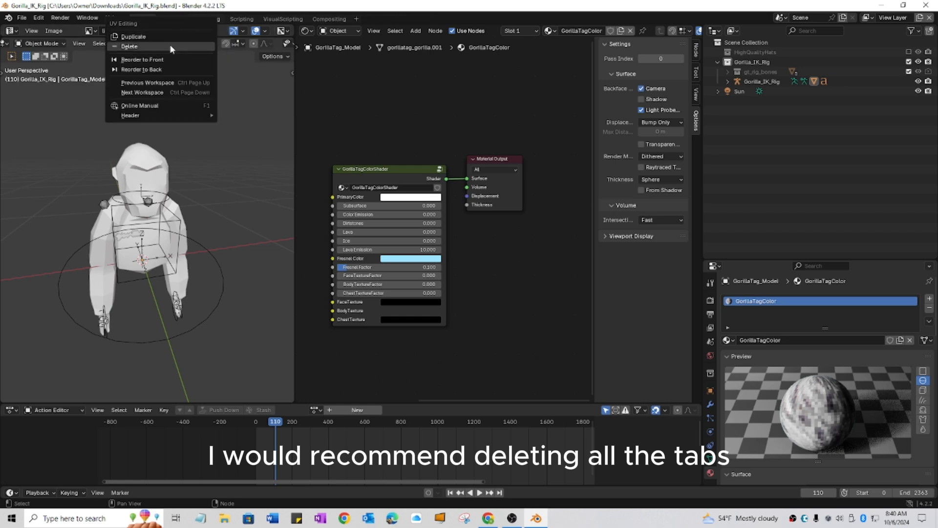
left_click(169, 43)
right_click(204, 19)
left_click(193, 46)
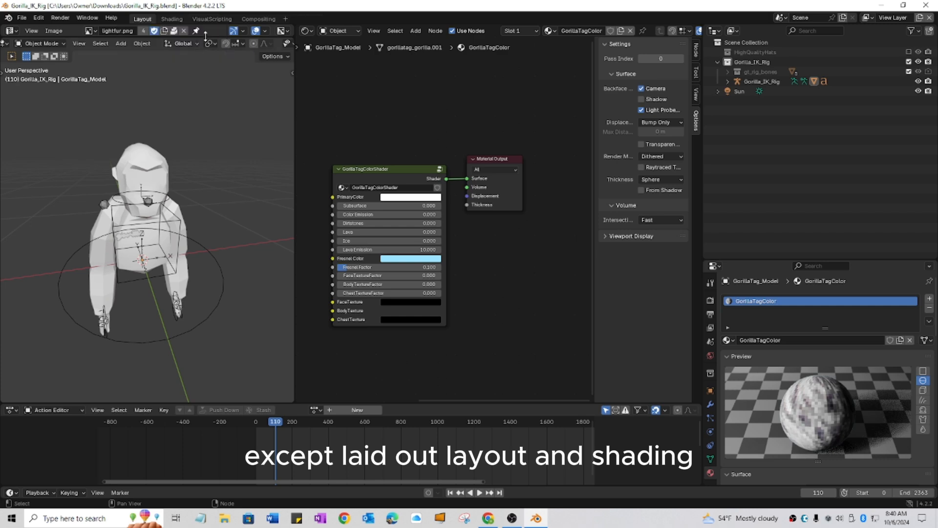
right_click(207, 18)
left_click(193, 46)
right_click(206, 20)
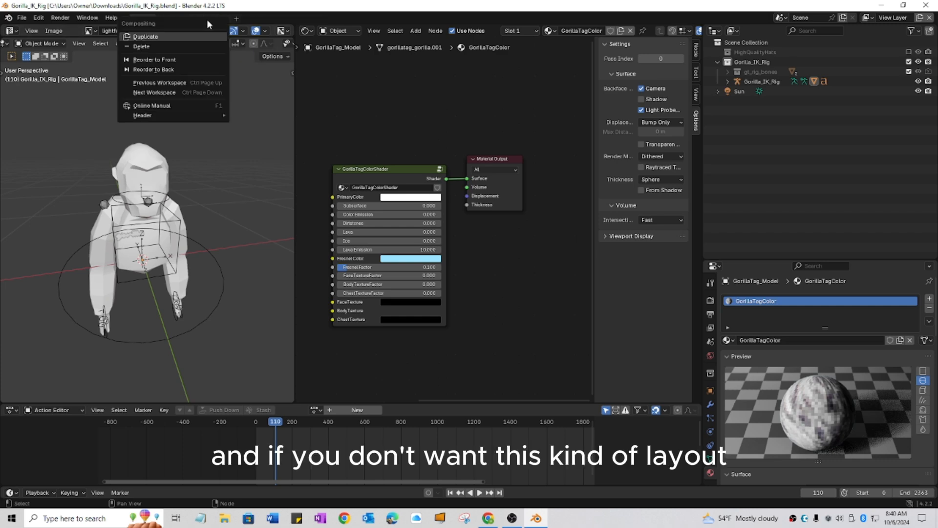
left_click(207, 45)
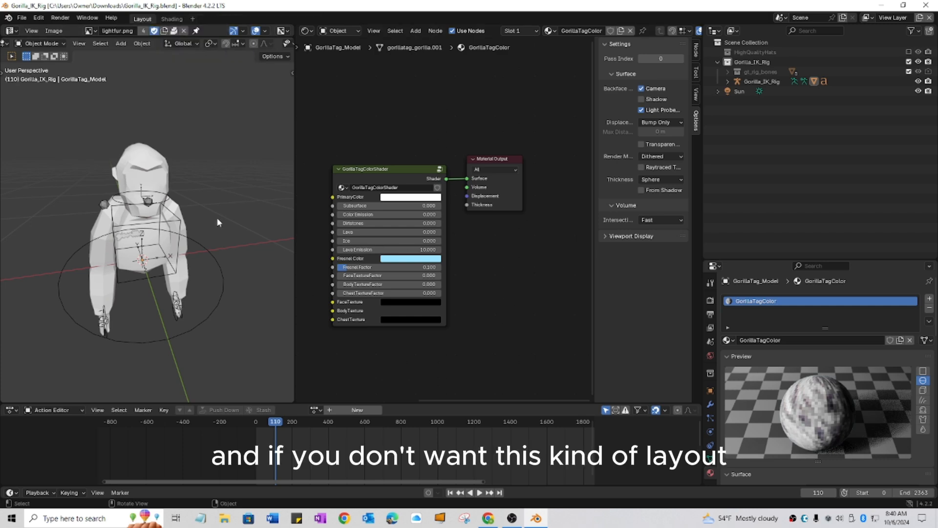
- Delete the existing Layout workspace and add a new Layout workspace from the General category
right_click(147, 18)
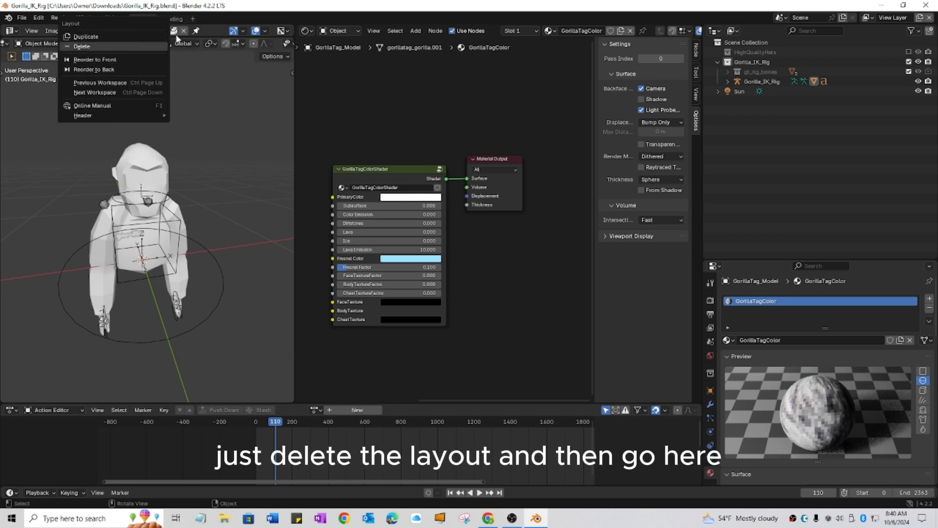
left_click(82, 46)
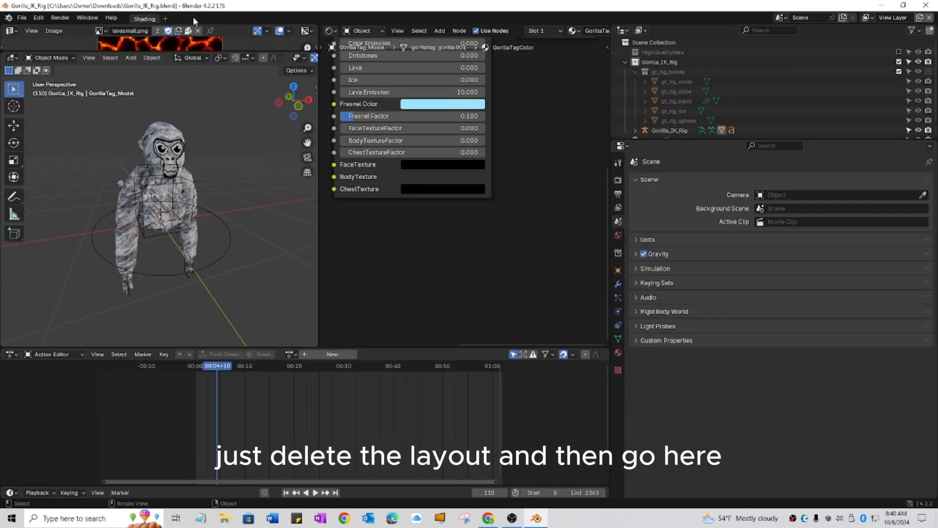
left_click(164, 24)
mouse_move(154, 36)
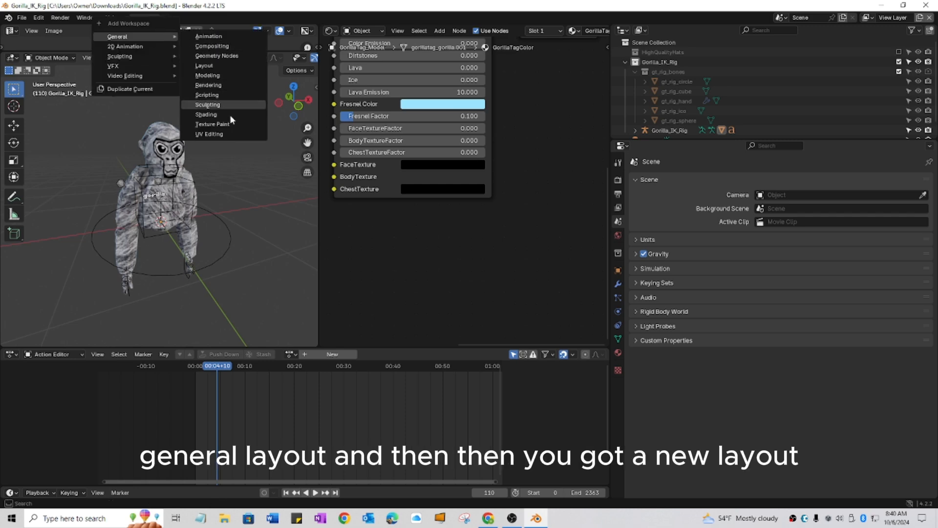
left_click(211, 67)
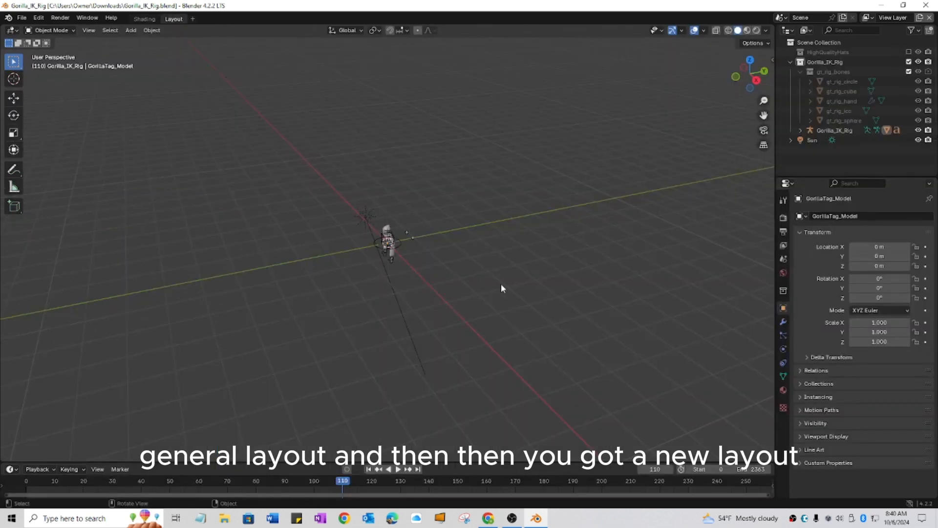
- Edit the GorillaTag_Name text object under Gorilla_IK_Rig and replace its text with SPIDER in capitals
scroll(500, 283, "up", 8)
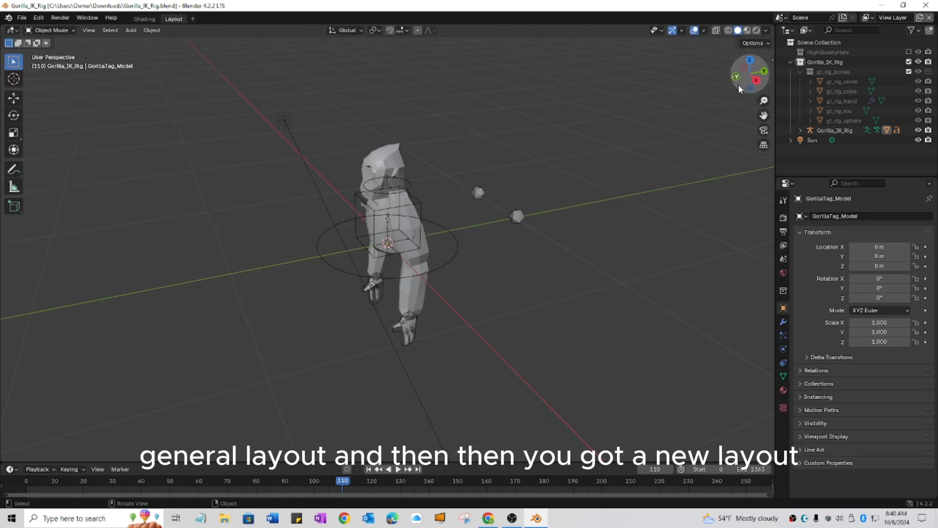
mouse_move(738, 84)
left_mouse_down()
mouse_move(714, 90)
mouse_move(769, 89)
mouse_move(727, 83)
left_mouse_up()
scroll(493, 172, "up", 2)
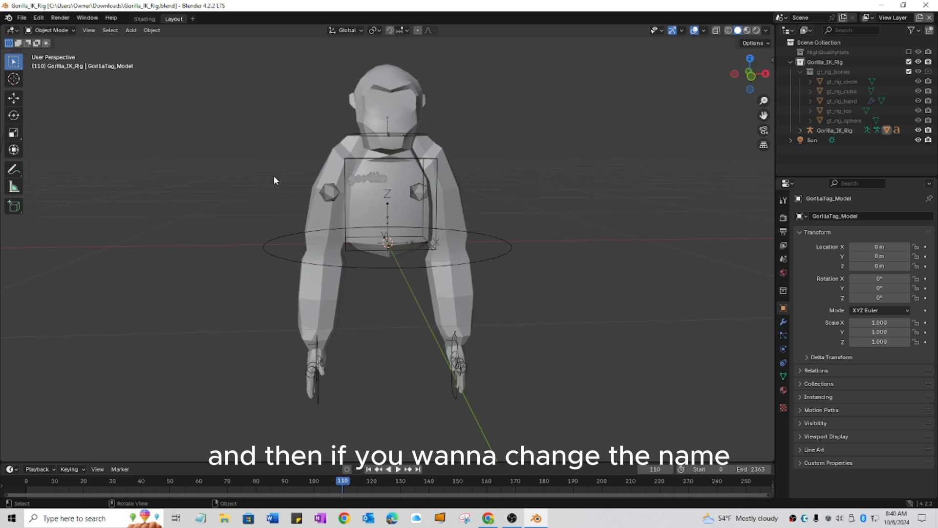
left_click(800, 130)
scroll(843, 159, "down", 1)
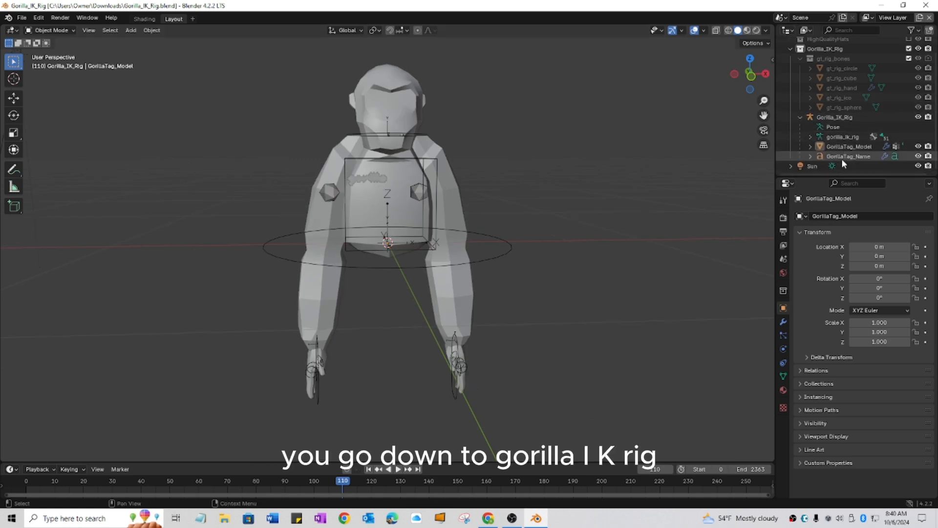
left_click(842, 157)
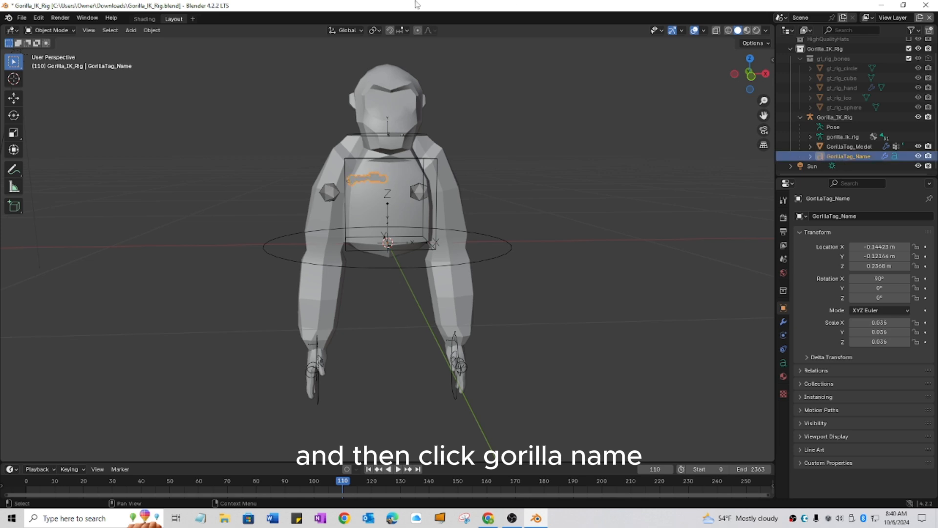
left_click(58, 31)
left_click(70, 52)
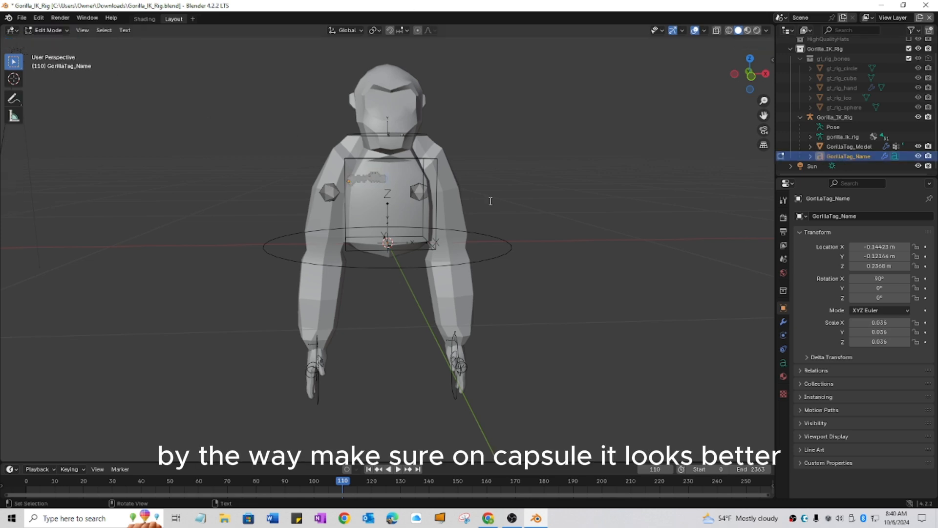
key("BackSpace")
key("BackSpace")
key("BackSpace")
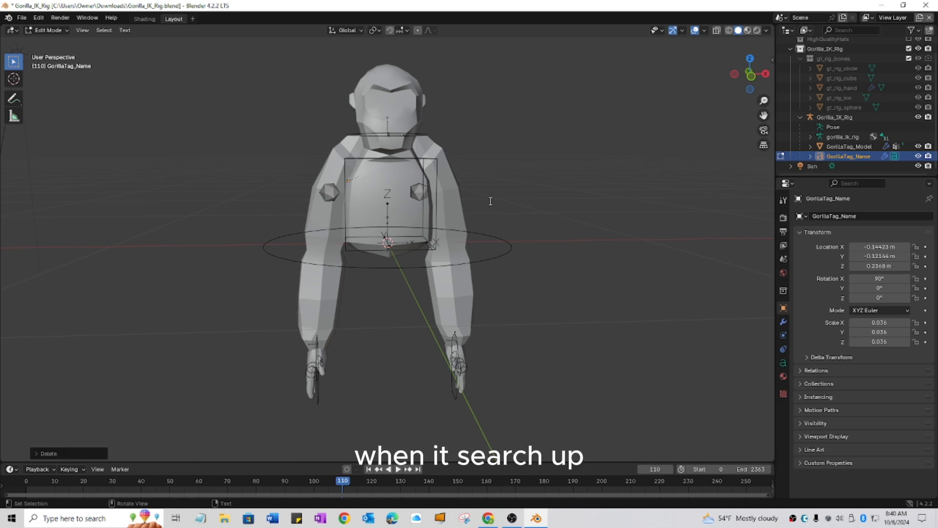
type("S")
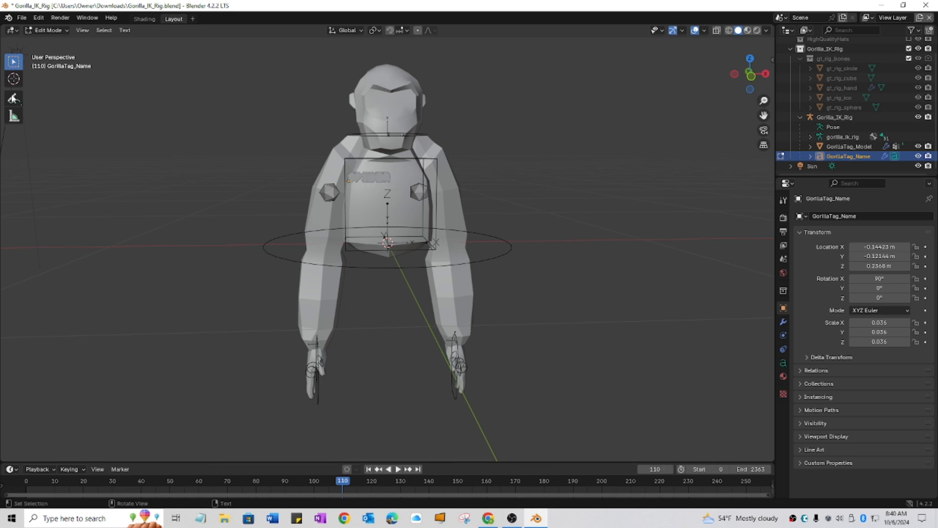
- Return to Object Mode and move the name text along X to about -0.07 m to centre it on the chest
left_click(47, 30)
left_click(48, 41)
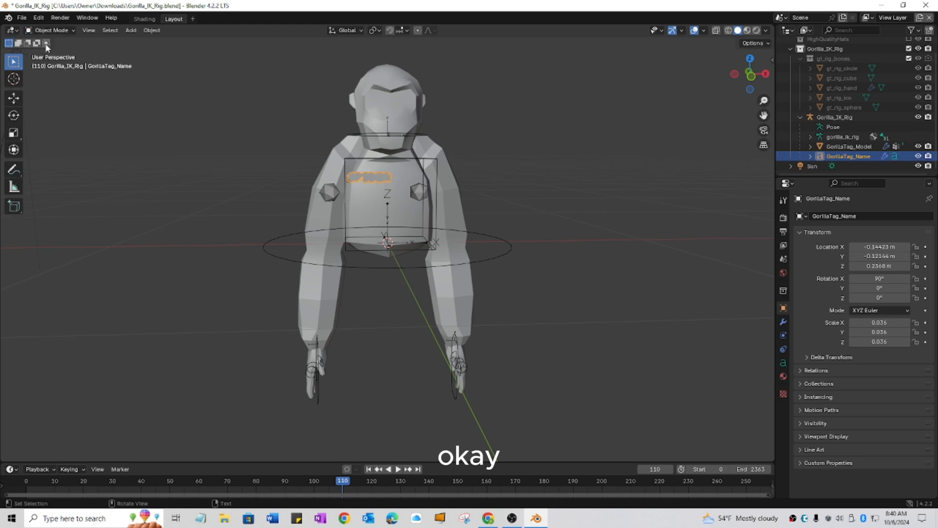
left_click(11, 95)
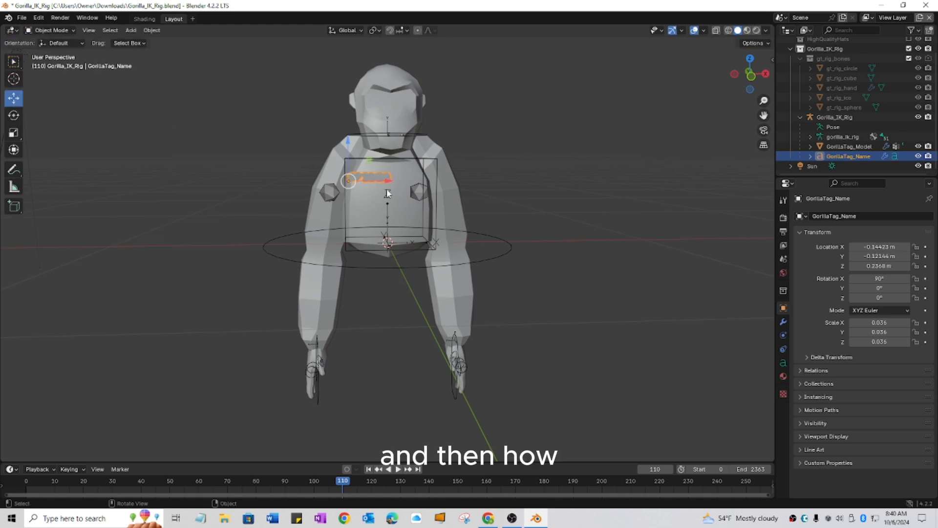
left_click_drag(389, 180, 409, 175)
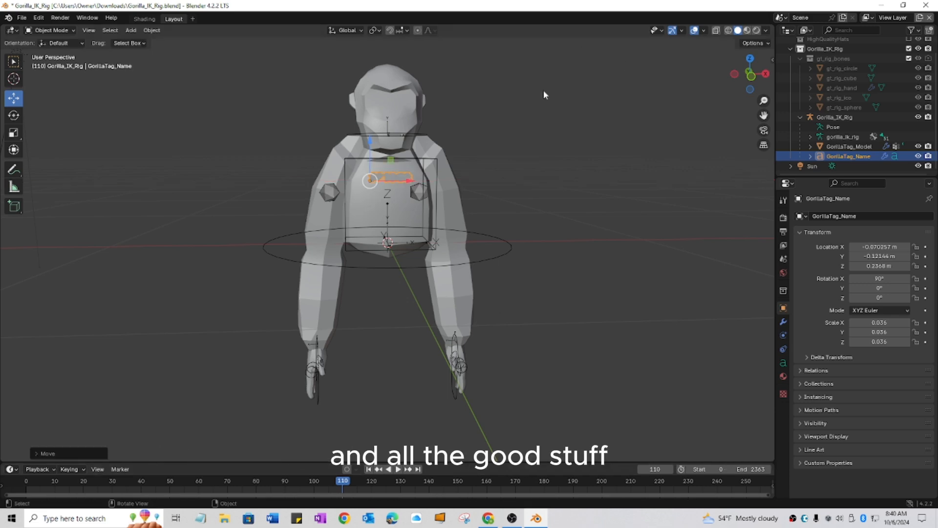
- In the Shading workspace, select the gorilla model and set the GorillaTagColorShader node's PrimaryColor to blue
left_click(144, 18)
left_click(193, 203)
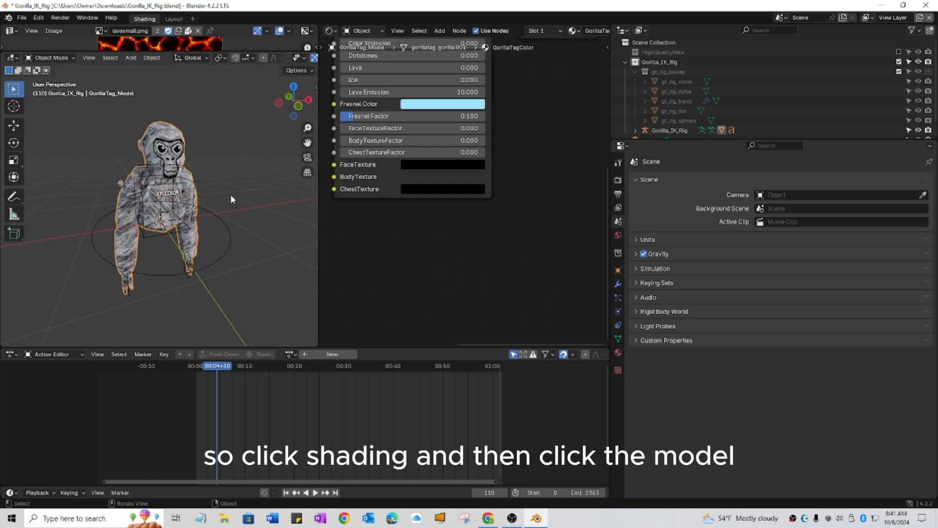
scroll(483, 154, "down", 2)
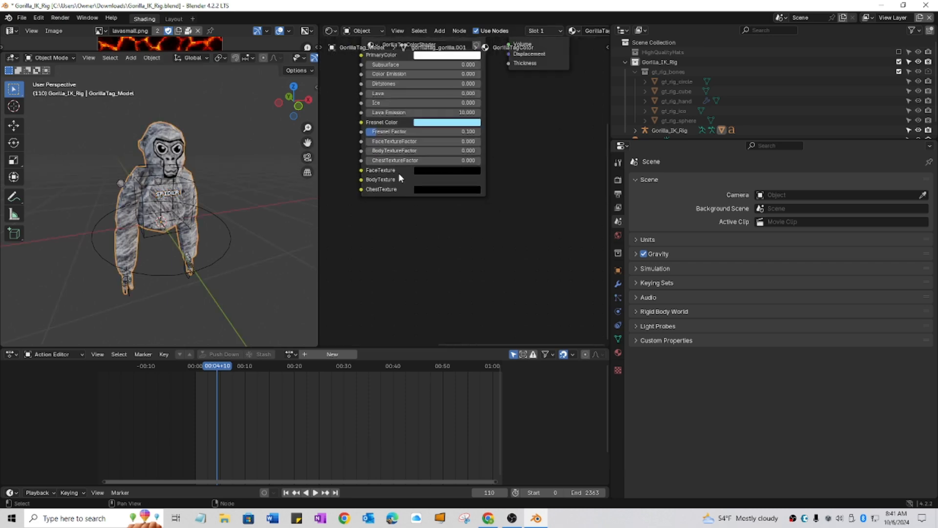
left_click_drag(400, 175, 411, 259)
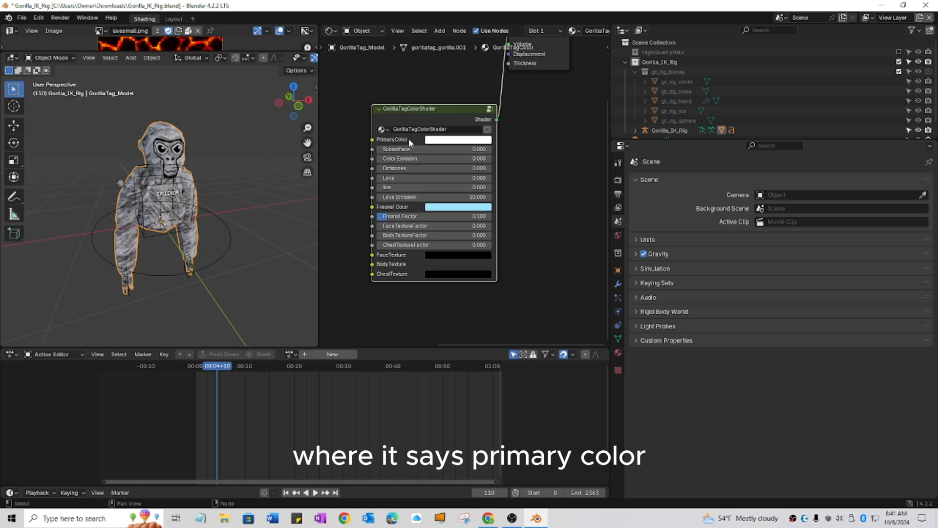
left_click(426, 140)
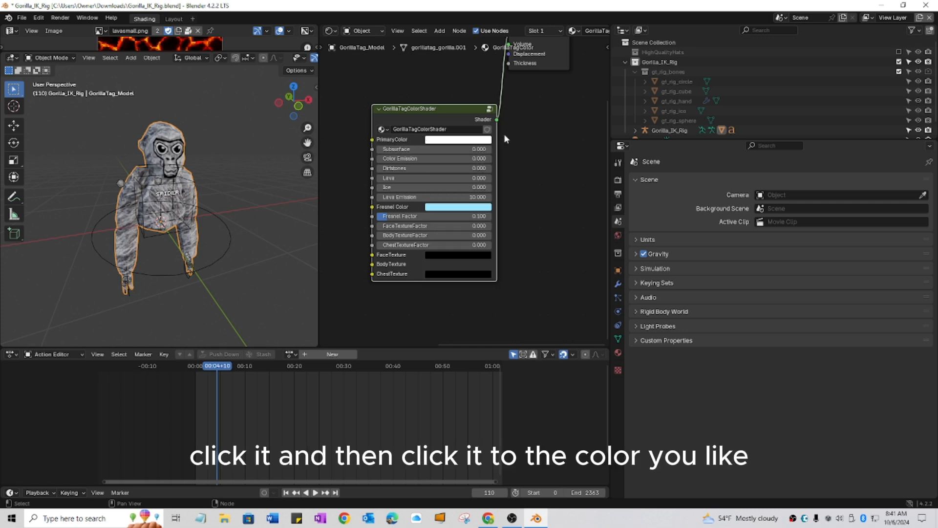
left_click(455, 143)
left_click_drag(464, 154, 503, 173)
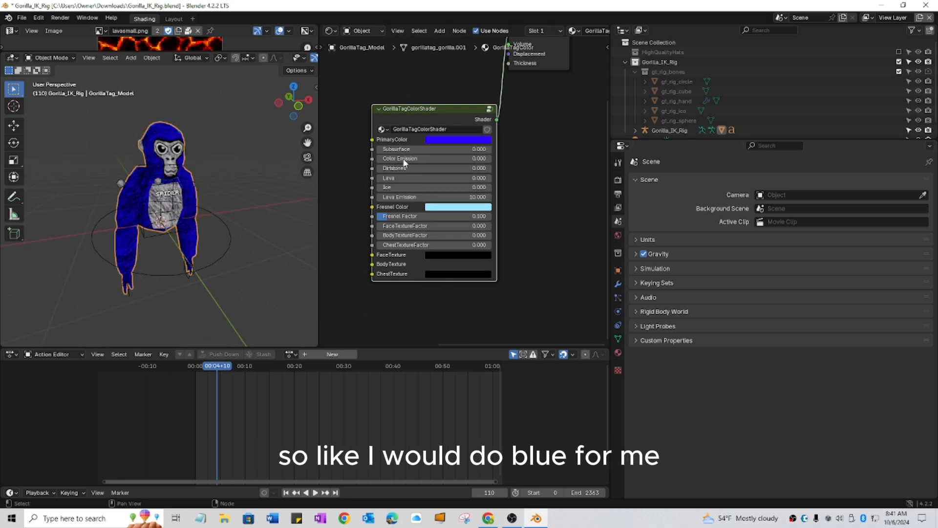
scroll(412, 204, "up", 2)
scroll(412, 204, "down", 3)
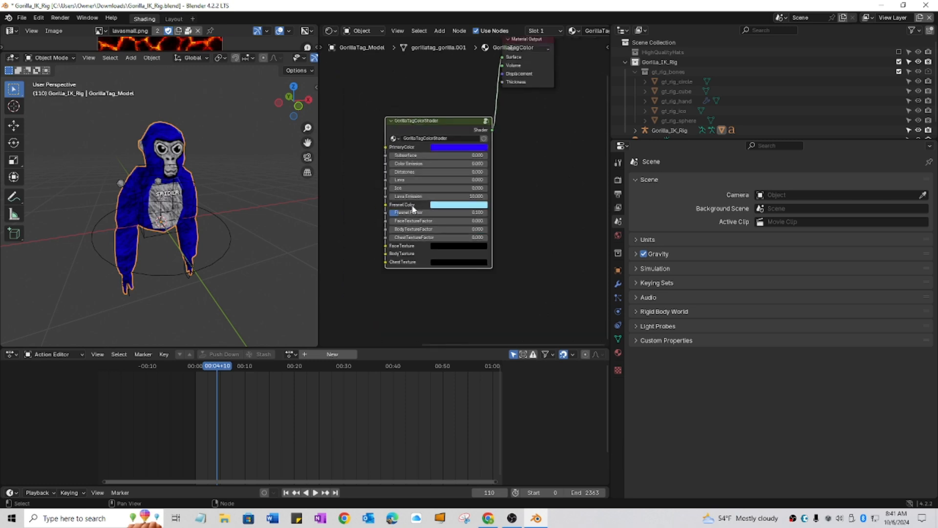
scroll(413, 209, "down", 2)
scroll(413, 209, "up", 2)
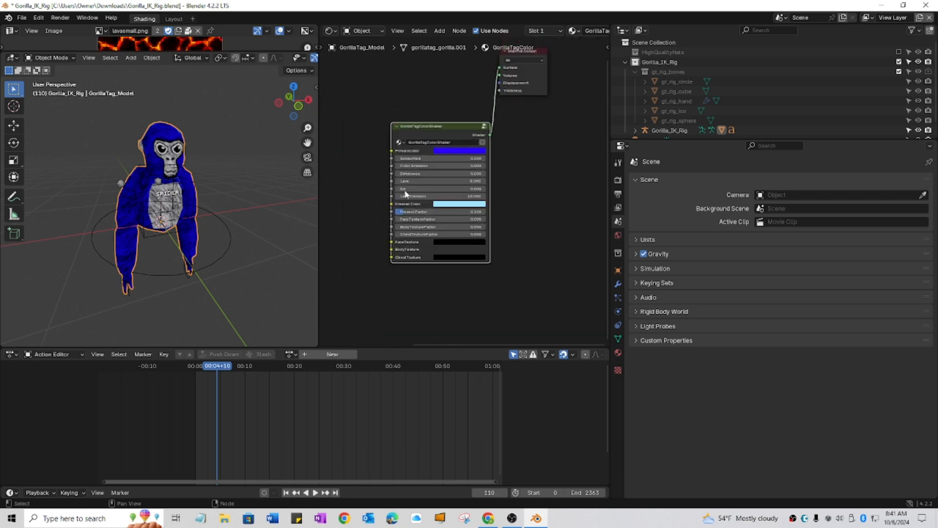
- Back in the Layout workspace, select the chest name text and nudge it along X to about -0.085 m
left_click(174, 19)
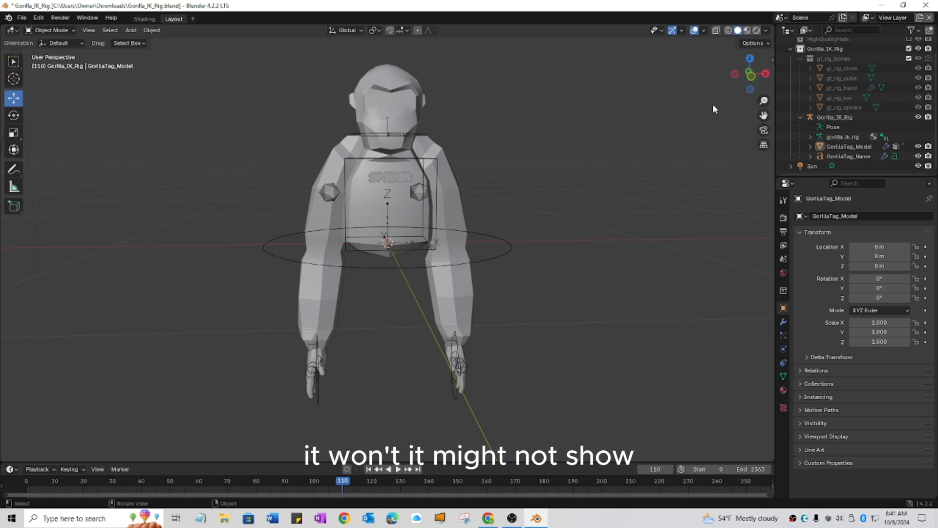
left_click(409, 181)
left_click_drag(408, 184, 404, 184)
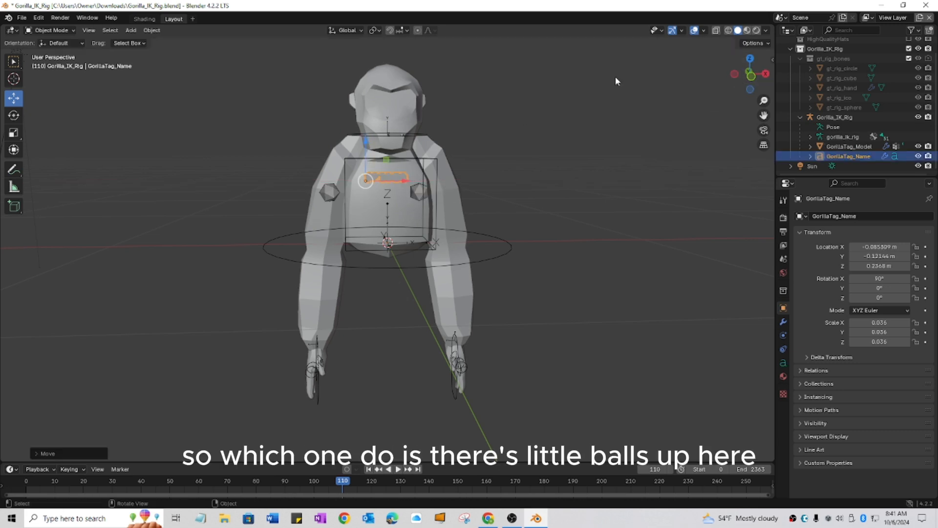
- Preview the coloured gorilla in Material Preview shading and switch the viewport back to Solid
left_click(746, 31)
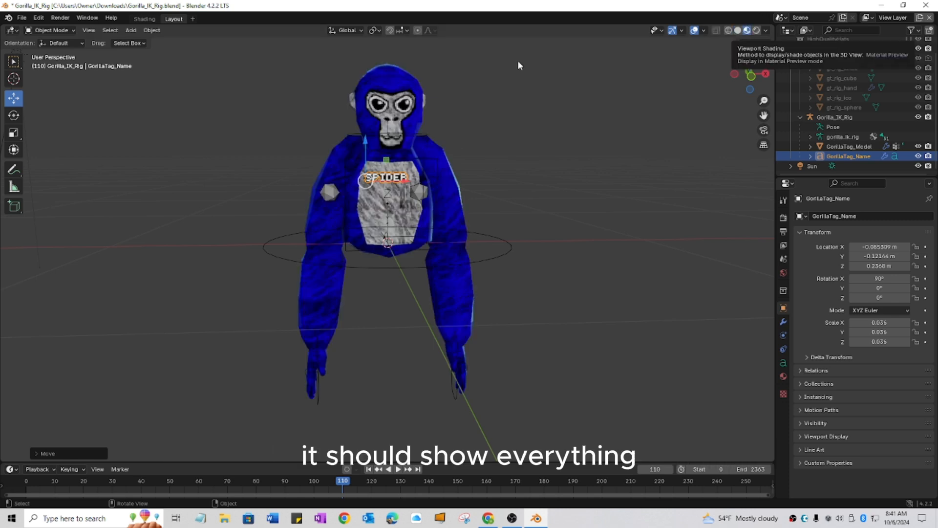
left_click(738, 31)
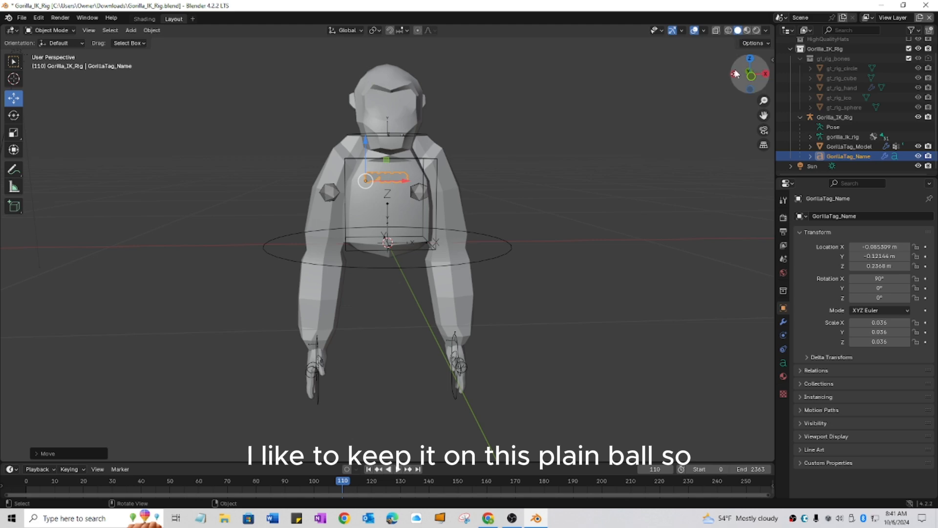
- Move the name text slightly along X to about -0.082 m in Object Mode and deselect it
left_click_drag(750, 76, 1, 111)
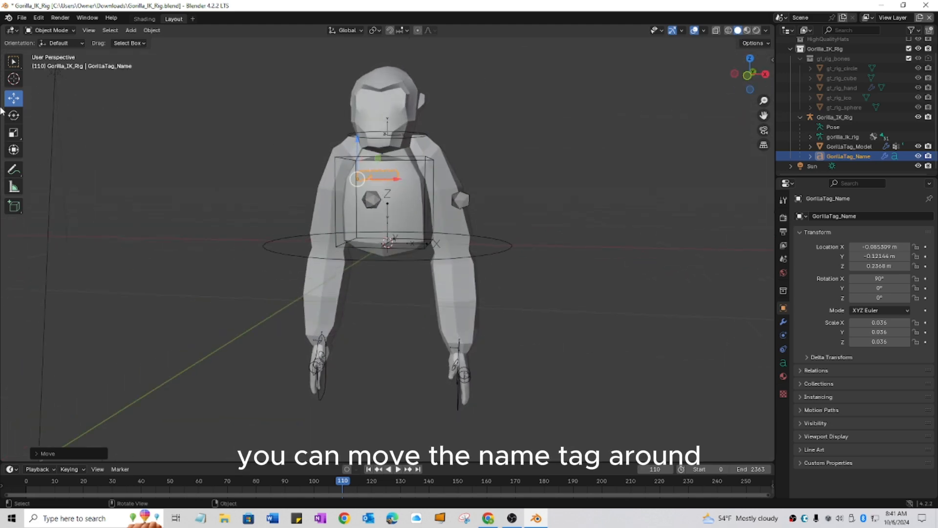
left_click_drag(397, 185, 401, 183)
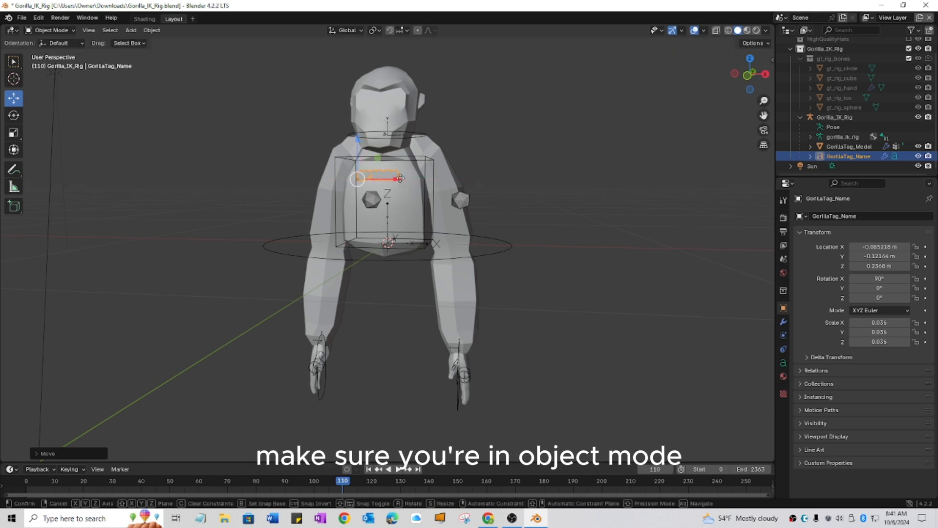
left_click(39, 31)
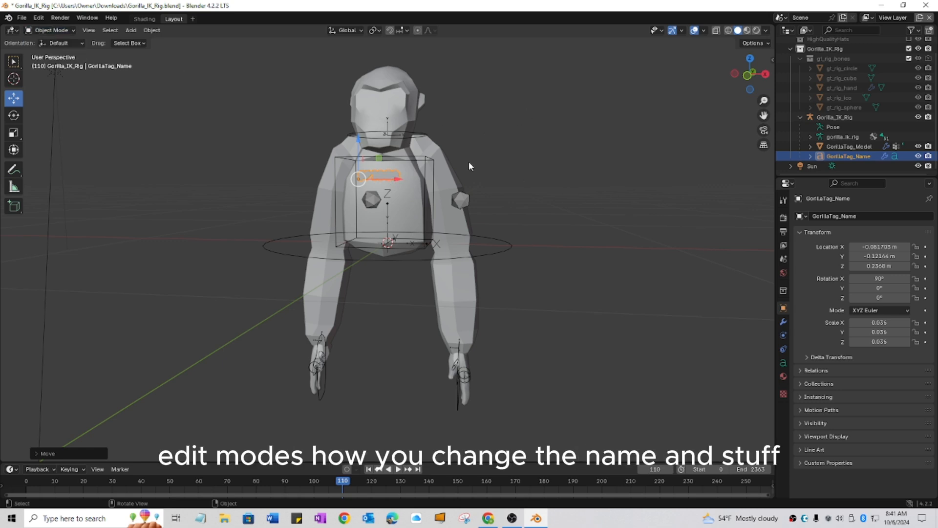
left_click(523, 153)
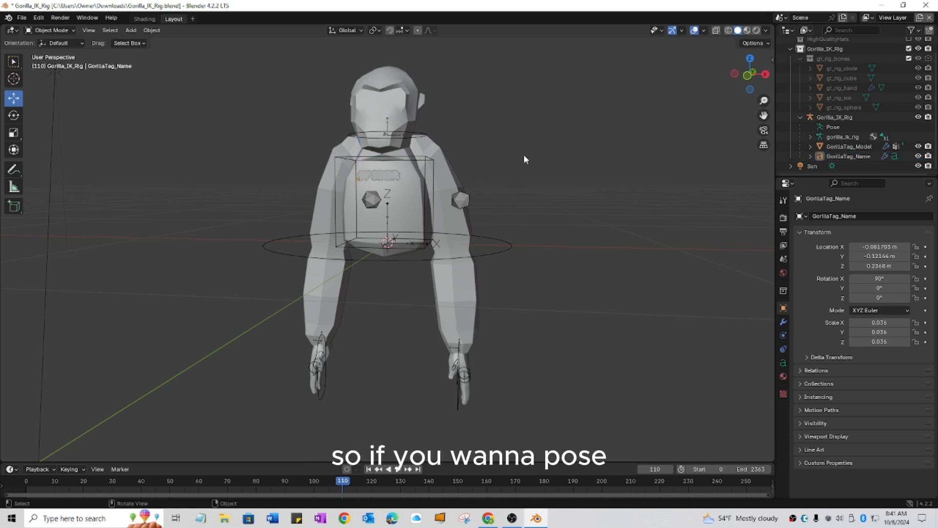
- Select the Gorilla_IK_Rig armature and switch it from Object Mode to Pose Mode
left_click(426, 160)
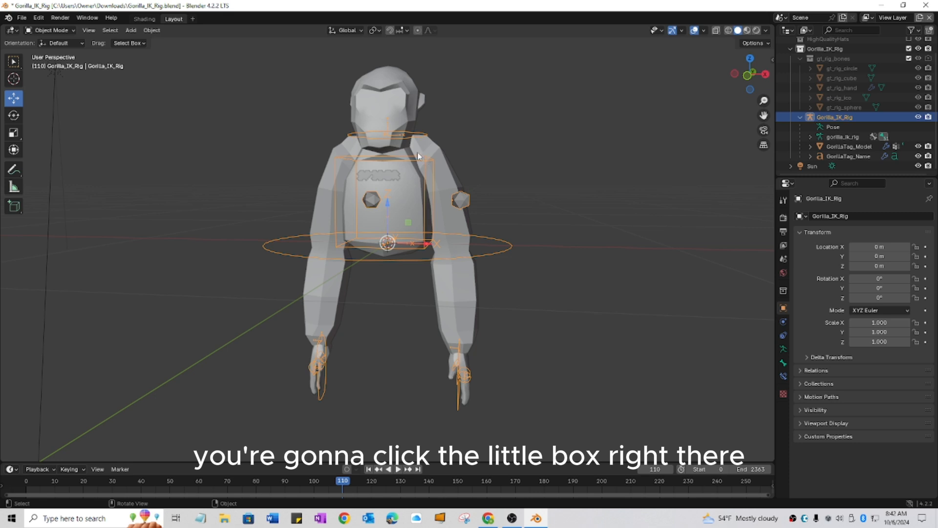
left_click(40, 31)
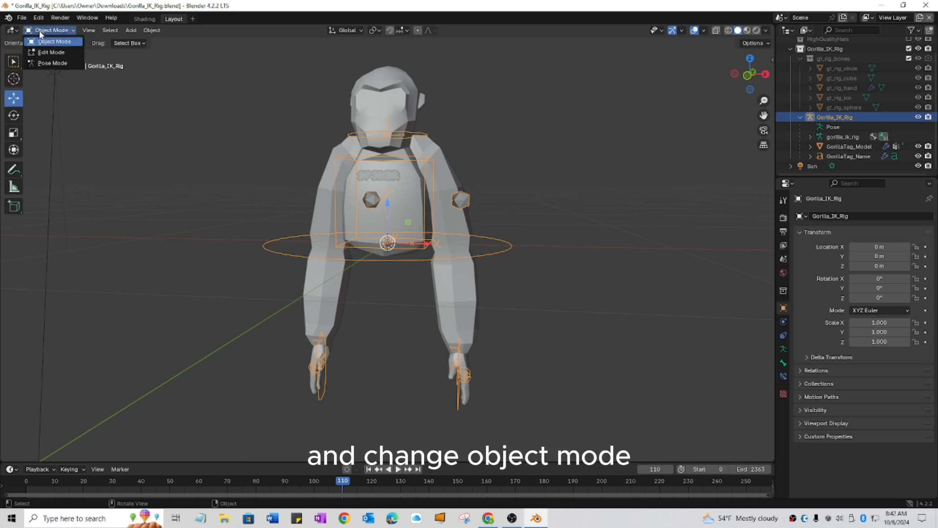
left_click(41, 67)
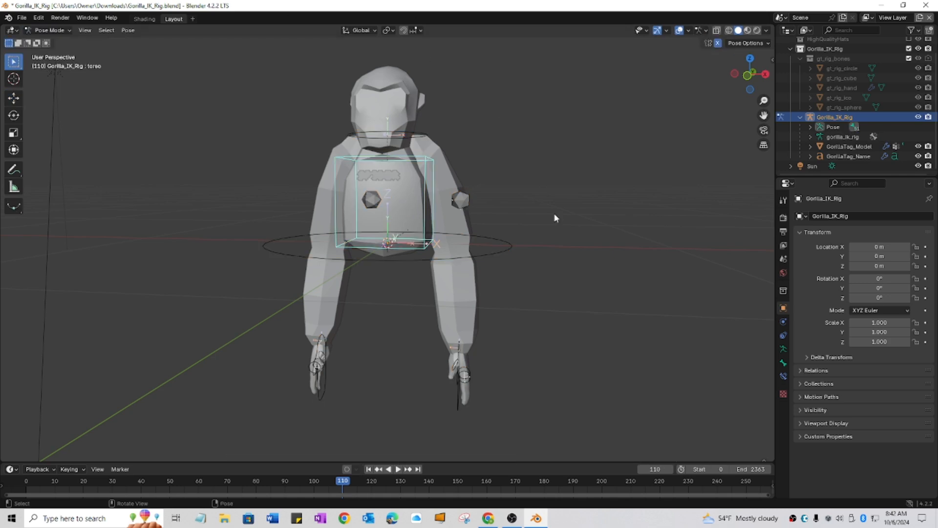
- Select the hand_controller.L bone and move it straight up along Z to shoulder height
mouse_move(750, 73)
left_mouse_down()
mouse_move(770, 72)
mouse_move(754, 75)
left_mouse_up()
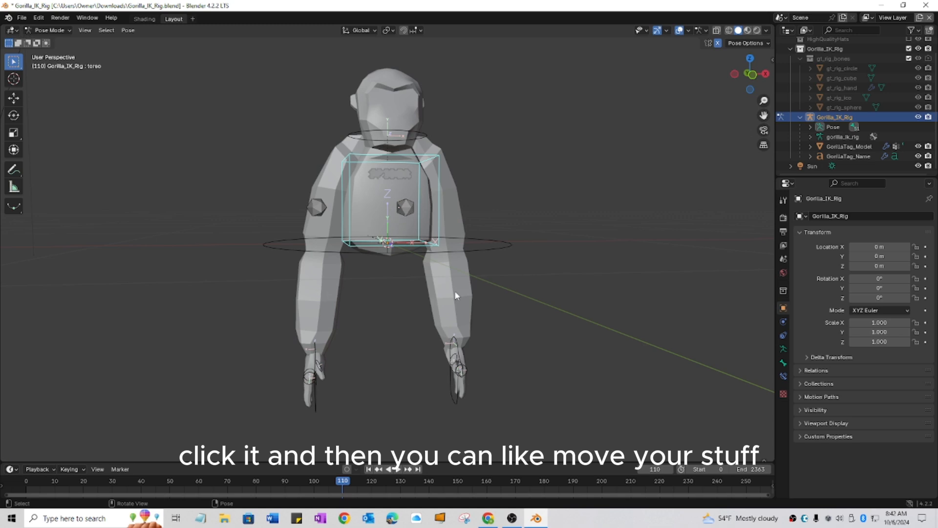
left_click(457, 355)
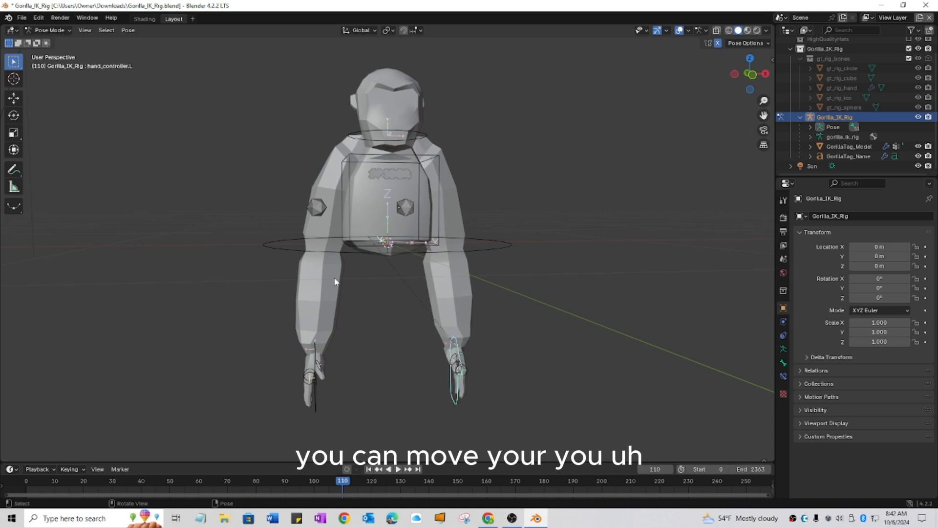
left_click(14, 99)
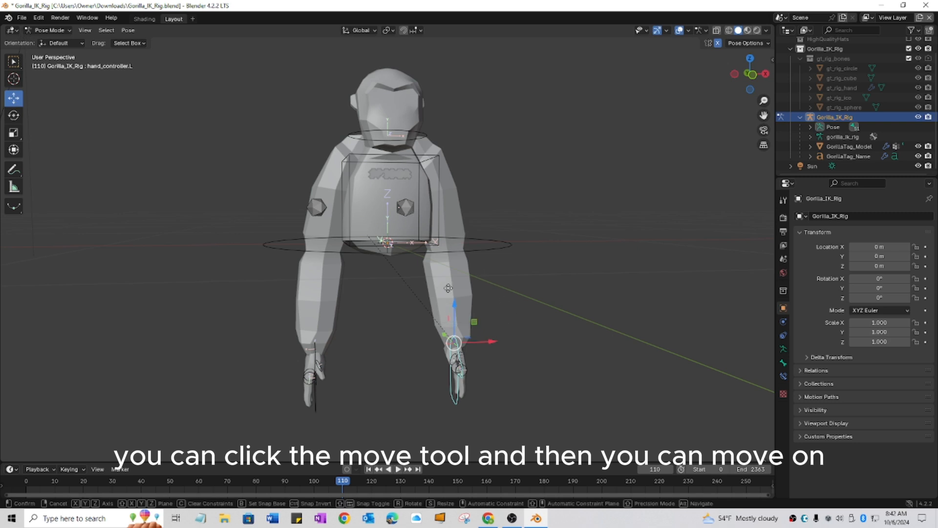
left_click_drag(455, 306, 454, 244)
right_click(455, 244)
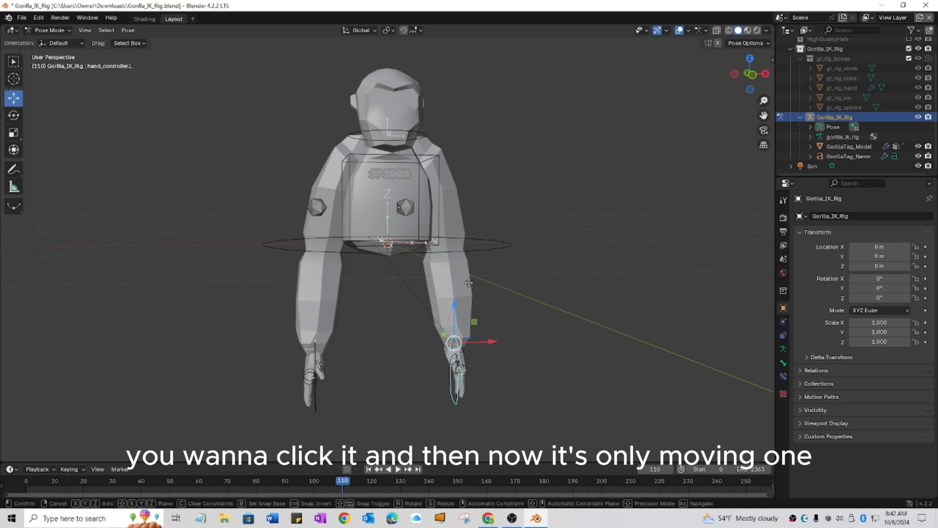
left_click_drag(452, 312, 477, 120)
- Rotate hand_controller.L so the hand points outward, and move it along X to stretch the arm out sideways
left_click(14, 115)
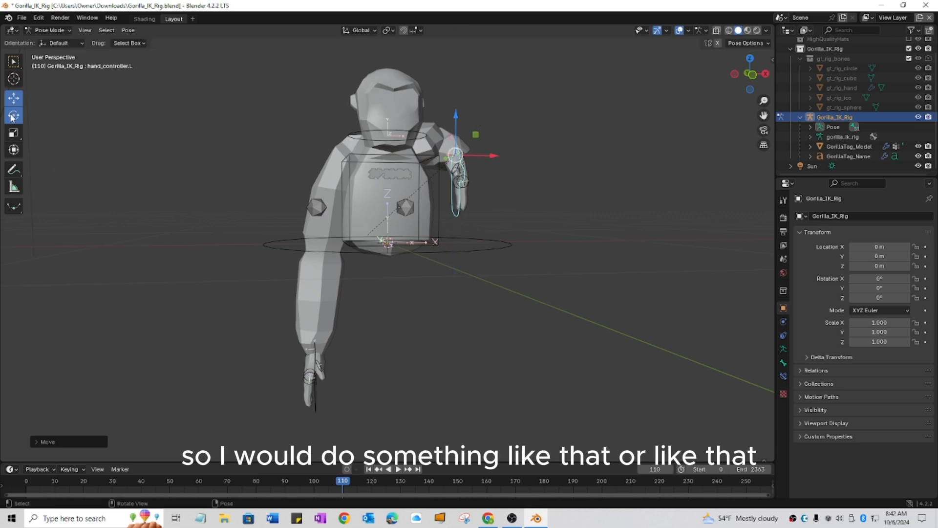
left_click_drag(484, 155, 549, 139)
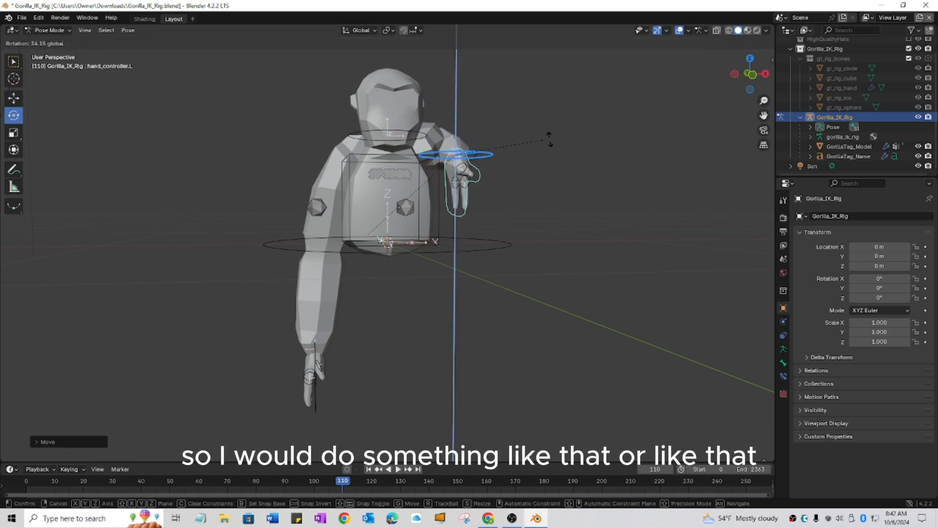
left_click_drag(679, 119, 677, 120)
left_click_drag(445, 120, 251, 169)
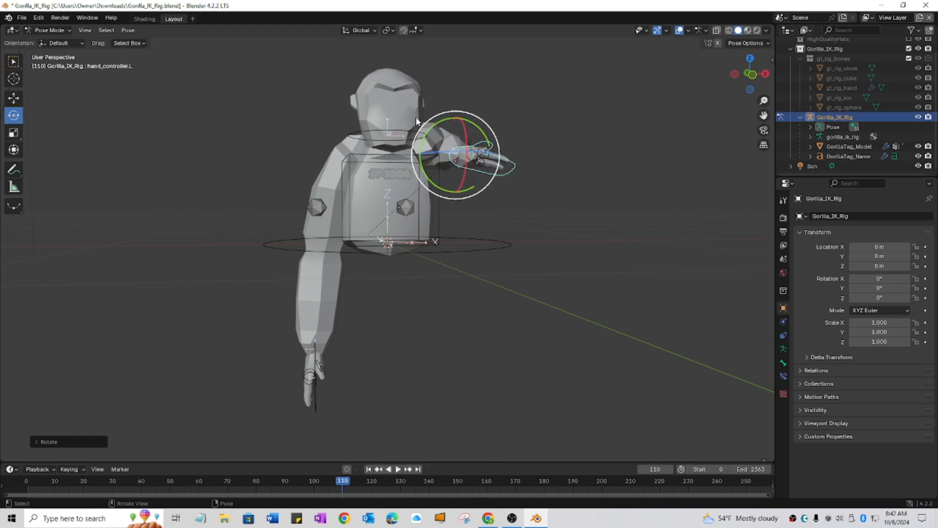
left_click(11, 99)
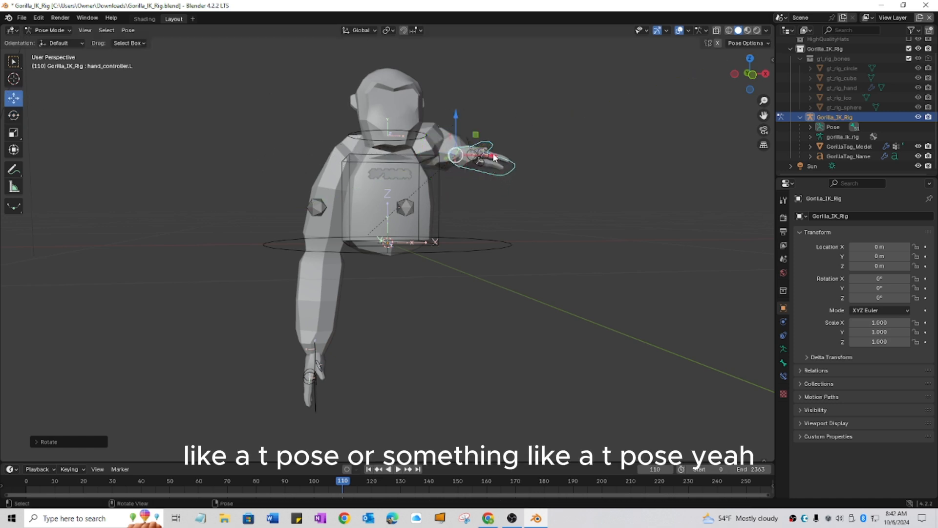
left_click_drag(494, 157, 640, 141)
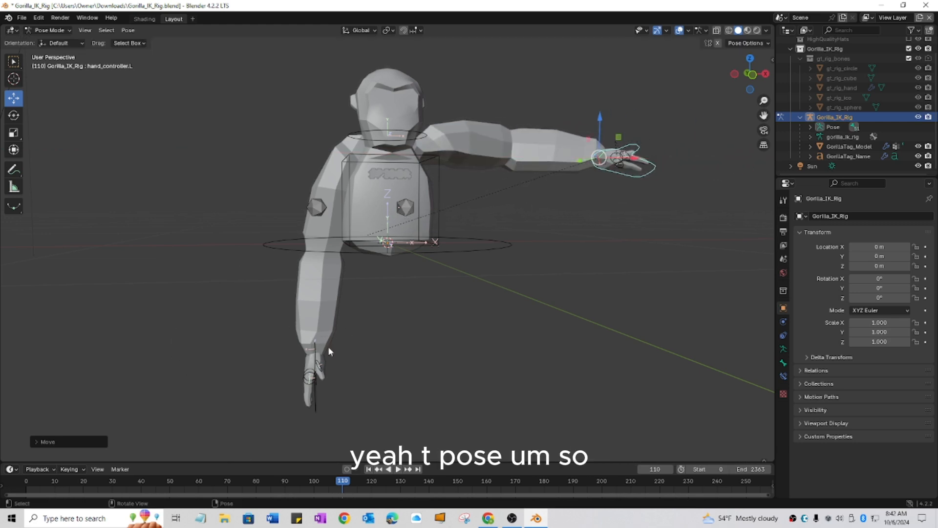
- Raise the opposite hand controller out to the side and rotate the hand outward to complete a T-pose
left_click(310, 354)
left_click_drag(314, 317, 171, 125)
left_click(13, 115)
left_click(11, 97)
left_click(324, 252)
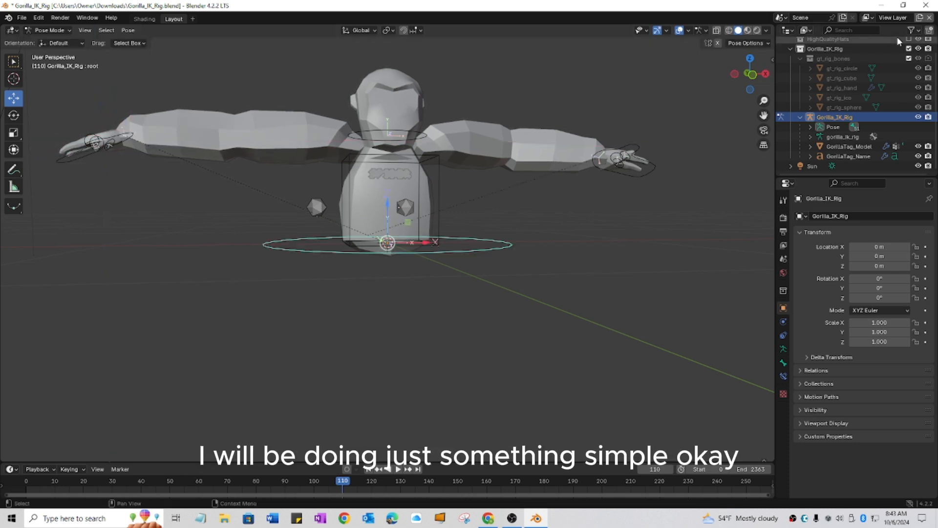
- Return the rig to Object Mode and deselect it
mouse_move(751, 74)
left_mouse_down()
mouse_move(762, 92)
mouse_move(684, 93)
mouse_move(562, 113)
mouse_move(397, 88)
mouse_move(353, 99)
mouse_move(413, 88)
mouse_move(382, 93)
mouse_move(744, 86)
left_mouse_up()
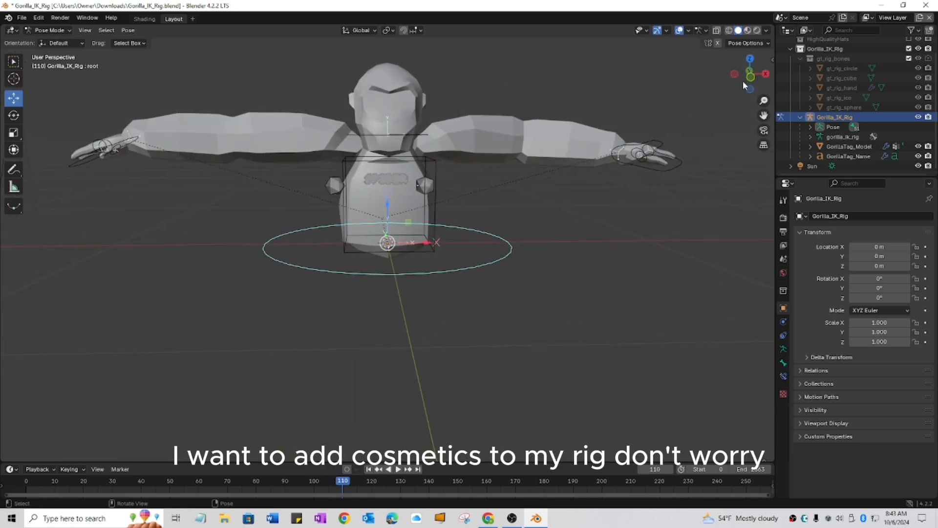
left_click(47, 30)
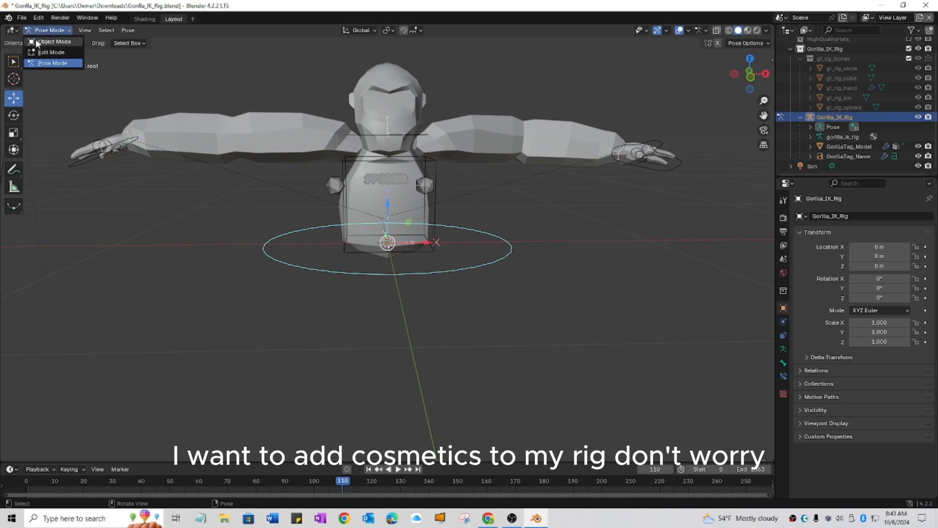
left_click(36, 43)
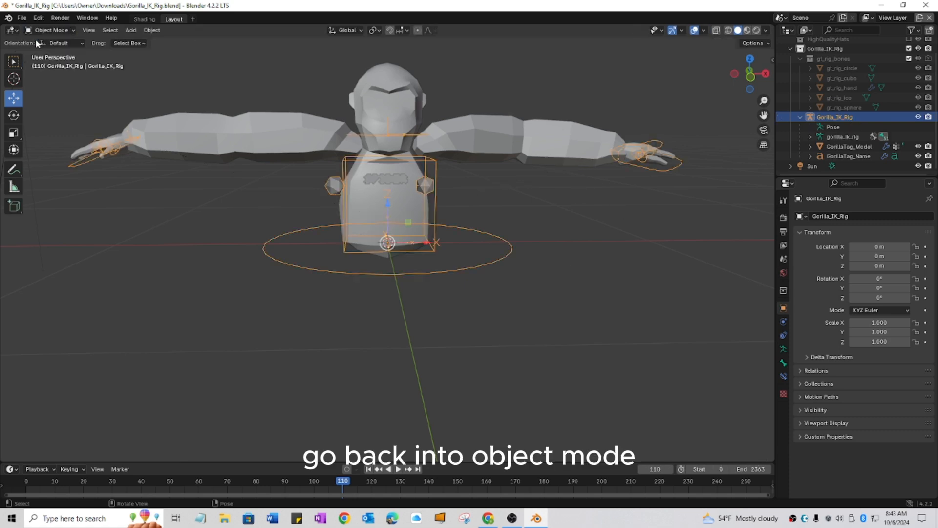
left_click(323, 220)
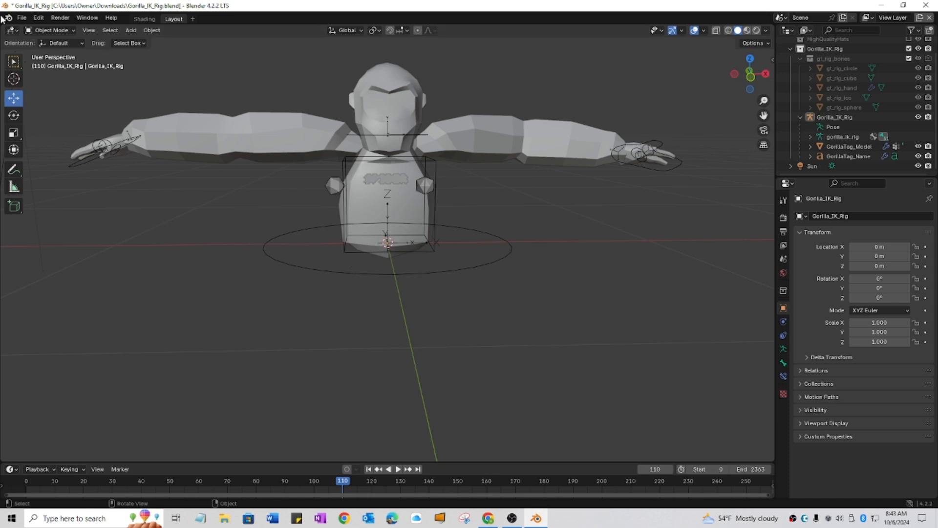
- Start an FBX import and browse to the Cosmetics folder inside the pfp gtag cosmetics folder
left_click(21, 18)
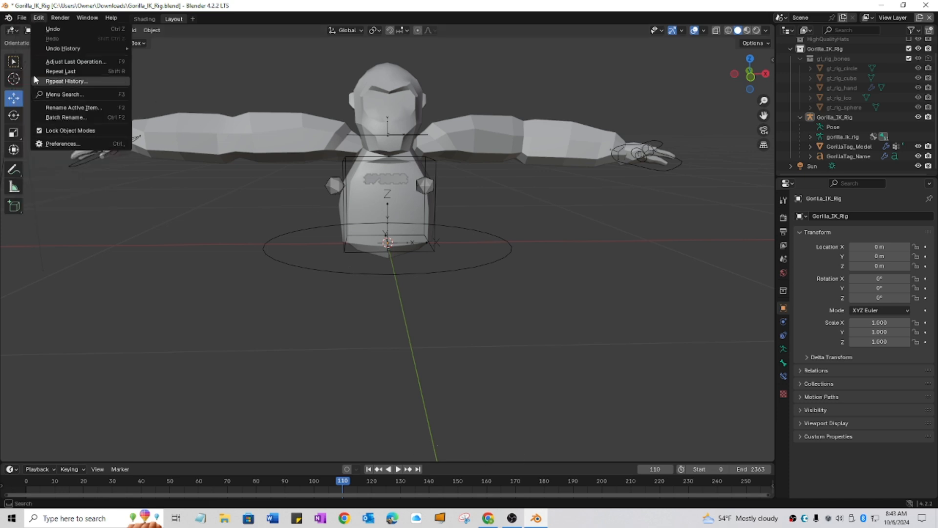
left_click(21, 18)
mouse_move(58, 156)
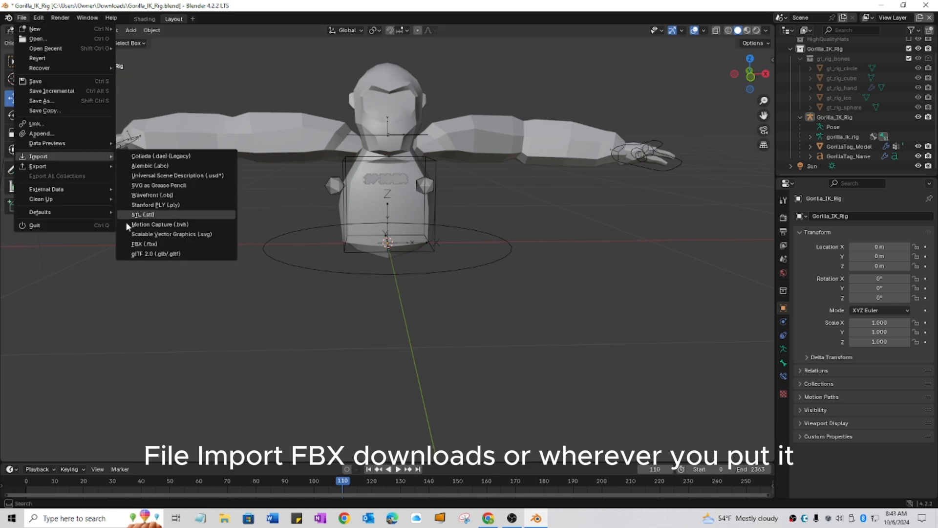
left_click(143, 244)
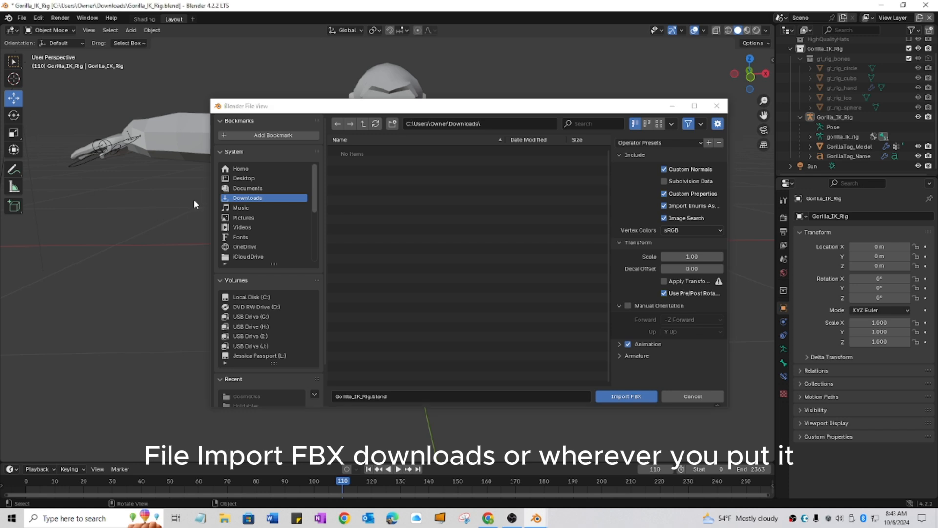
scroll(214, 234, "down", 2)
scroll(242, 194, "down", 4)
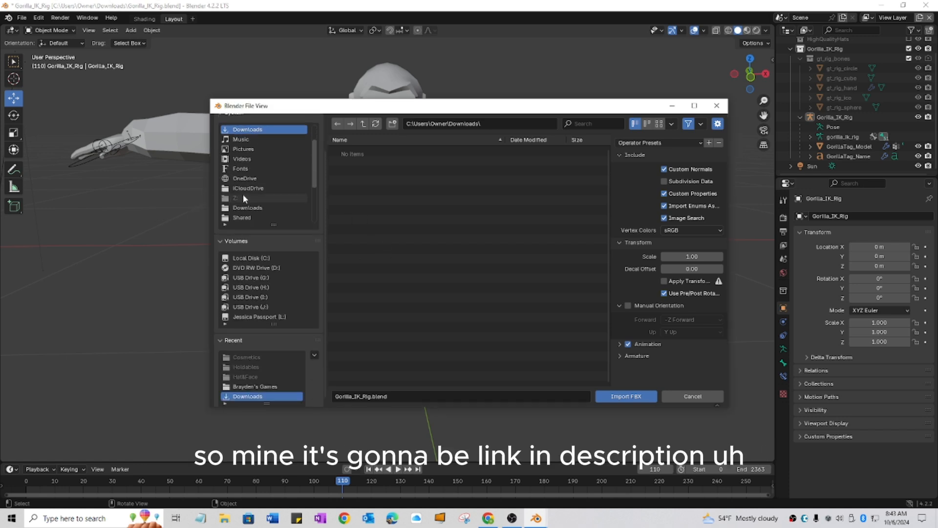
left_click(246, 198)
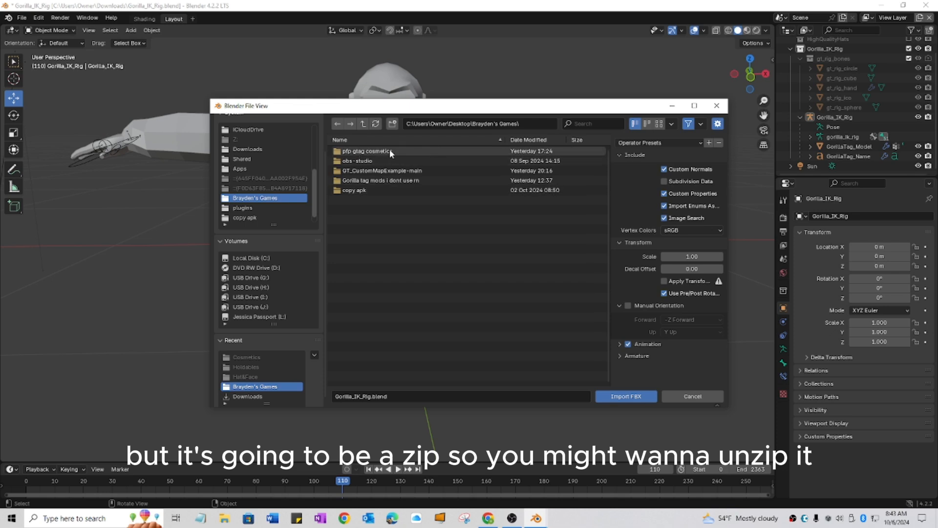
double_click(375, 152)
double_click(376, 152)
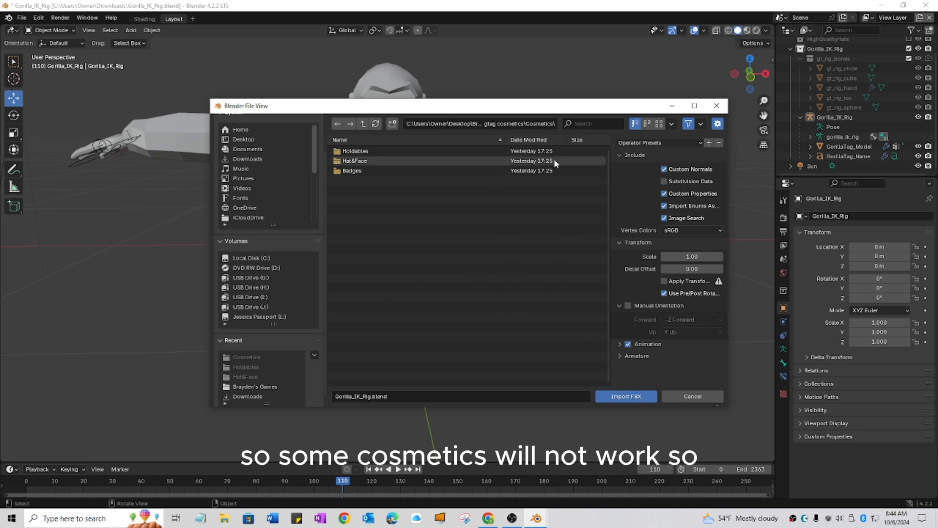
- Import USHANKA.fbx from the Hat&Face folder
left_click(348, 161)
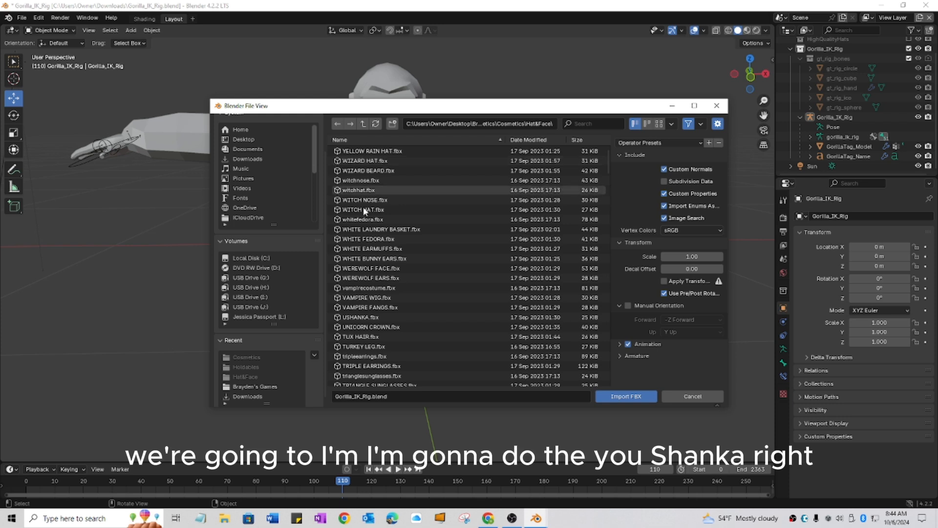
scroll(344, 218, "down", 3)
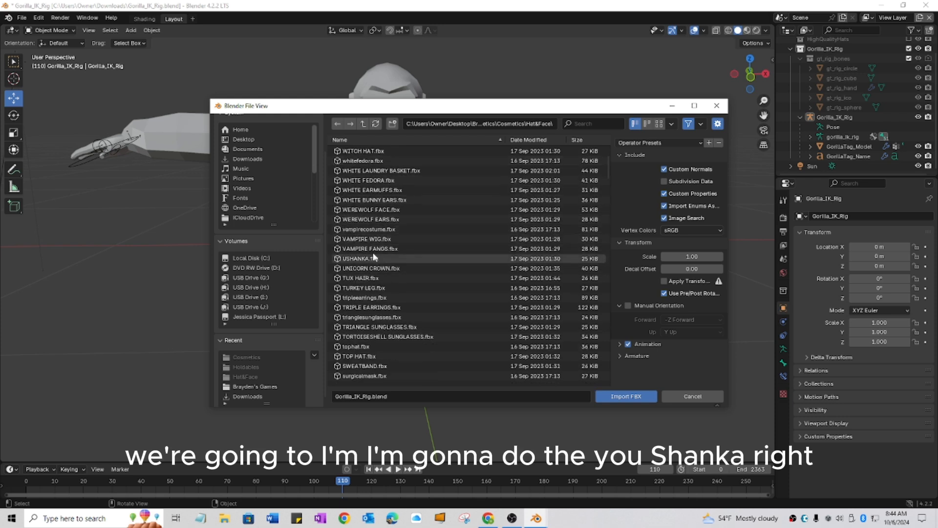
double_click(373, 257)
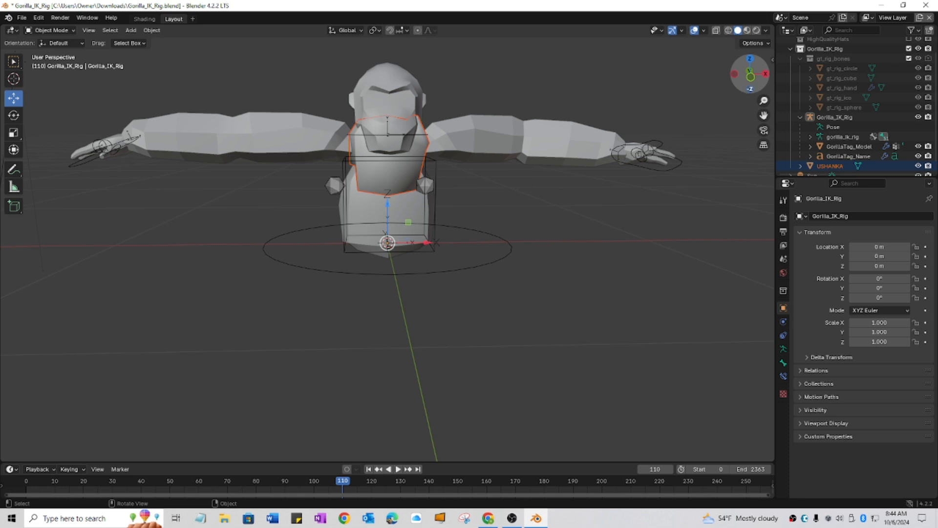
- Raise the ushanka hat along Z to head height and rotate it about Z with snapping so its opening faces forward
left_click_drag(742, 91, 668, 97)
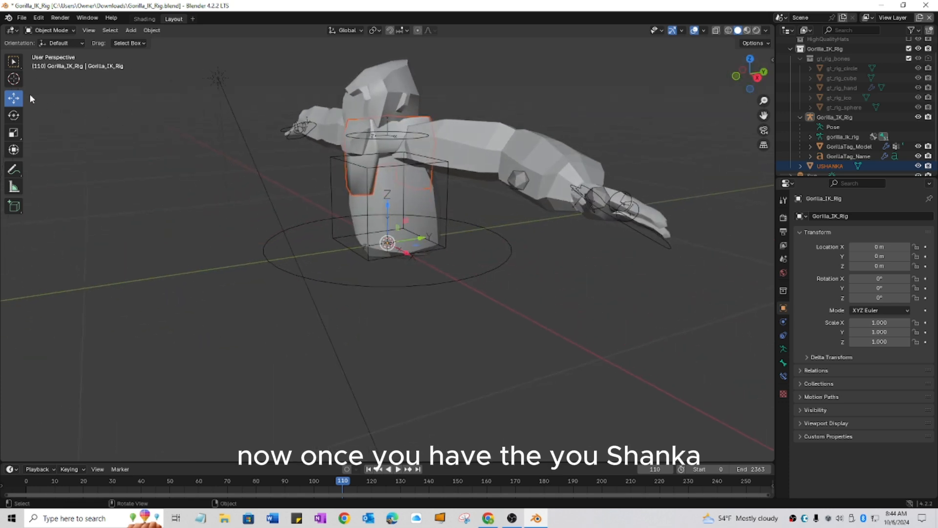
left_click_drag(389, 211, 389, 140)
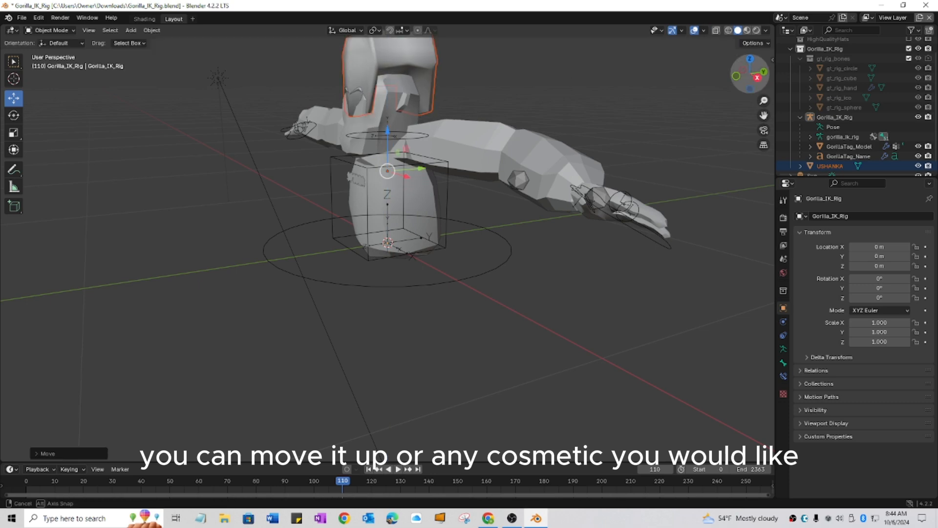
left_click_drag(757, 82, 834, 87)
left_click(13, 118)
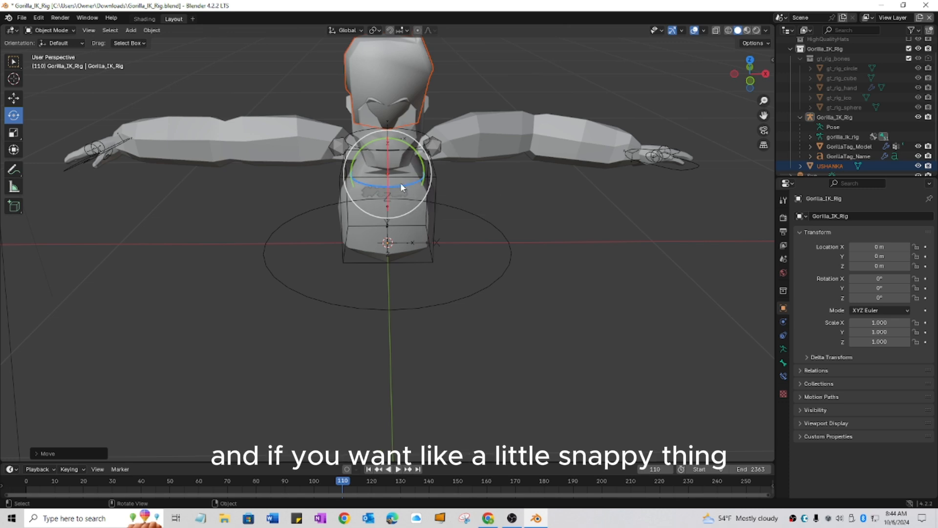
left_click_drag(401, 183, 378, 190, "ctrl")
- Lower the ushanka slightly along Z so it fits on the gorilla's head, and deselect it
left_click(20, 99)
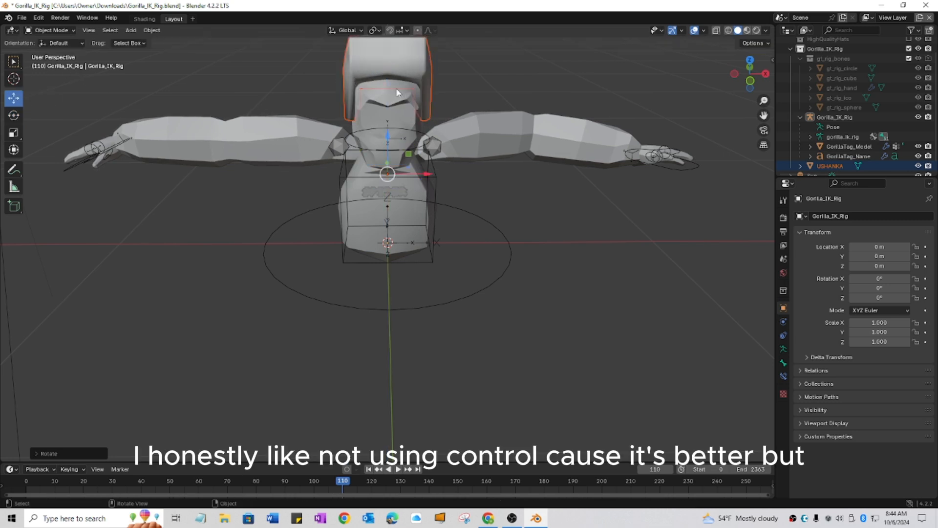
left_click_drag(752, 75, 733, 79)
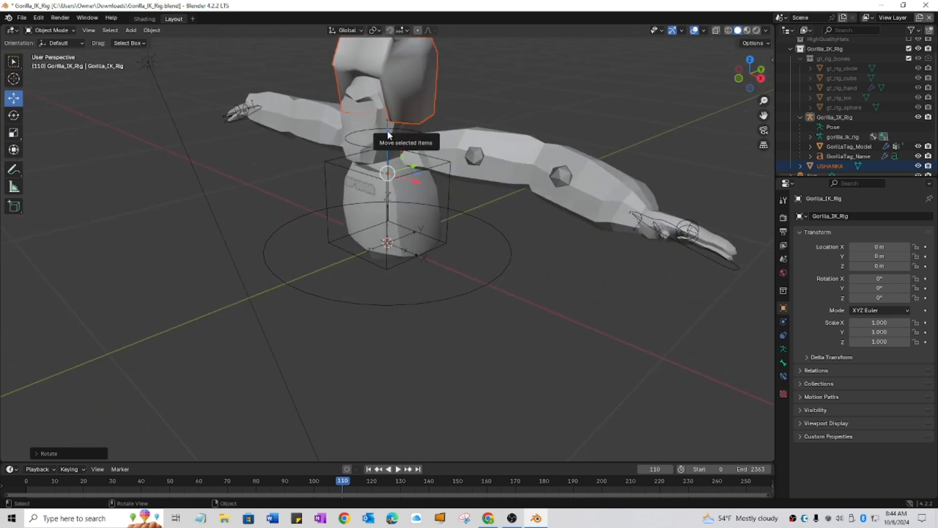
mouse_move(394, 135)
left_mouse_down()
mouse_move(396, 147)
mouse_move(406, 142)
left_mouse_up()
left_click(531, 122)
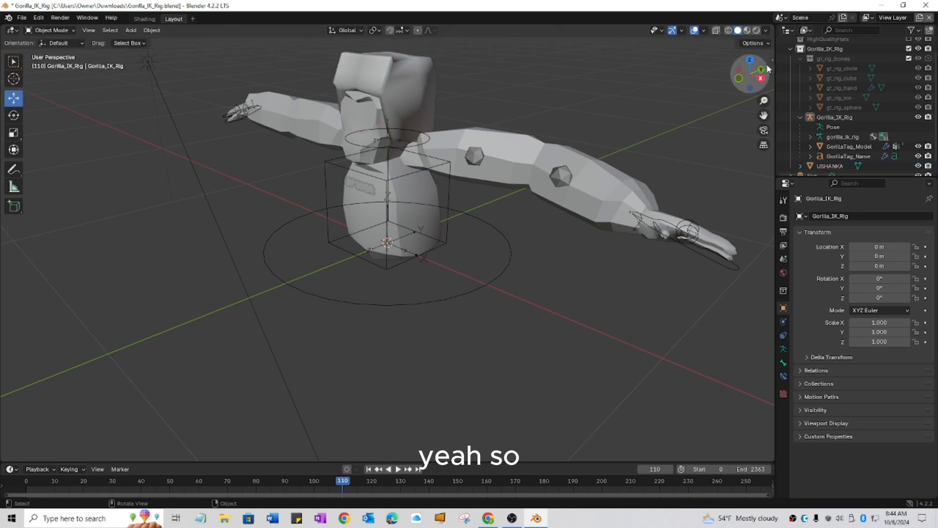
- Preview the gorilla with its hat in Material Preview shading from the front and return to Solid shading
mouse_move(750, 73)
left_mouse_down()
mouse_move(728, 76)
mouse_move(768, 68)
left_mouse_up()
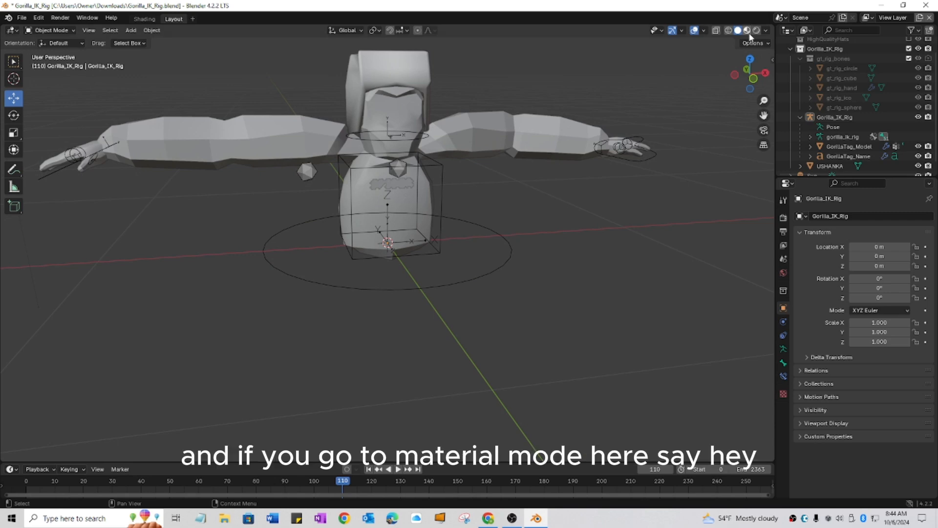
left_click(747, 30)
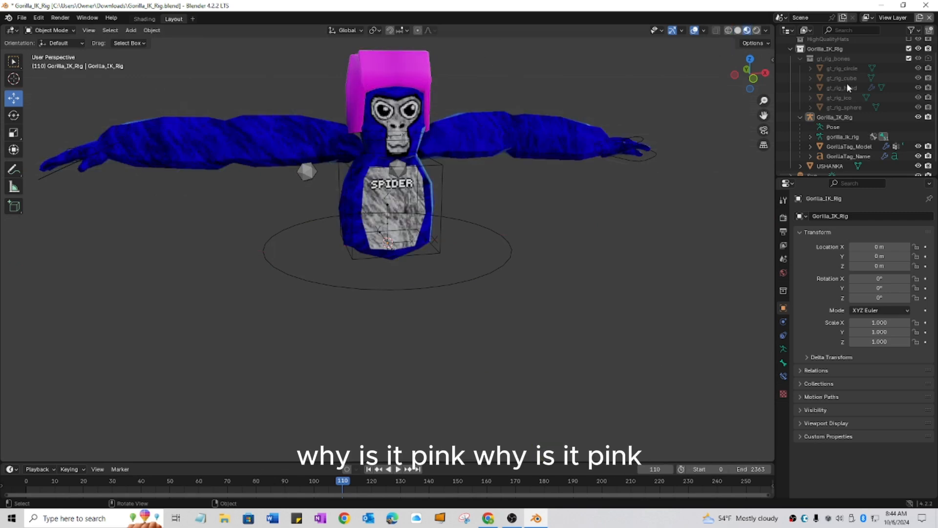
left_click(738, 30)
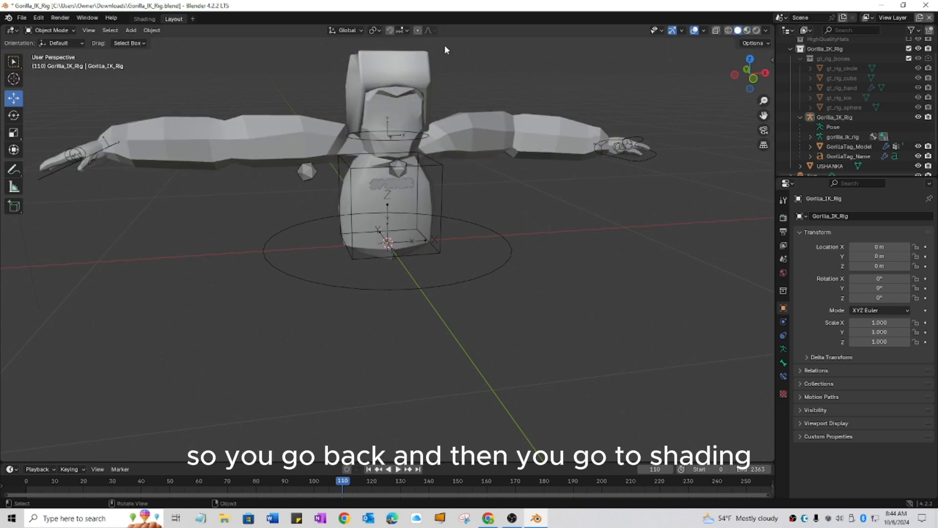
- Bring up the ushanka's hatlas material nodes in the Shading workspace and locate its DiffuseColor_Texture image node
left_click(145, 18)
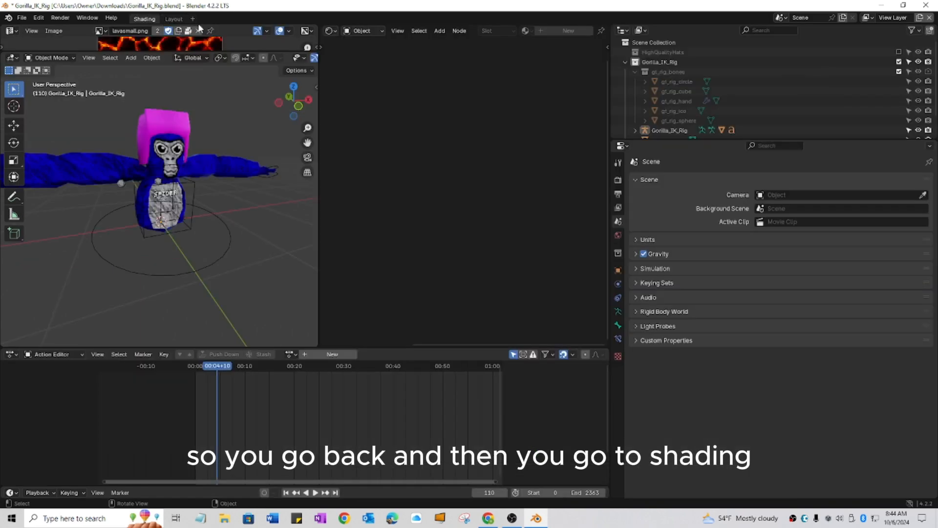
left_click(144, 133)
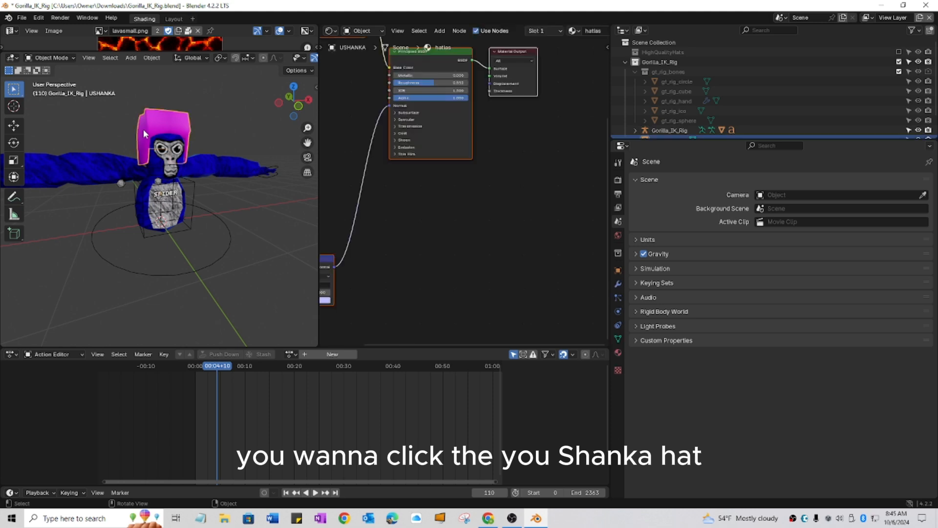
scroll(535, 262, "down", 5)
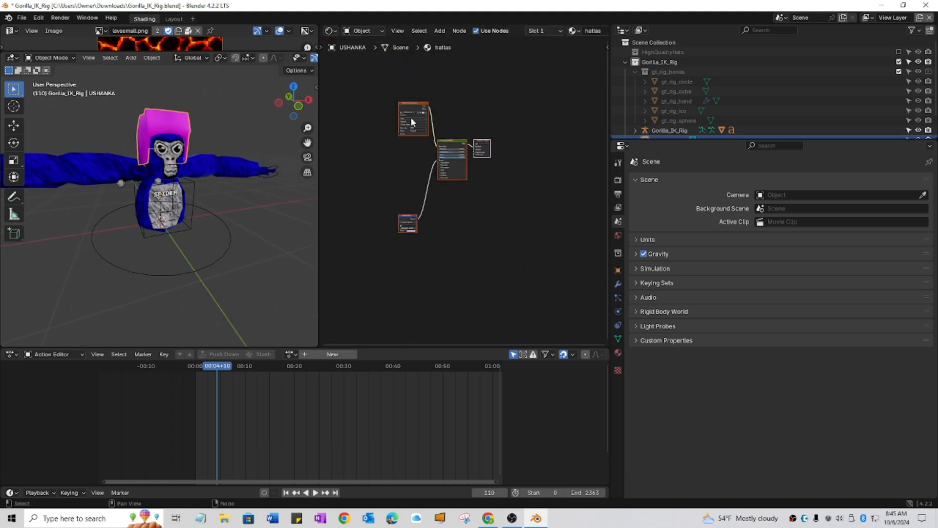
left_click_drag(412, 133, 480, 259)
scroll(479, 261, "up", 3)
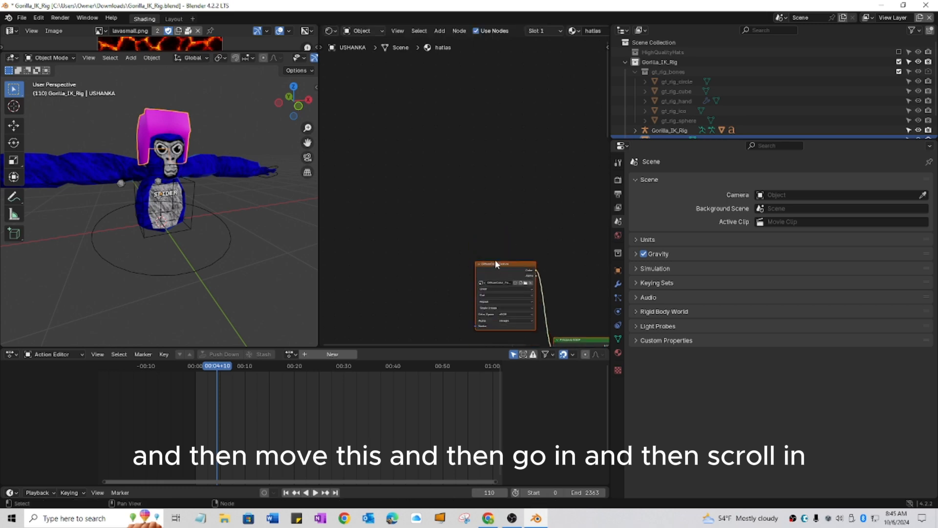
scroll(467, 216, "up", 5)
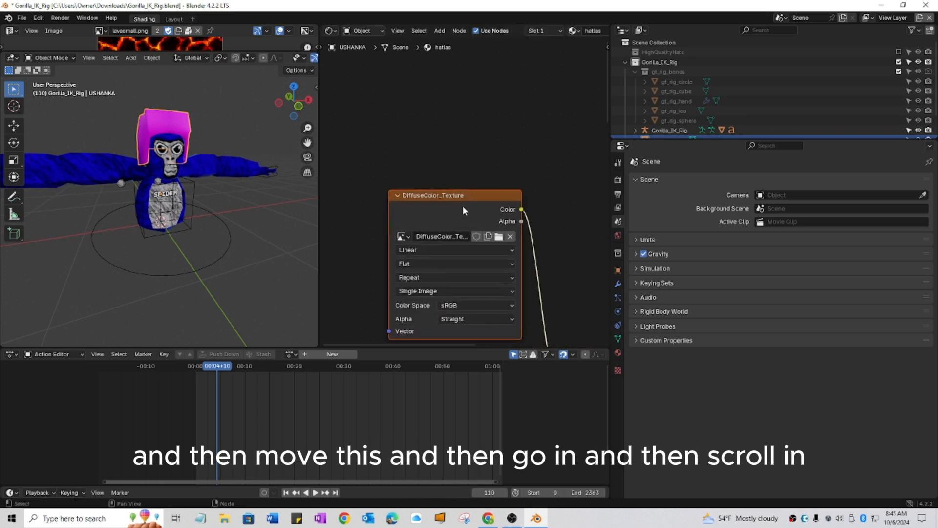
scroll(465, 209, "up", 1)
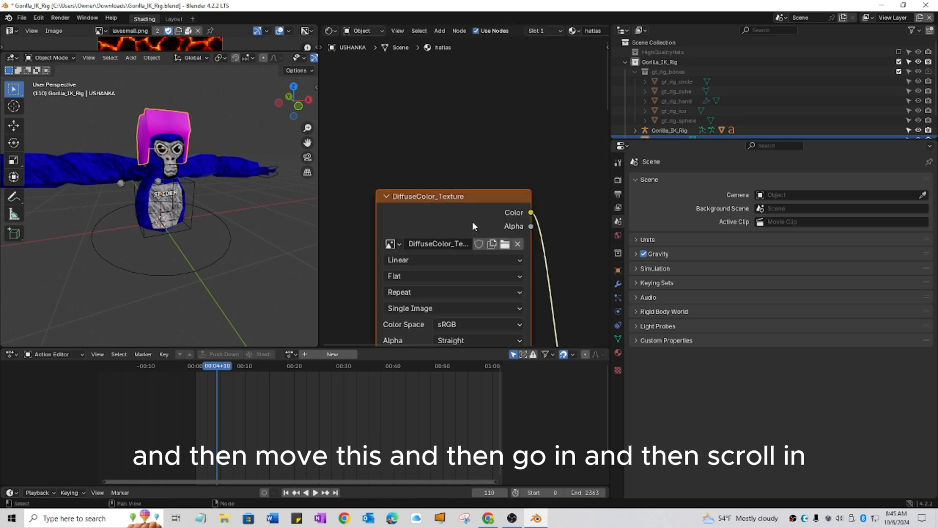
- Load hatlas.png from the Cosmetics folder inside pfp gtag cosmetics into the DiffuseColor_Texture node
left_click(507, 243)
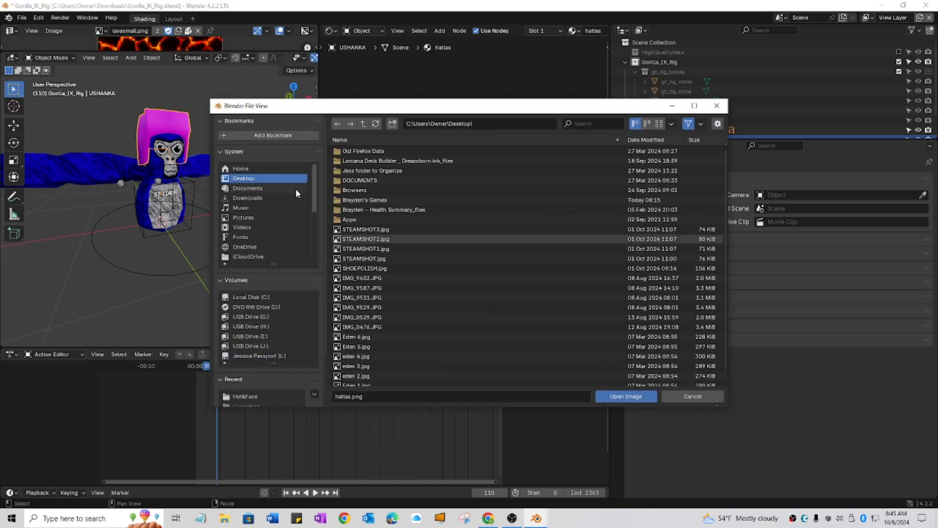
left_click(252, 197)
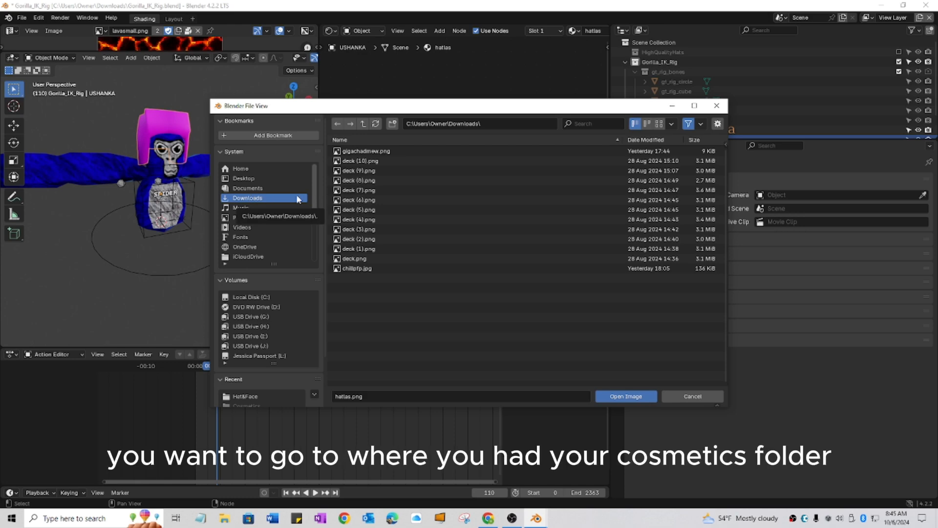
scroll(250, 208, "down", 5)
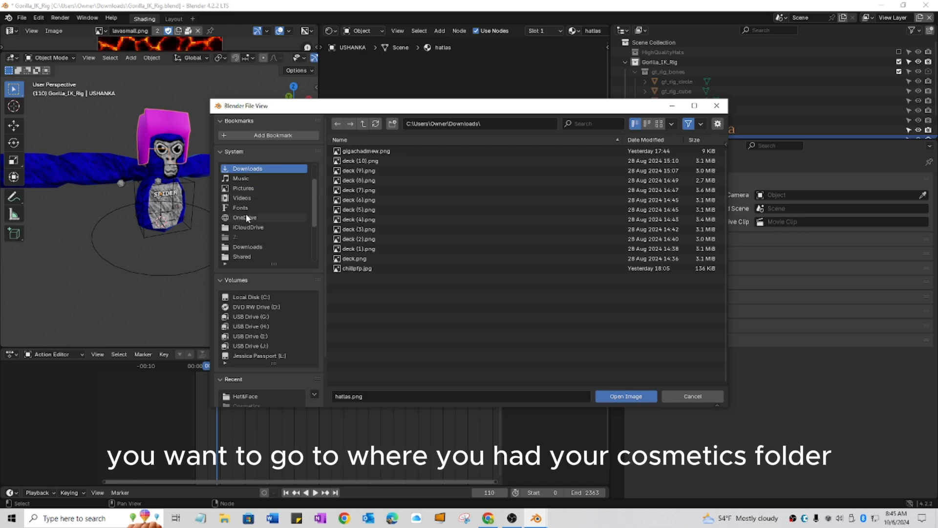
left_click(254, 227)
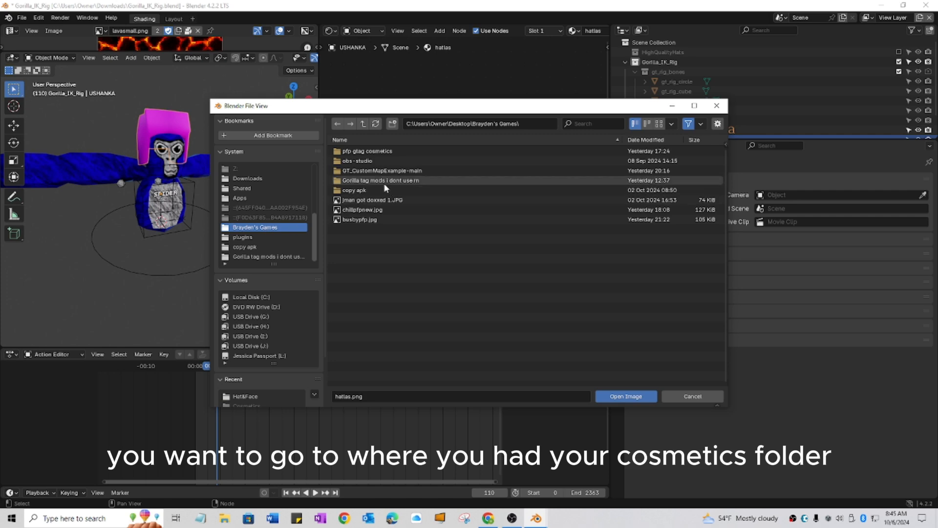
left_click(362, 153)
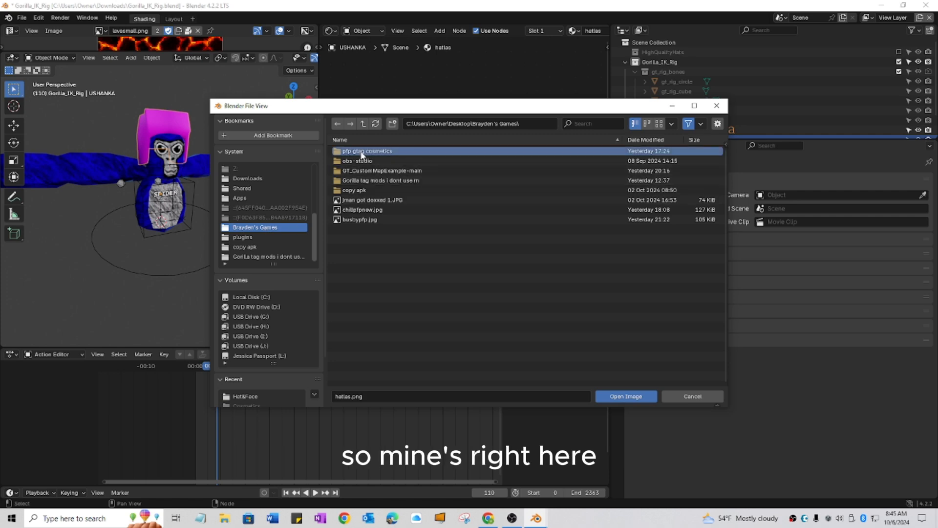
left_click(362, 154)
double_click(362, 154)
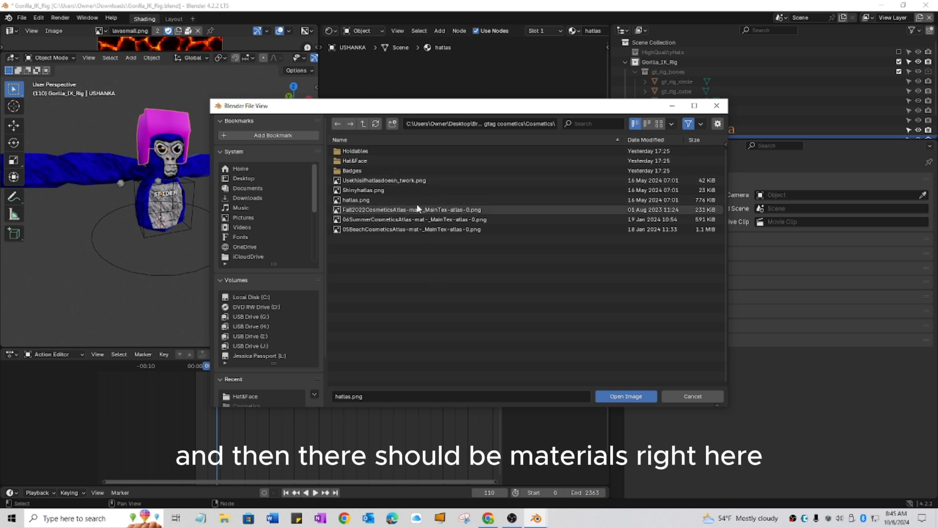
double_click(394, 201)
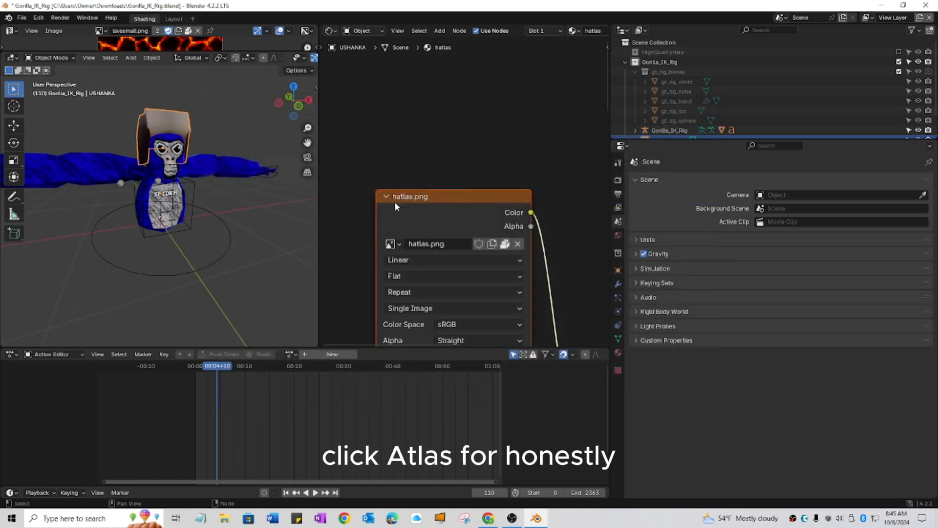
- Check the textured ushanka from the front, return to the Layout workspace and deselect the hat
left_click_drag(294, 107, 188, 175)
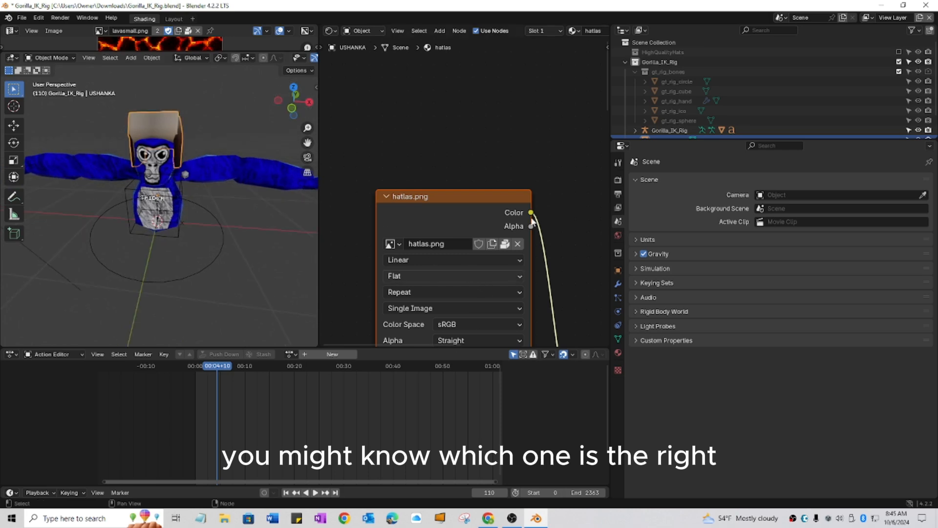
mouse_move(430, 191)
left_mouse_down()
mouse_move(471, 175)
mouse_move(428, 172)
mouse_move(424, 180)
left_mouse_up()
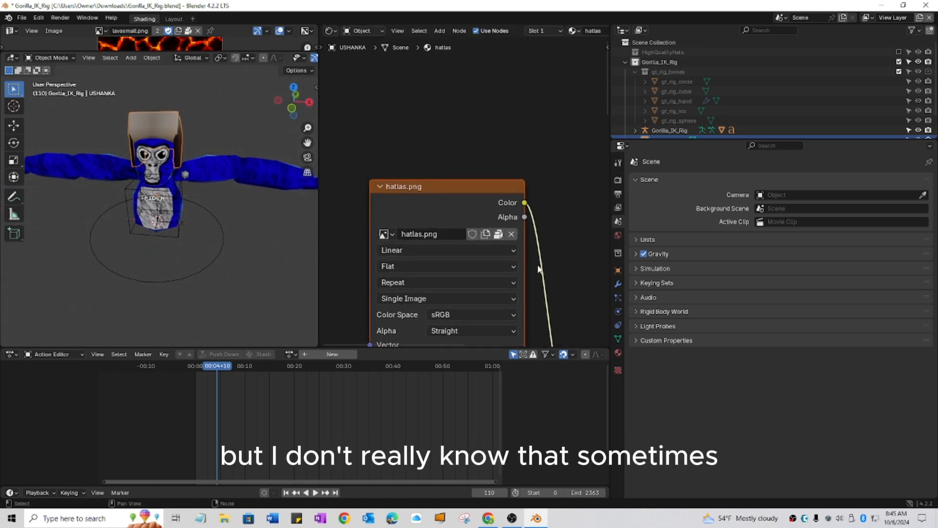
left_click(173, 19)
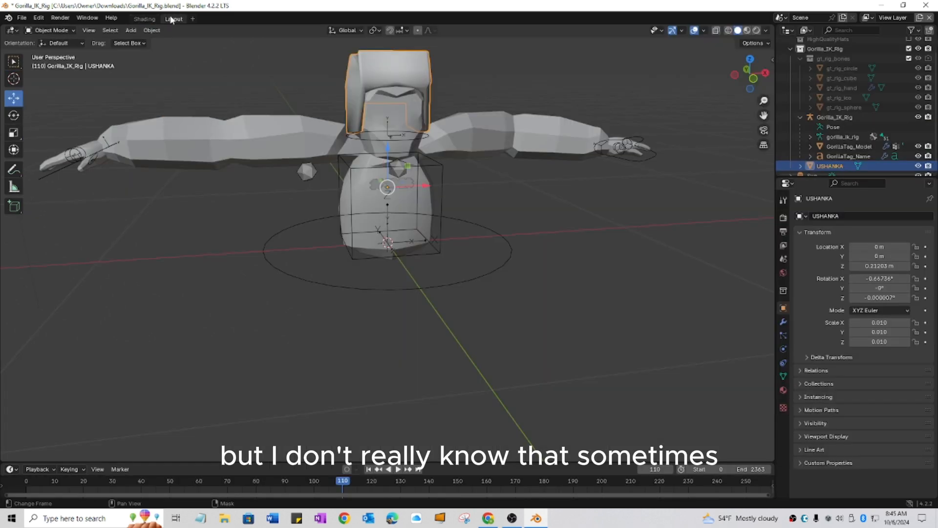
left_click(744, 141)
left_click_drag(749, 78, 302, 69)
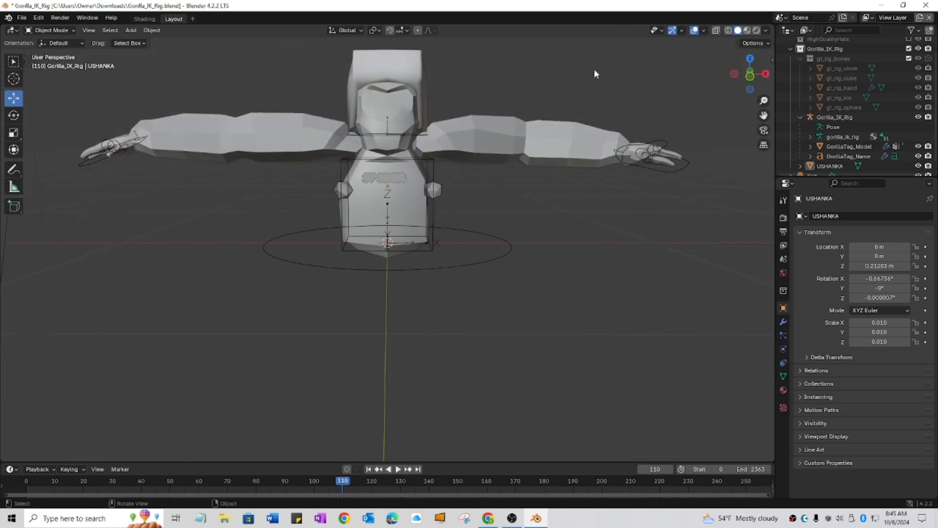
- Add a camera to the scene and set it as the active camera
left_click(24, 18)
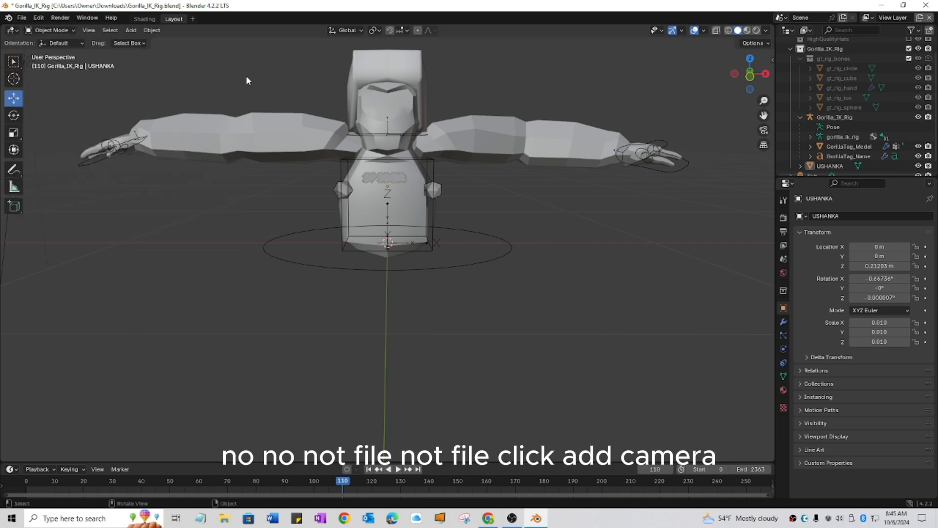
left_click(131, 30)
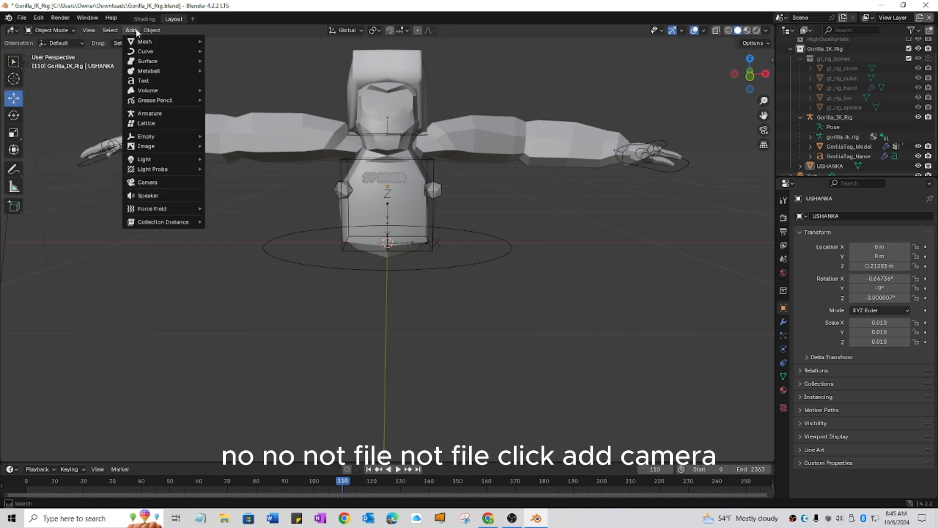
left_click(156, 181)
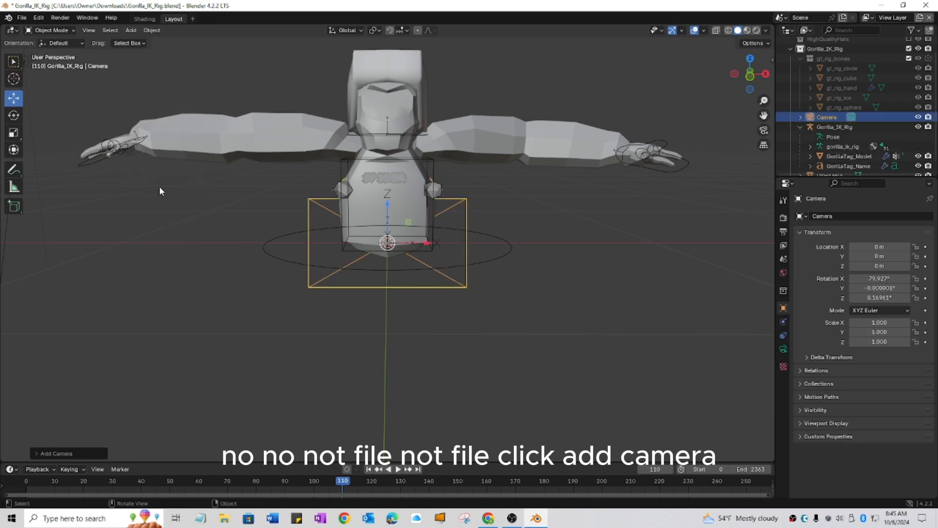
middle_click_drag(216, 271, 113, 254)
right_click(192, 169)
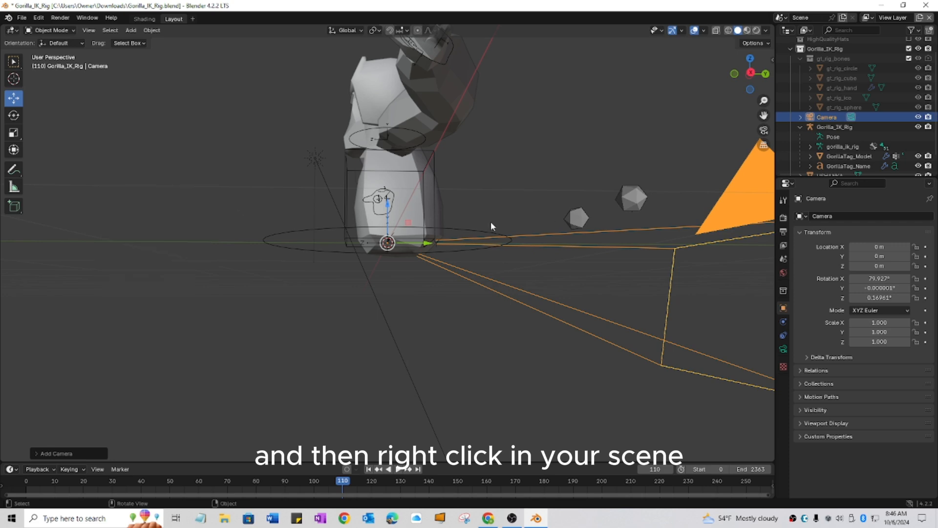
right_click(102, 218)
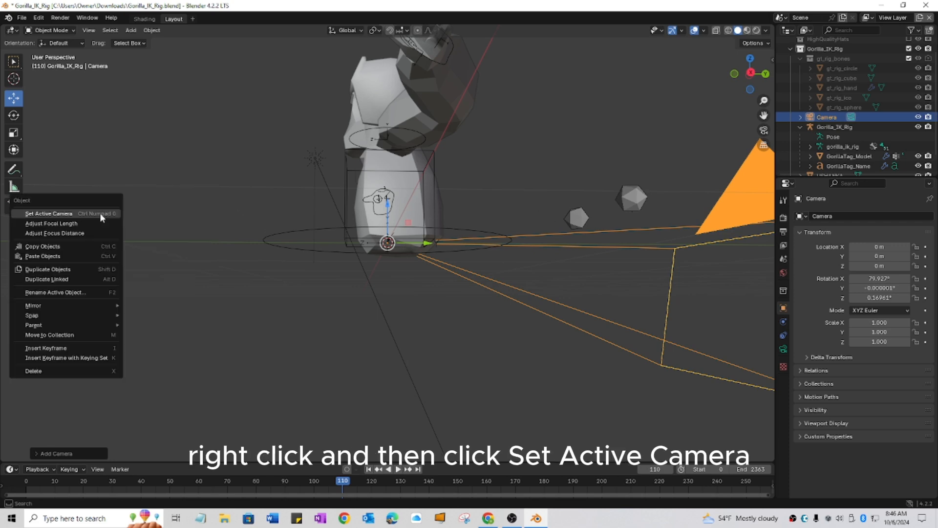
left_click(67, 215)
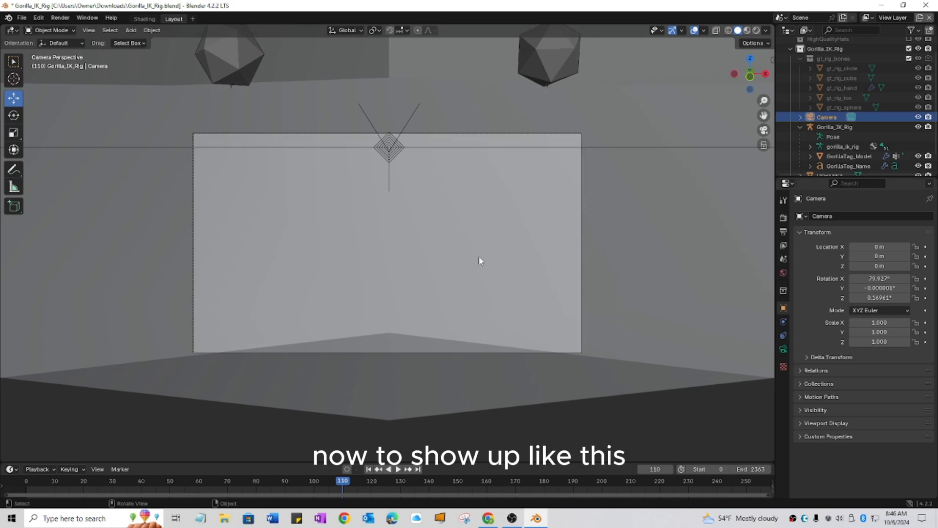
- Move the camera along Y to about -2.03 m in front of the gorilla and raise it along Z to about 0.73 m
left_click(762, 134)
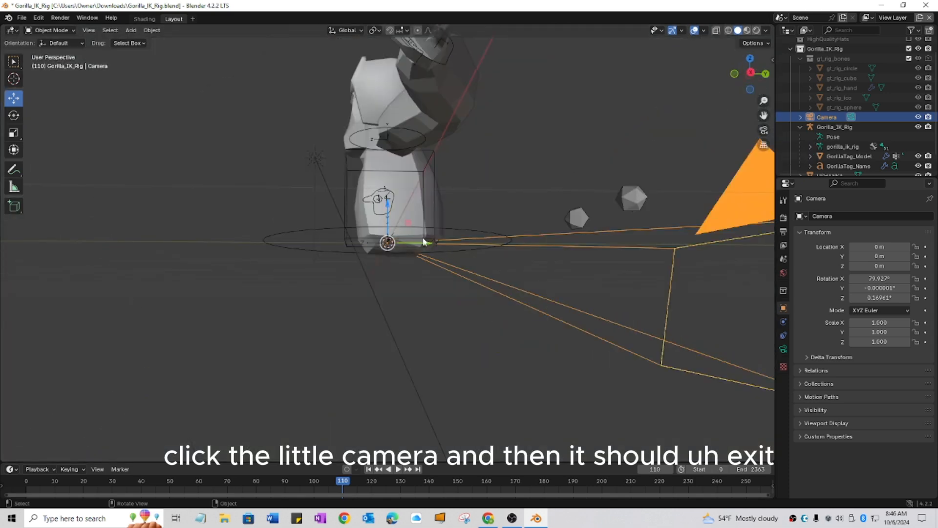
left_click_drag(427, 252, 628, 219)
scroll(627, 215, "down", 3)
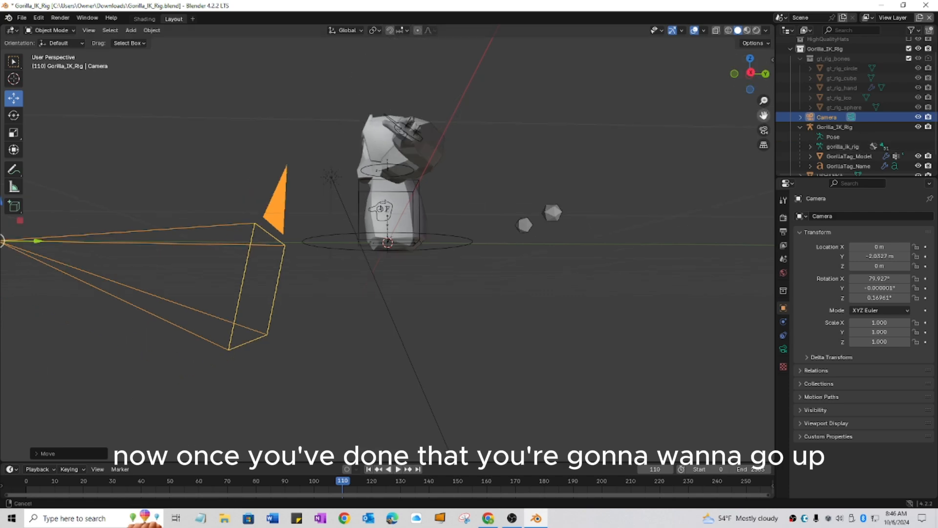
left_click_drag(764, 115, 768, 187)
left_click_drag(747, 84, 721, 86)
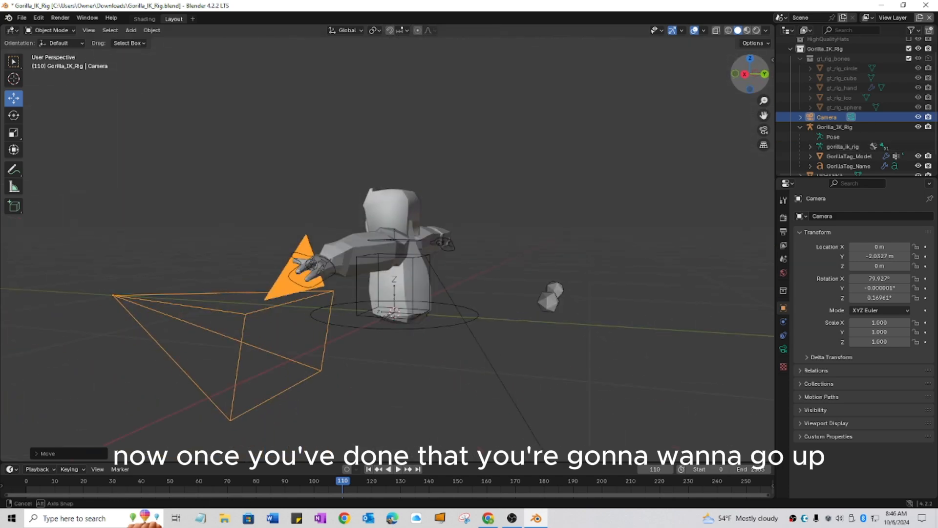
left_click_drag(116, 255, 76, 145)
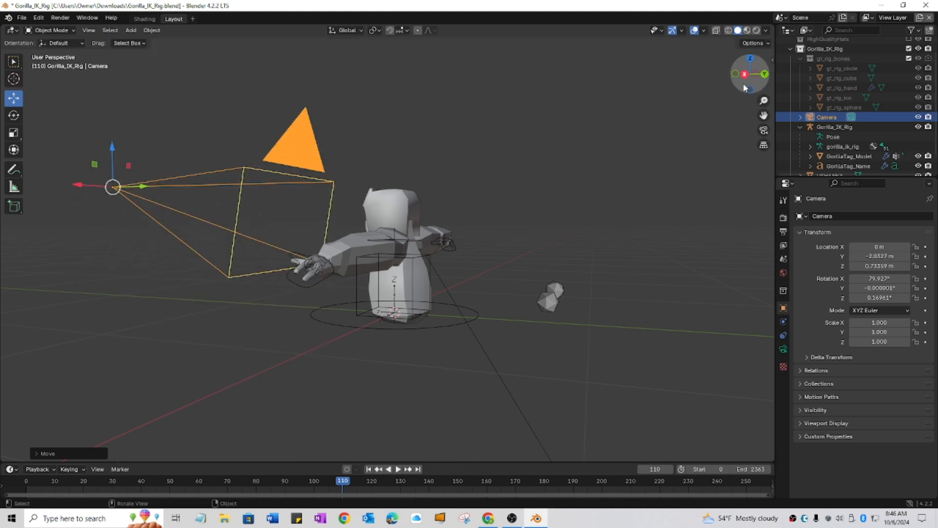
- Check the gorilla's framing through the camera in Material Preview shading and return to Solid shading
left_click_drag(745, 88, 550, 92)
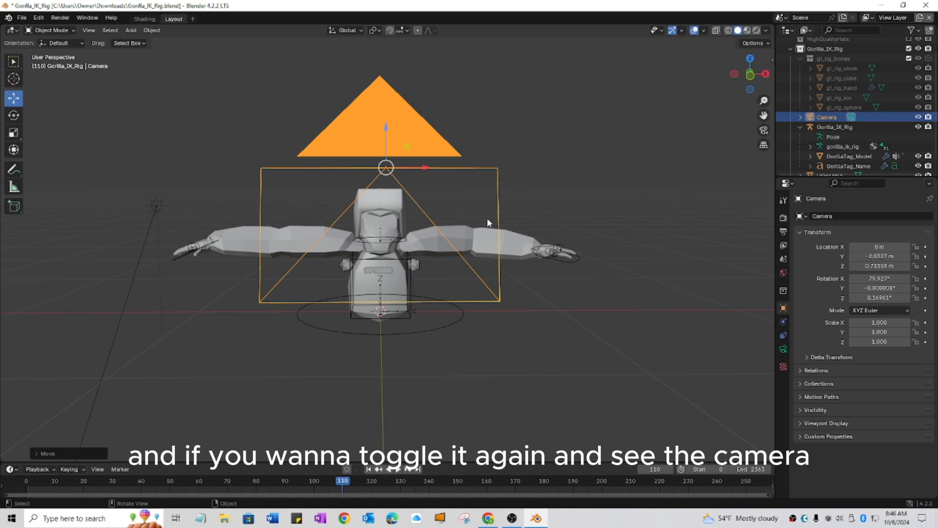
left_click(762, 132)
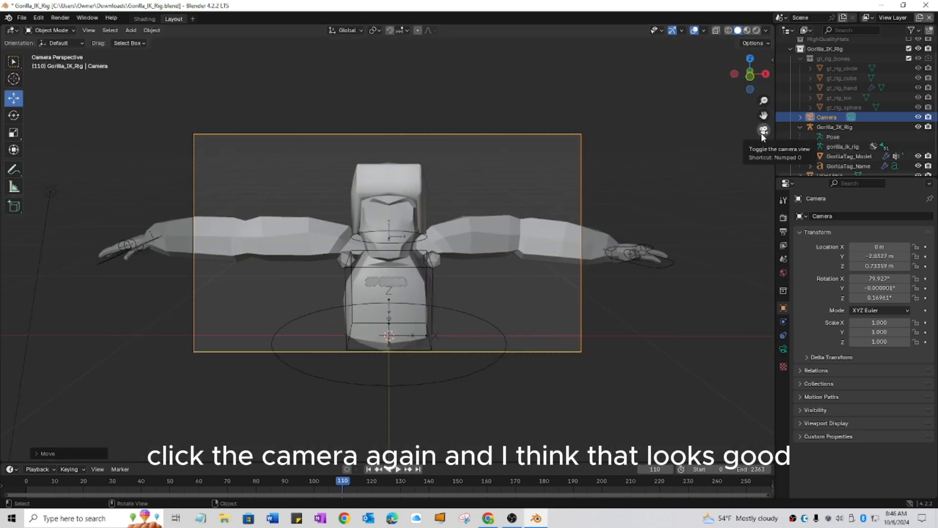
left_click(747, 30)
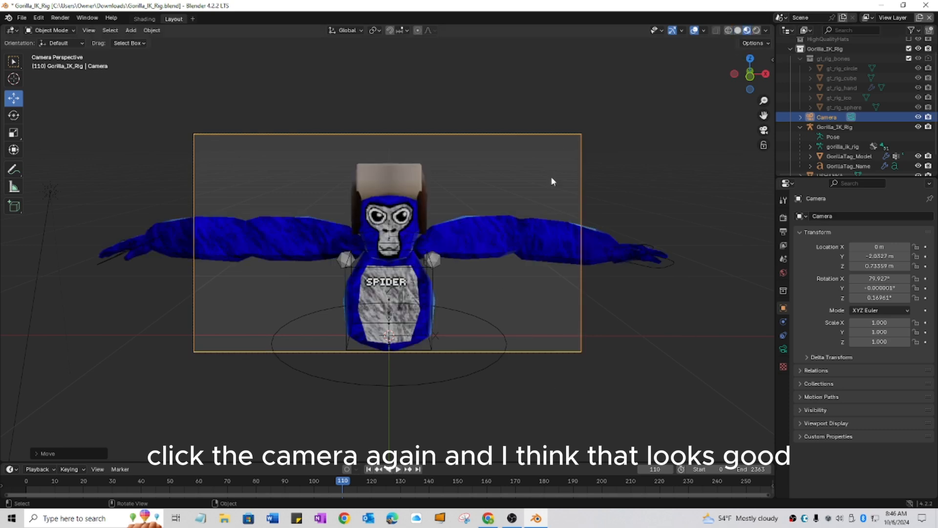
left_click(738, 31)
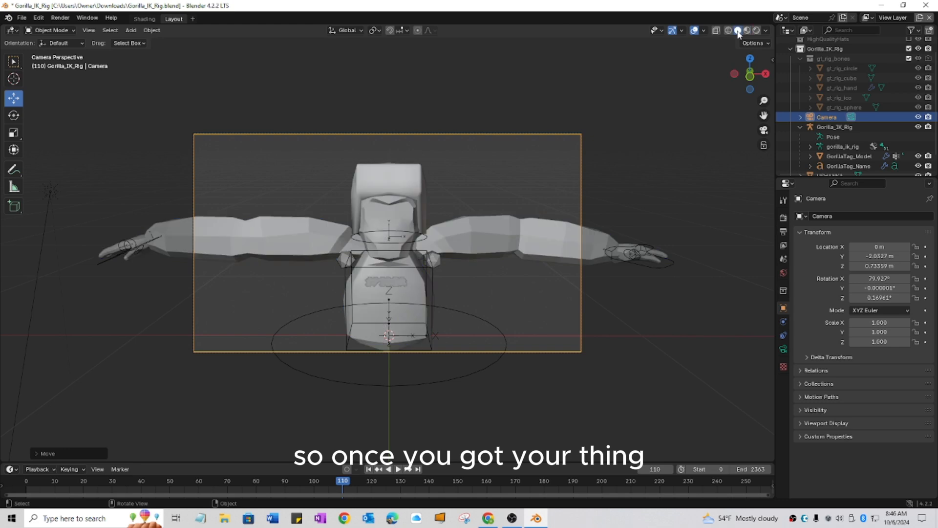
- Inspect the camera and sun setup around the gorilla, and return to the camera view
left_click_drag(736, 86, 703, 91)
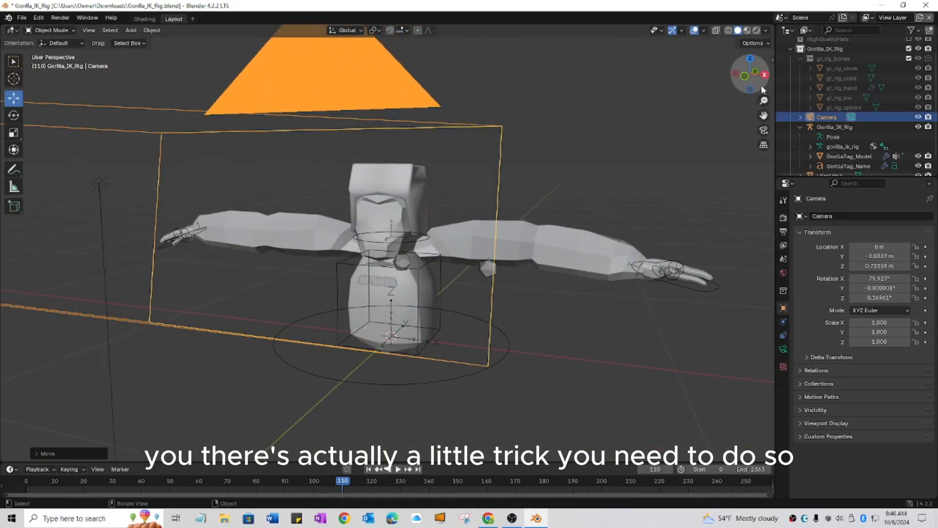
left_click_drag(760, 84, 738, 84)
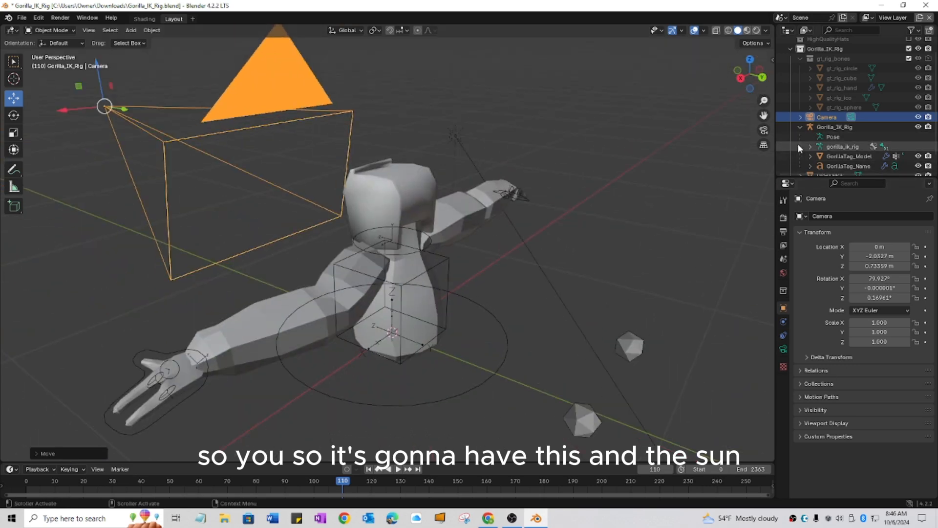
scroll(836, 146, "down", 2)
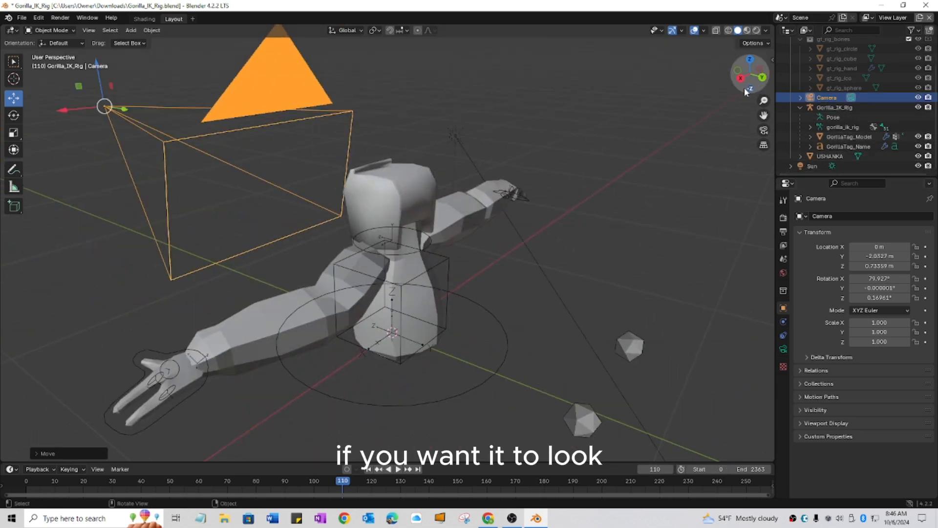
left_click(763, 130)
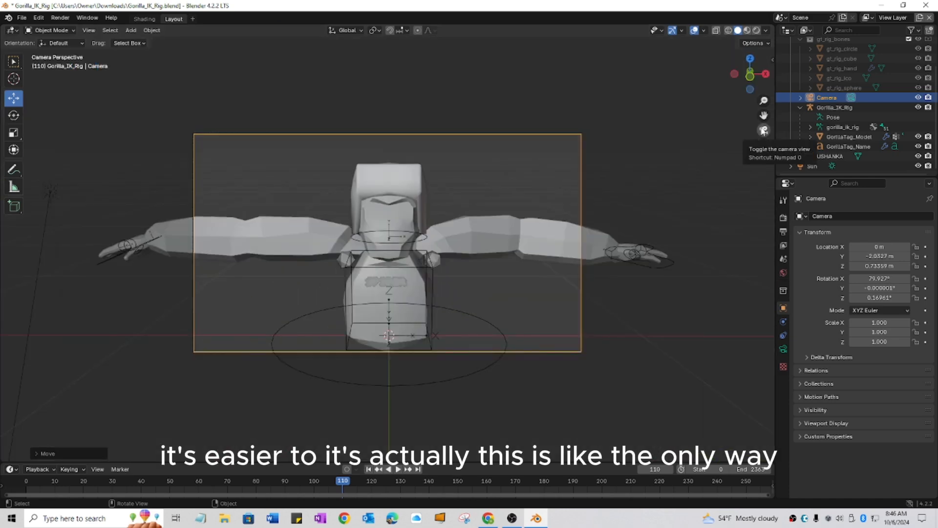
- Switch the viewport to Rendered shading and render the gorilla image from the active camera
left_click(757, 30)
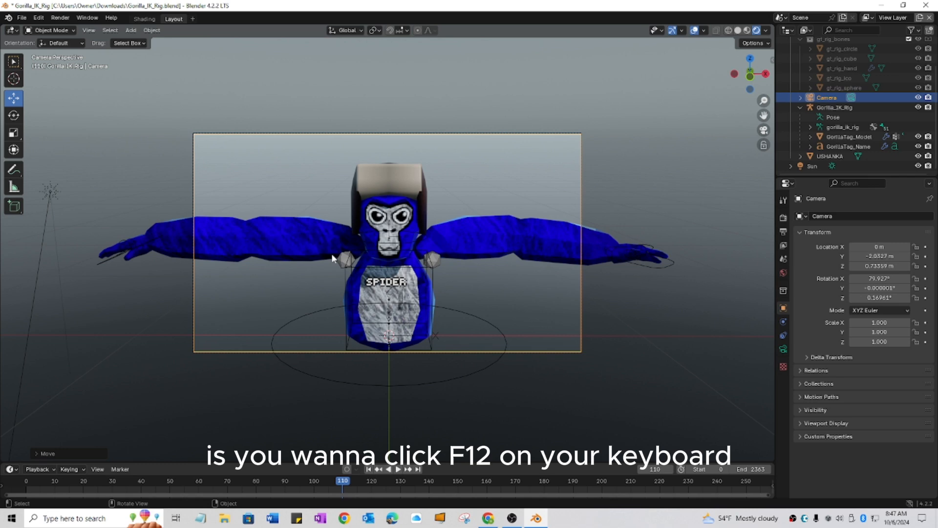
key("F12")
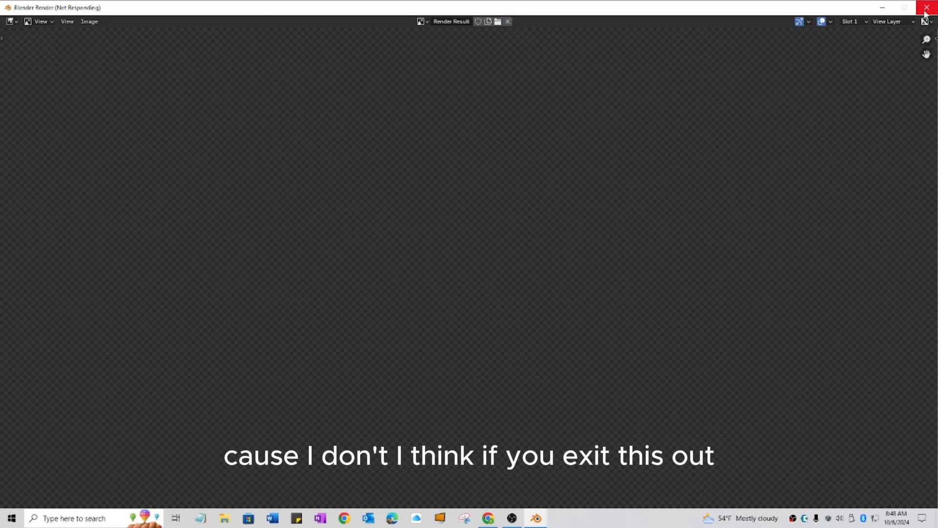
left_click(536, 521)
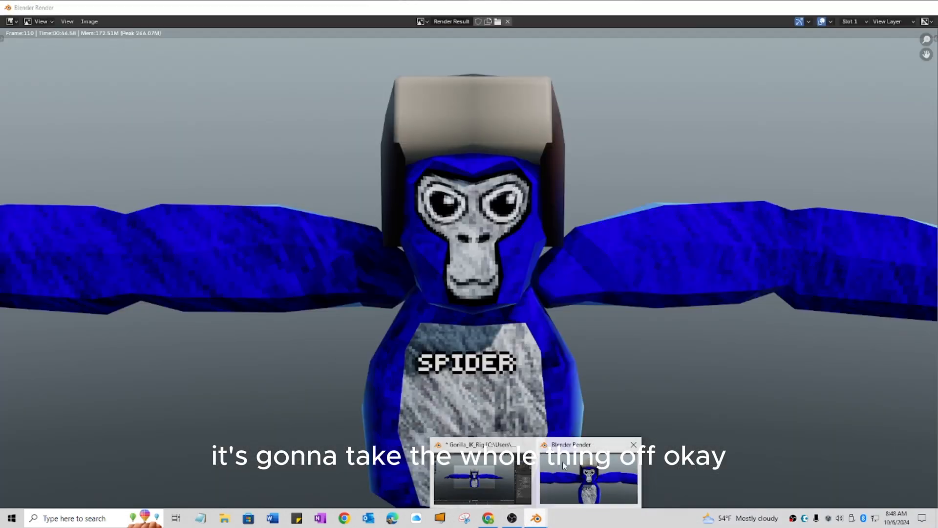
key("F11")
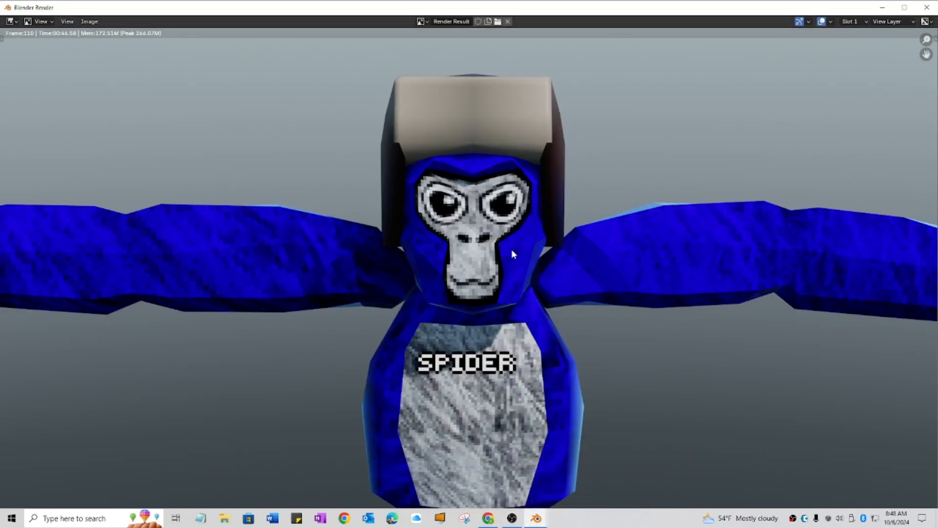
- Capture a Snipping Tool snip of the render covering the gorilla's head, upper arms and torso
left_click(464, 519)
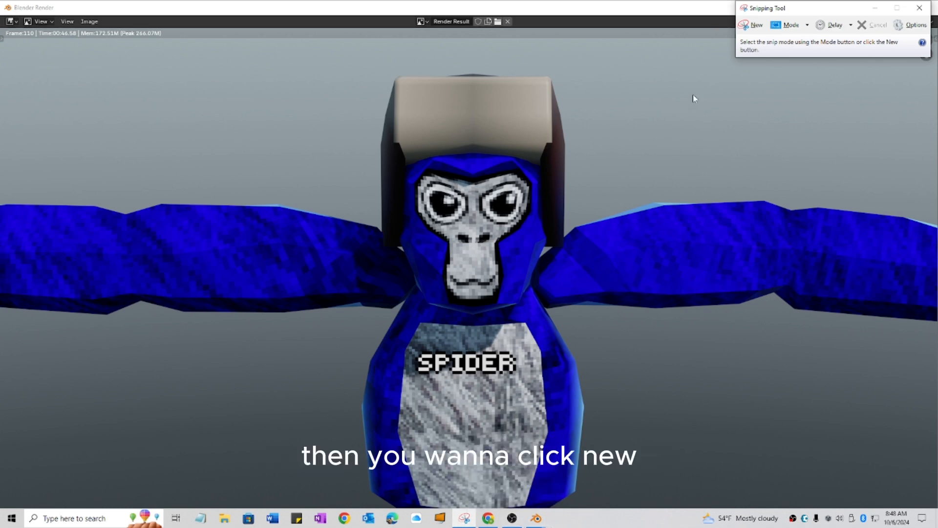
left_click(752, 25)
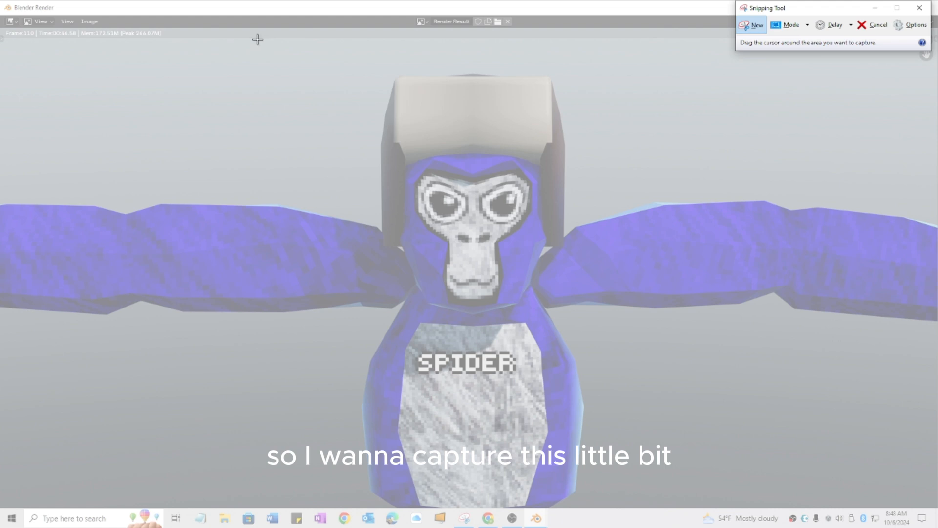
left_click_drag(238, 39, 699, 422)
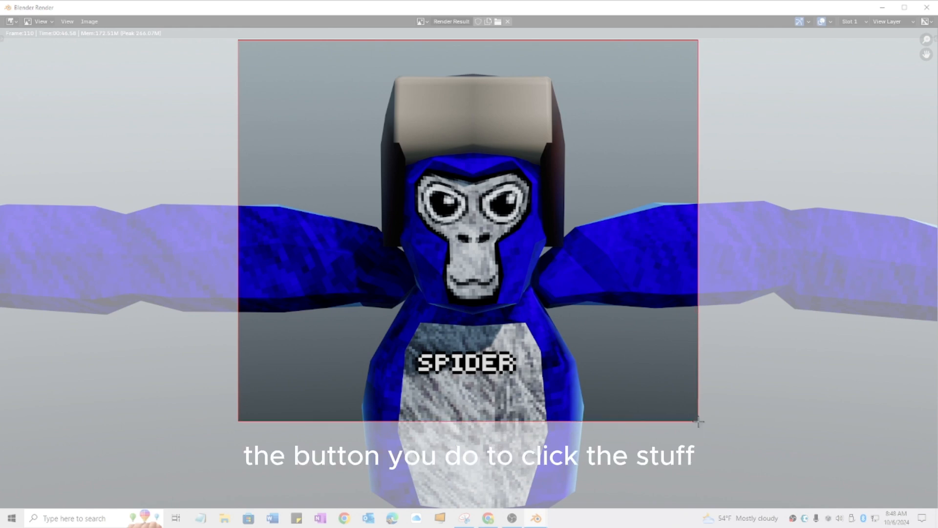
mouse_move(701, 421)
left_mouse_down()
mouse_move(932, 512)
mouse_move(928, 497)
mouse_move(924, 510)
mouse_move(838, 491)
mouse_move(808, 505)
mouse_move(690, 499)
mouse_move(727, 492)
mouse_move(734, 504)
left_mouse_up()
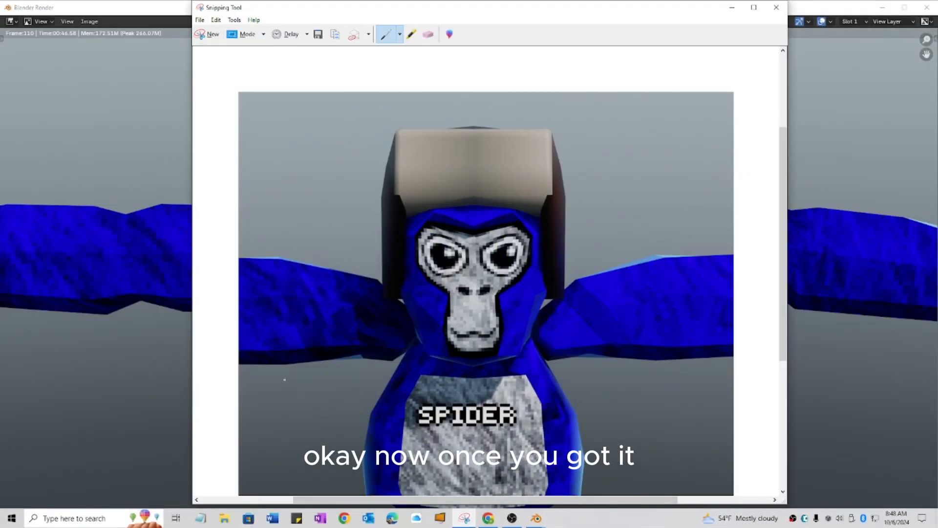
- Save the snip as a JPEG file named spidertutpfp
left_click(200, 19)
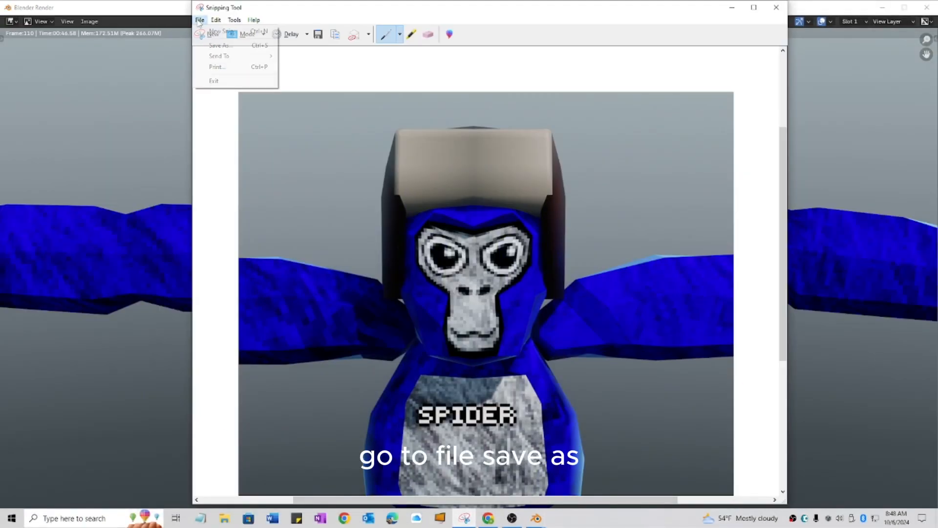
left_click(223, 46)
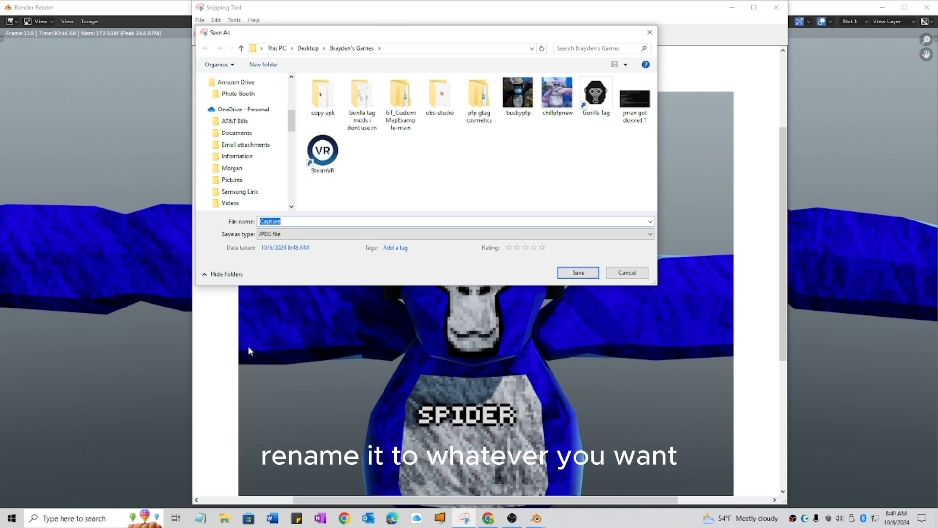
type("sp")
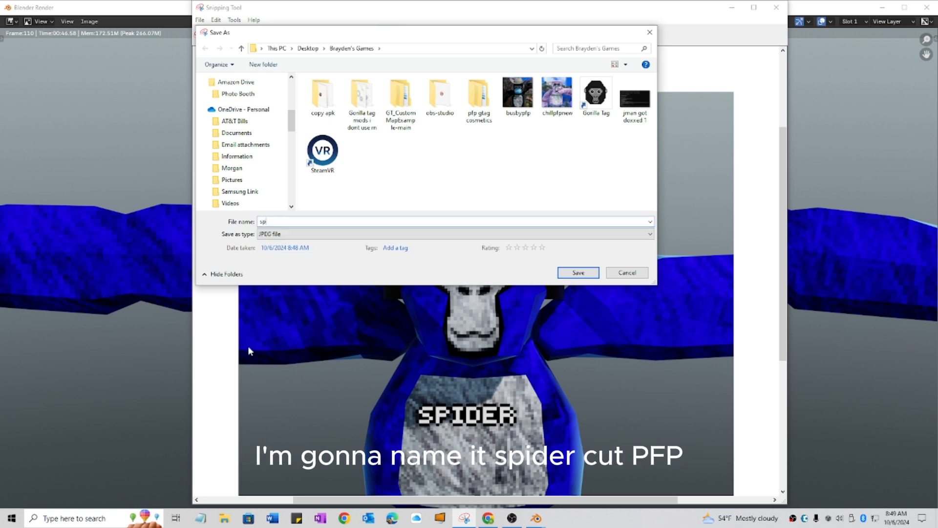
type("idercutpfp")
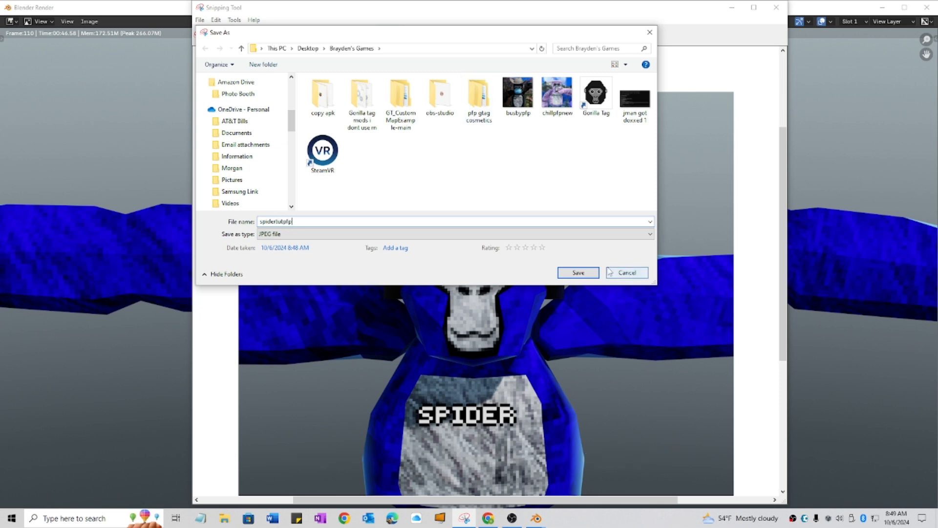
left_click(581, 274)
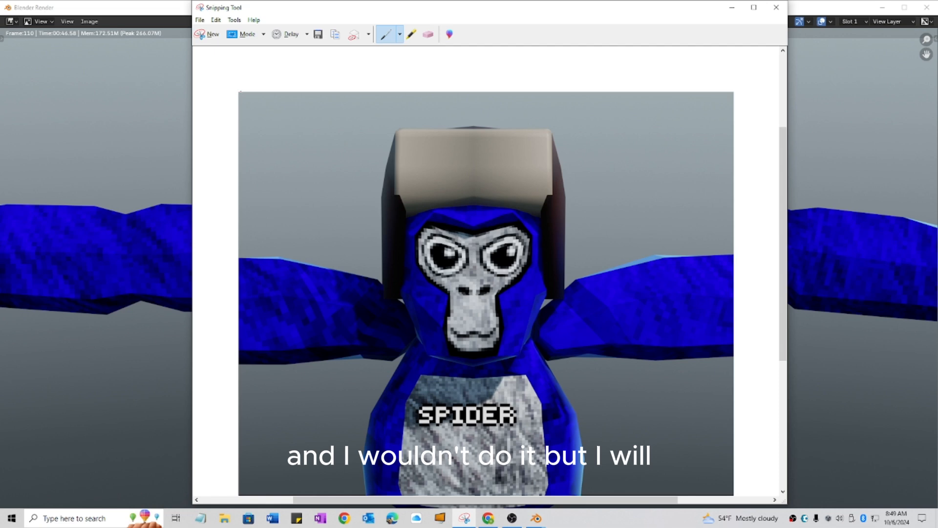
- Scribble red pen strokes over the snip and close it without saving the changes
mouse_move(240, 91)
left_mouse_down()
mouse_move(388, 219)
mouse_move(621, 322)
mouse_move(418, 121)
mouse_move(777, 161)
mouse_move(489, 112)
mouse_move(635, 254)
mouse_move(680, 313)
left_mouse_up()
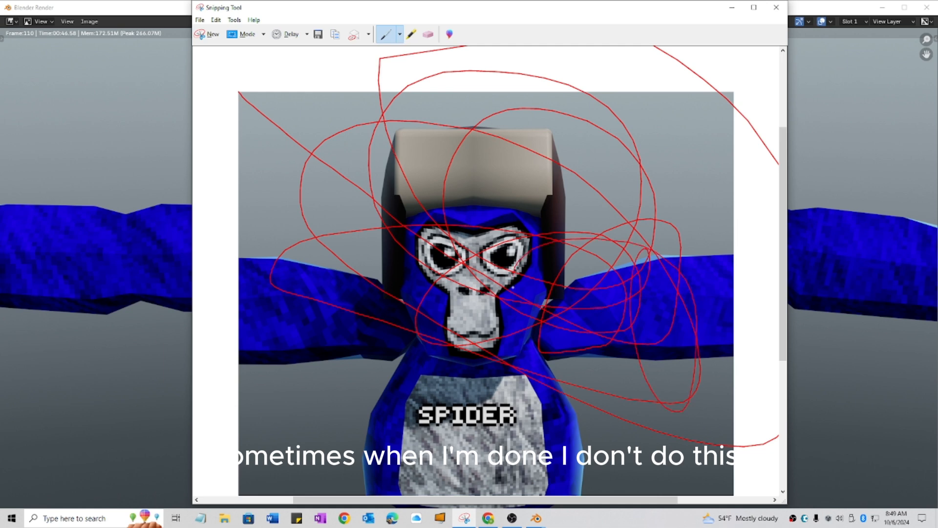
mouse_move(512, 288)
left_mouse_down()
mouse_move(696, 295)
mouse_move(562, 448)
mouse_move(629, 467)
left_mouse_up()
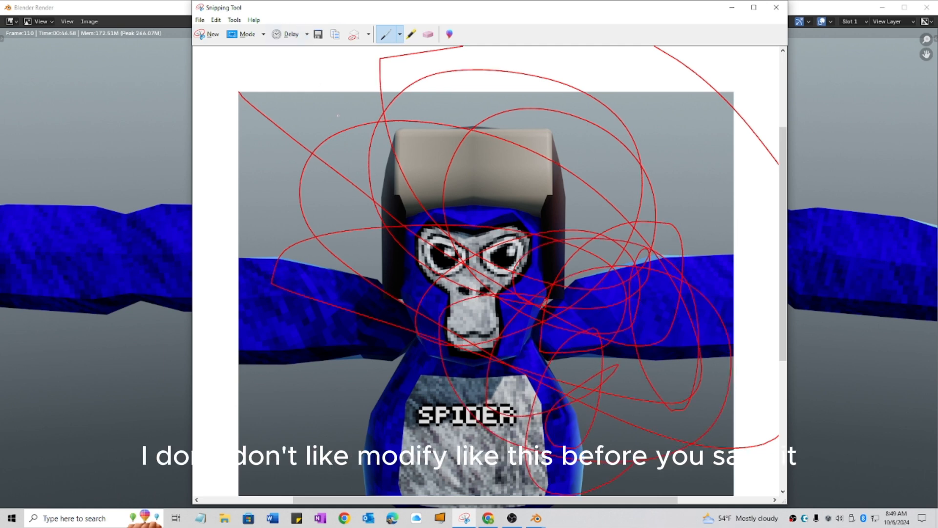
mouse_move(330, 118)
left_mouse_down()
mouse_move(373, 121)
mouse_move(361, 205)
mouse_move(543, 244)
mouse_move(315, 269)
left_mouse_up()
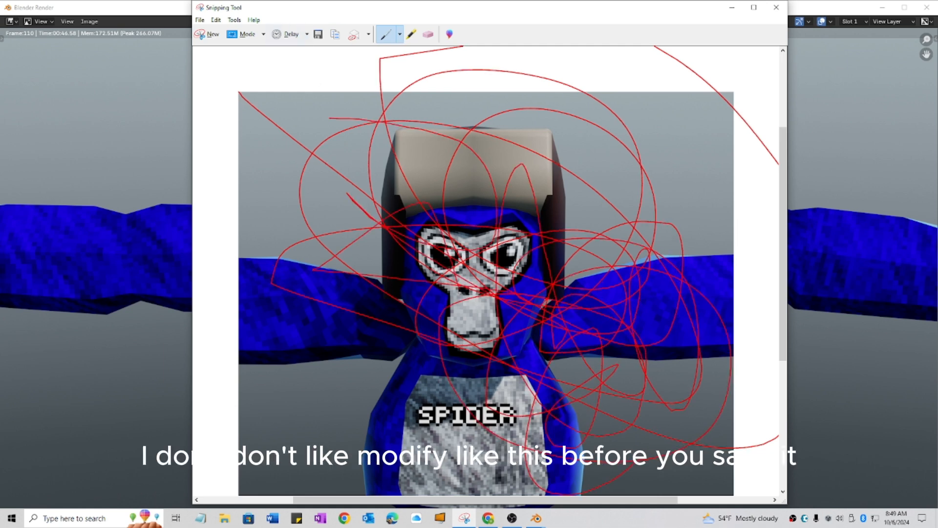
mouse_move(489, 293)
left_mouse_down()
mouse_move(567, 291)
mouse_move(454, 215)
mouse_move(557, 210)
mouse_move(612, 289)
left_mouse_up()
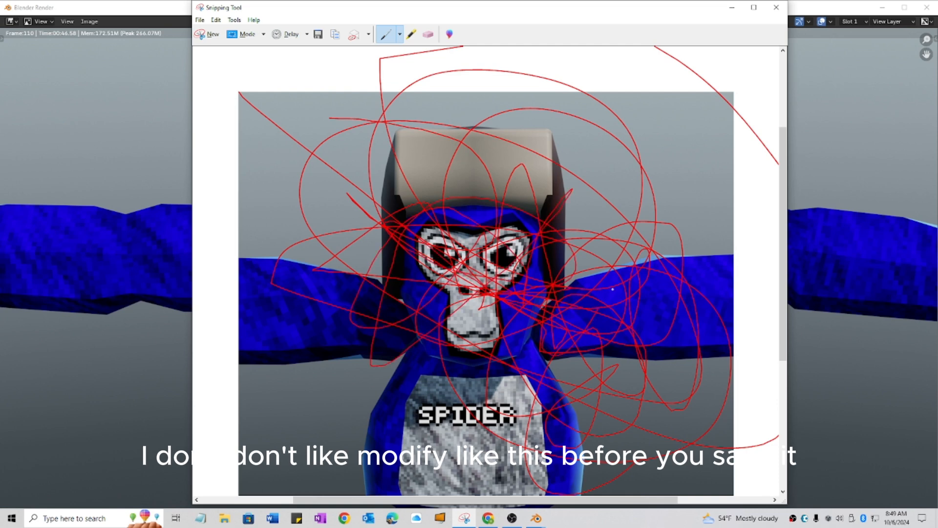
left_click(776, 8)
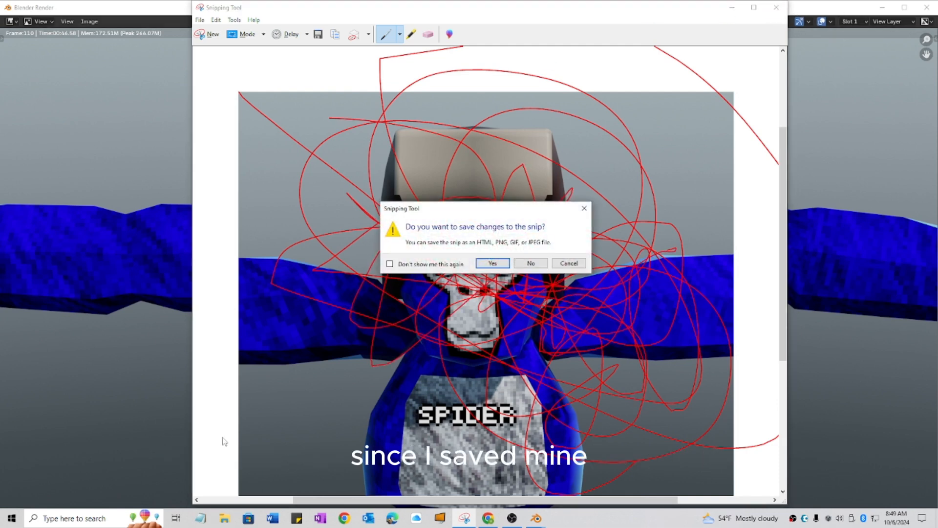
left_click(523, 263)
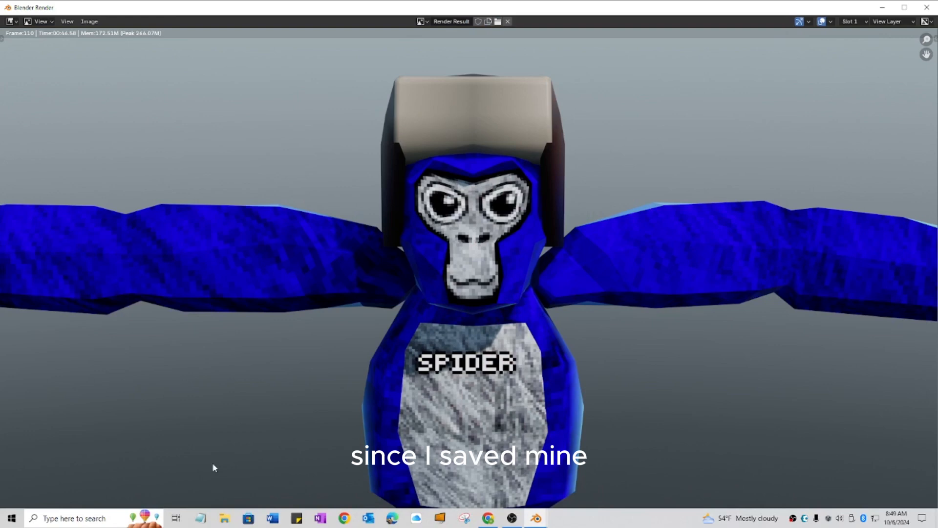
- Check the games folder on the desktop for the saved spidertutpfp image in File Explorer
left_click(226, 518)
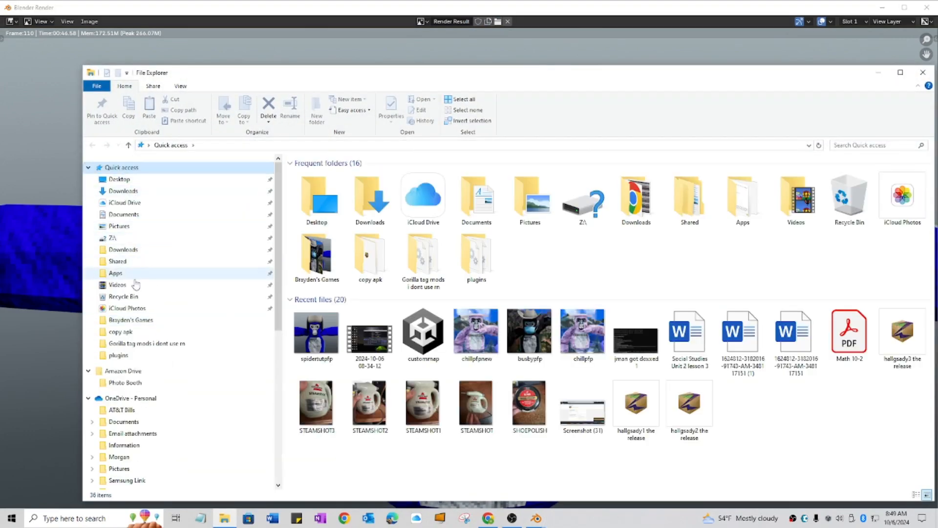
left_click(141, 322)
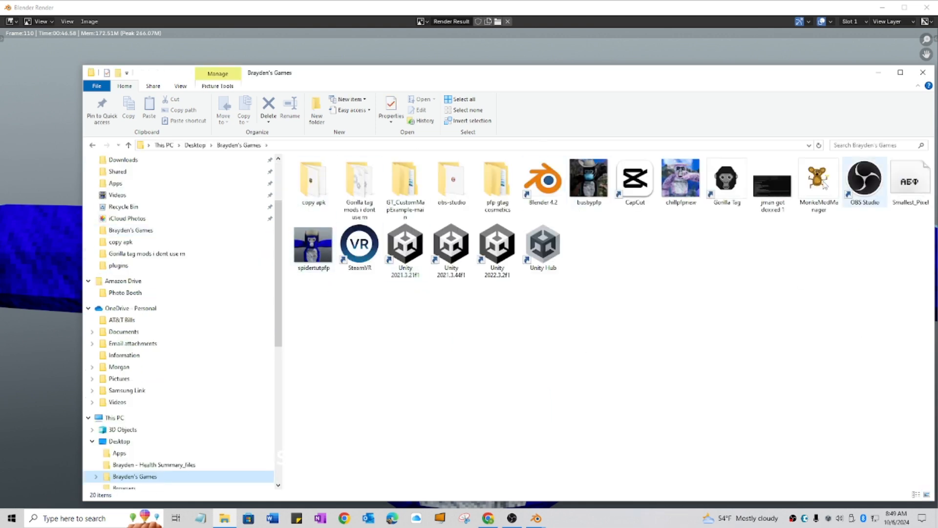
left_click(923, 71)
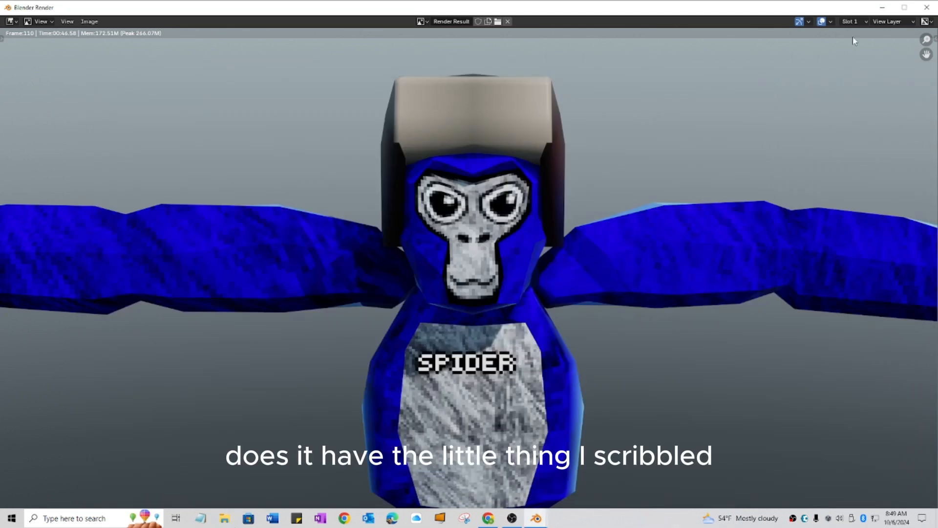
- Close the render window, Blender and the GitHub release page in the browser
left_click(933, 11)
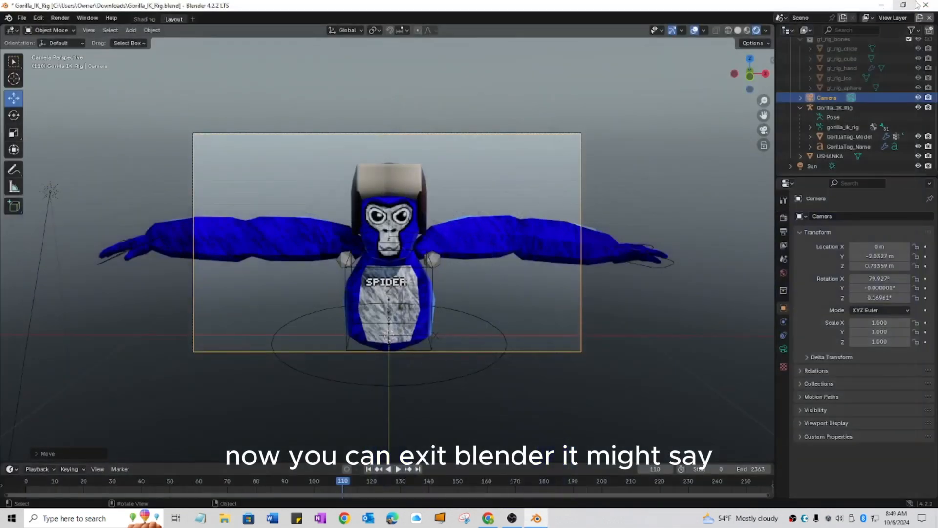
left_click(925, 5)
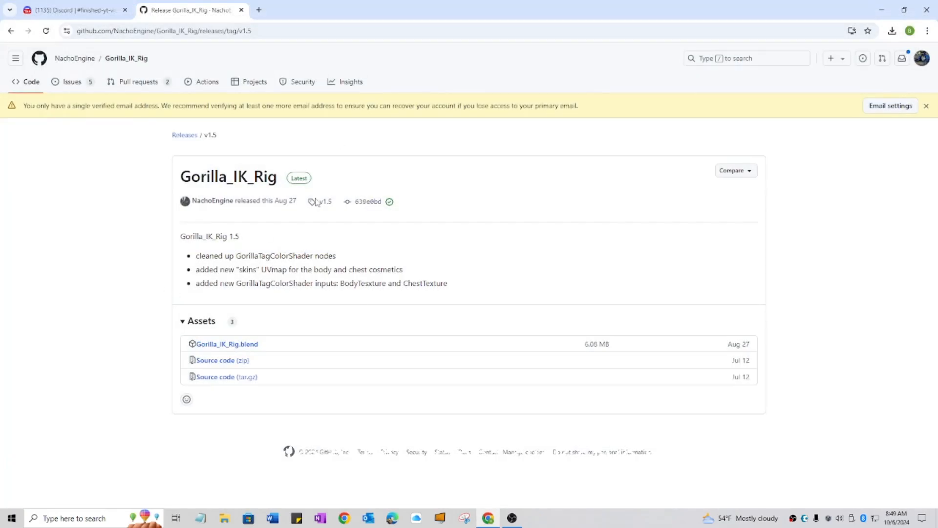
left_click(241, 10)
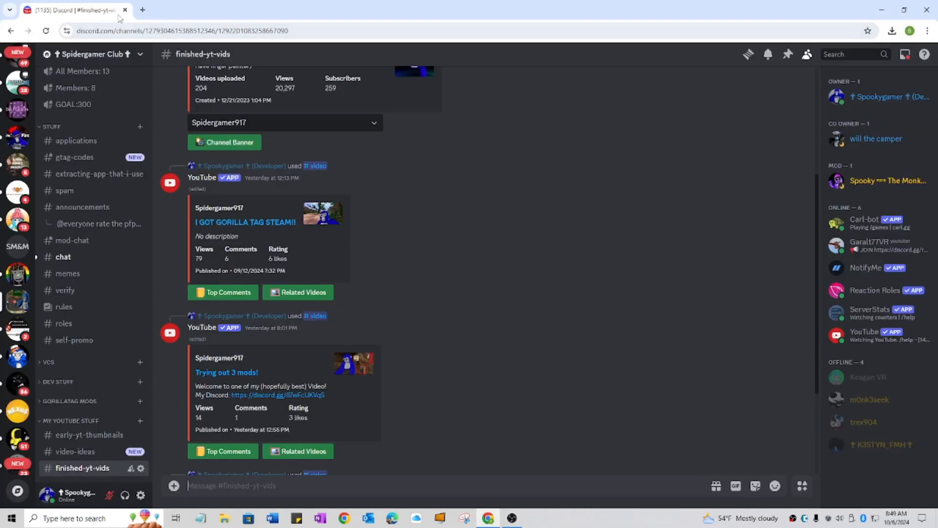
- Search Google for photopea in a new browser tab and open the Photopea online photo editor
left_click(141, 10)
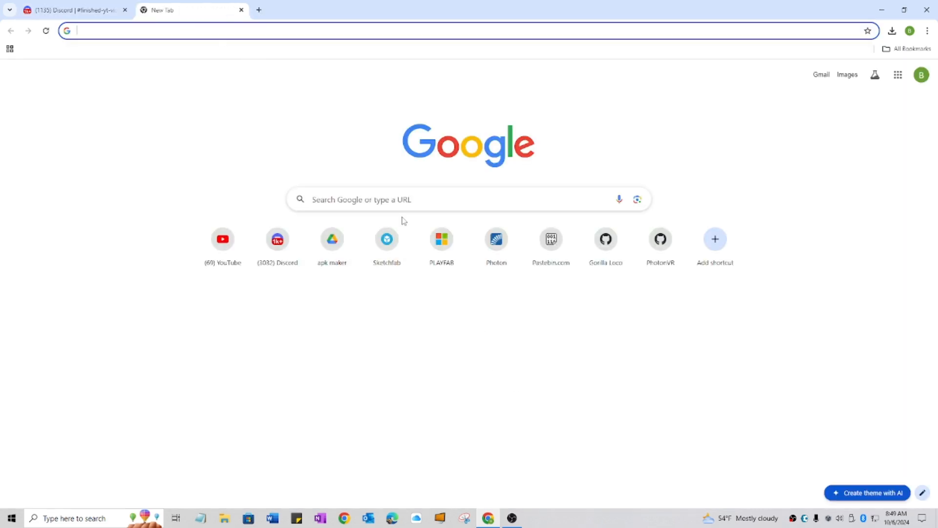
left_click(389, 191)
type("photot")
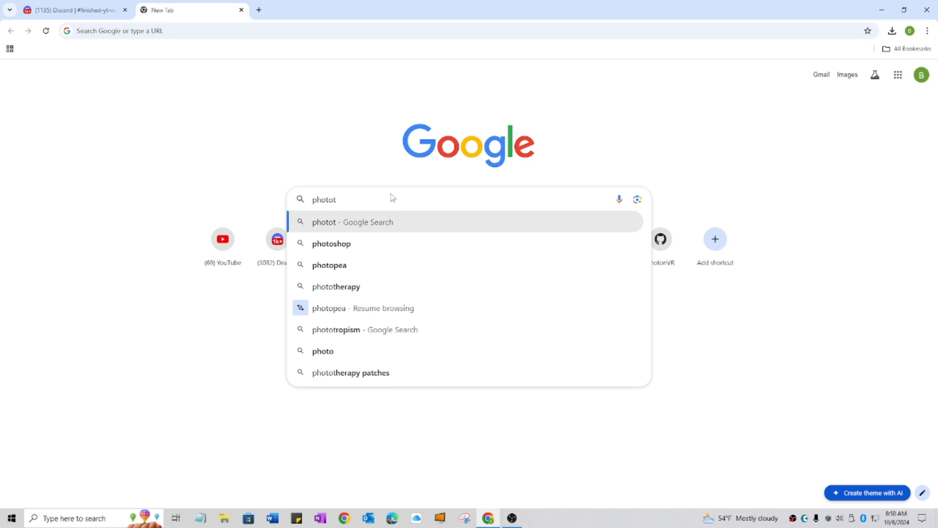
key("BackSpace")
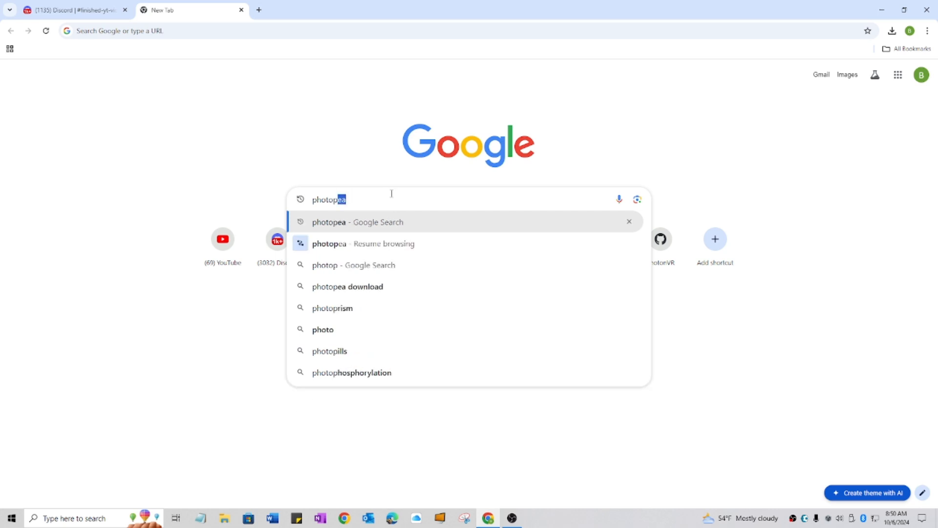
type("pea")
key("Return")
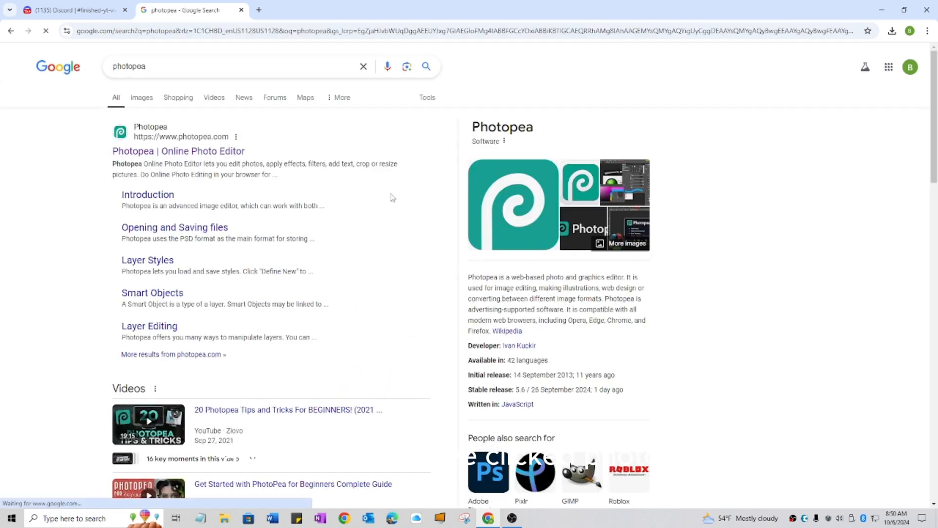
left_click(215, 150)
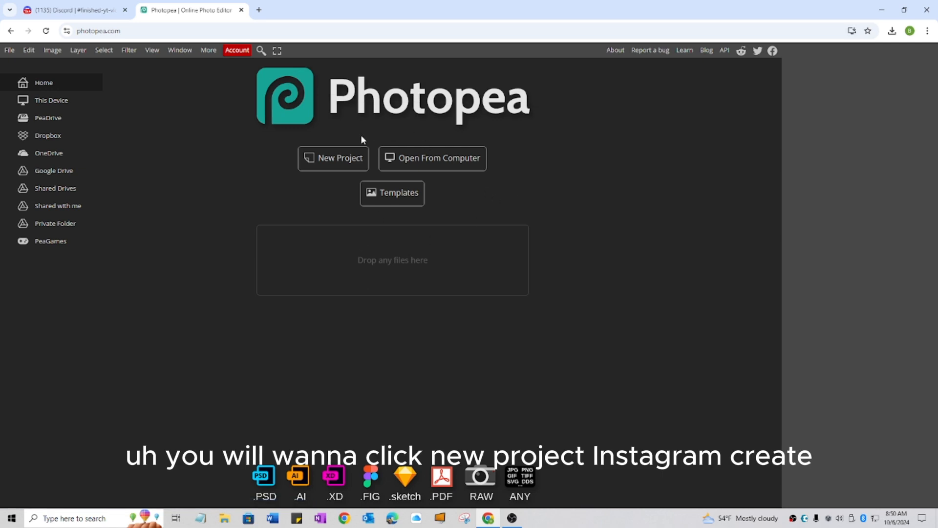
- Create a new project from the Instagram preset at 1080 x 1080 px and deselect its background layer
left_click(331, 157)
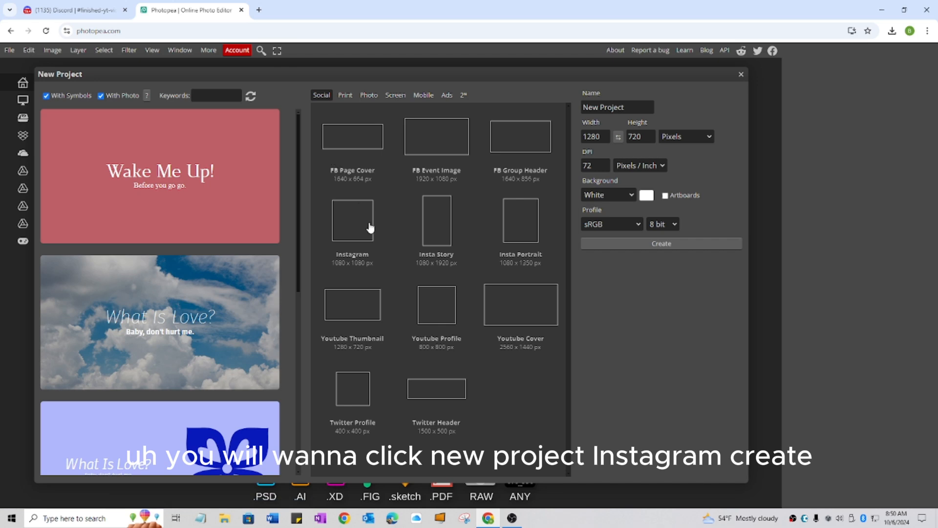
left_click(369, 227)
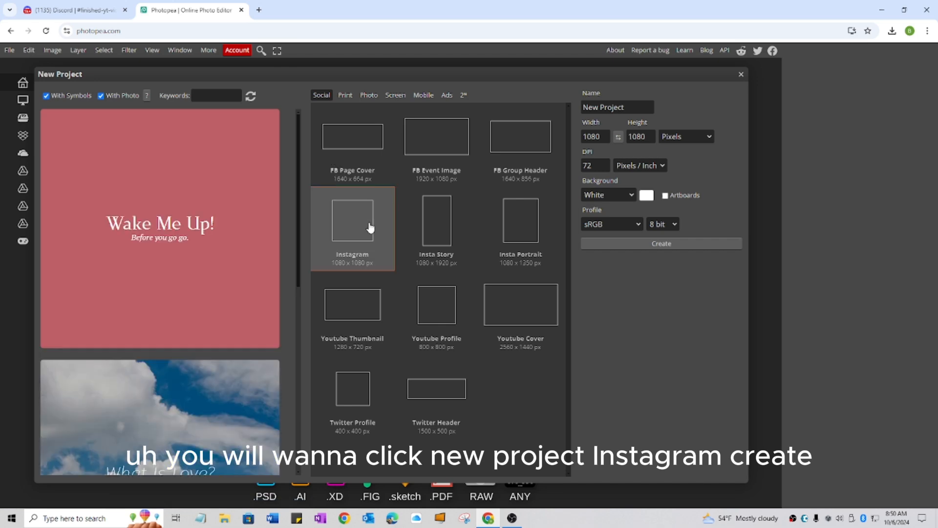
left_click(617, 242)
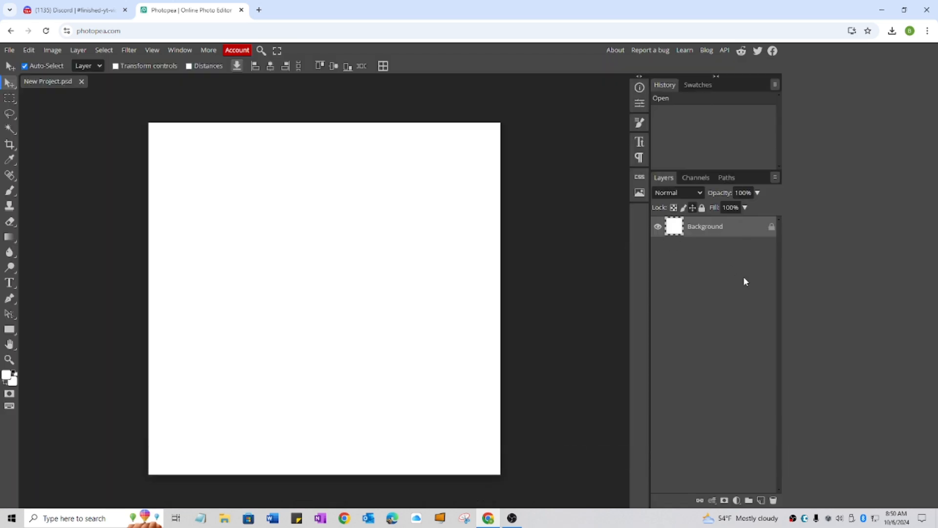
left_click(746, 281)
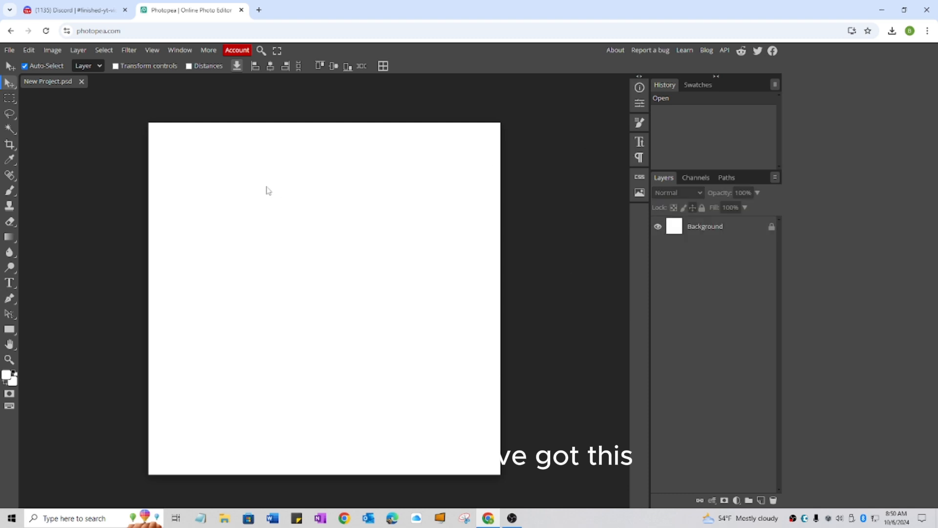
- Place the spidertutpfp image from the games folder into the project and enlarge it upward towards the canvas edge
left_click(9, 50)
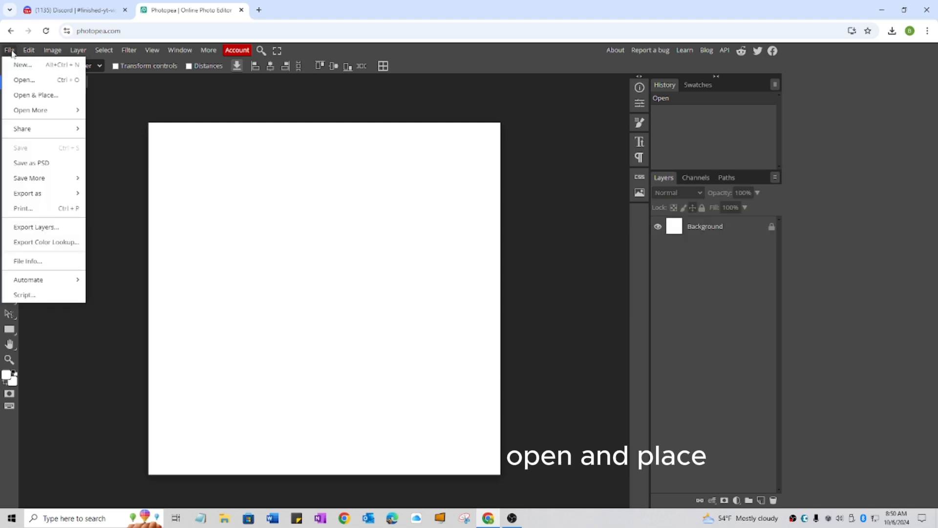
left_click(11, 95)
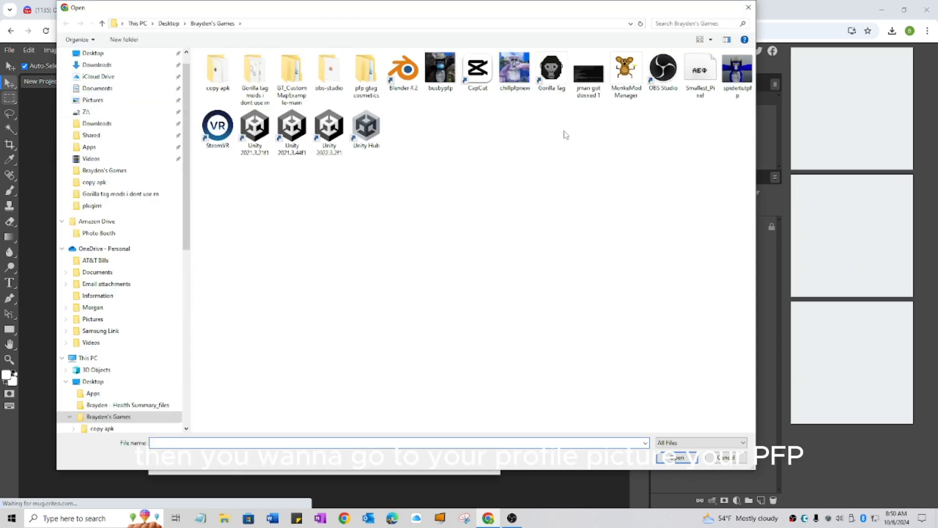
double_click(746, 94)
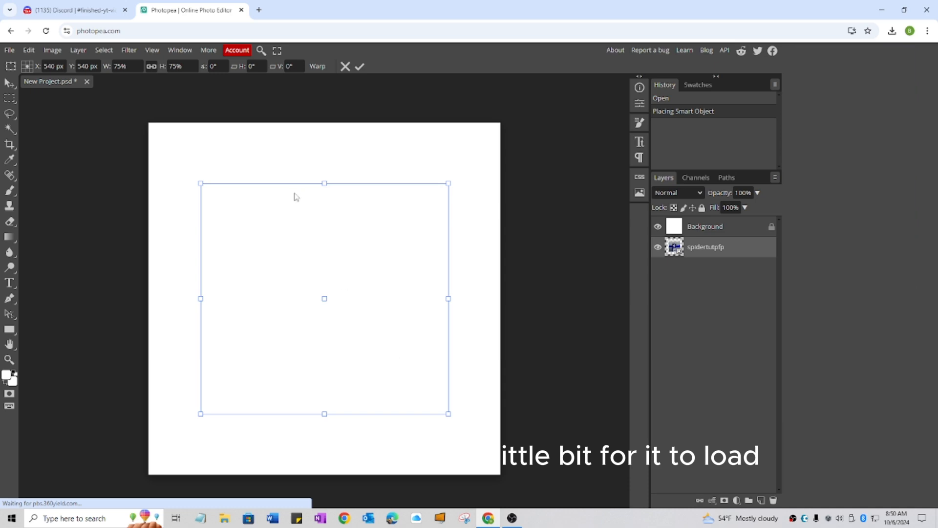
left_click_drag(323, 183, 307, 127)
- Move the Background layer below the spidertutpfp layer and unlock the Background layer
mouse_move(705, 227)
left_mouse_down()
mouse_move(733, 275)
mouse_move(697, 216)
mouse_move(706, 225)
left_mouse_up()
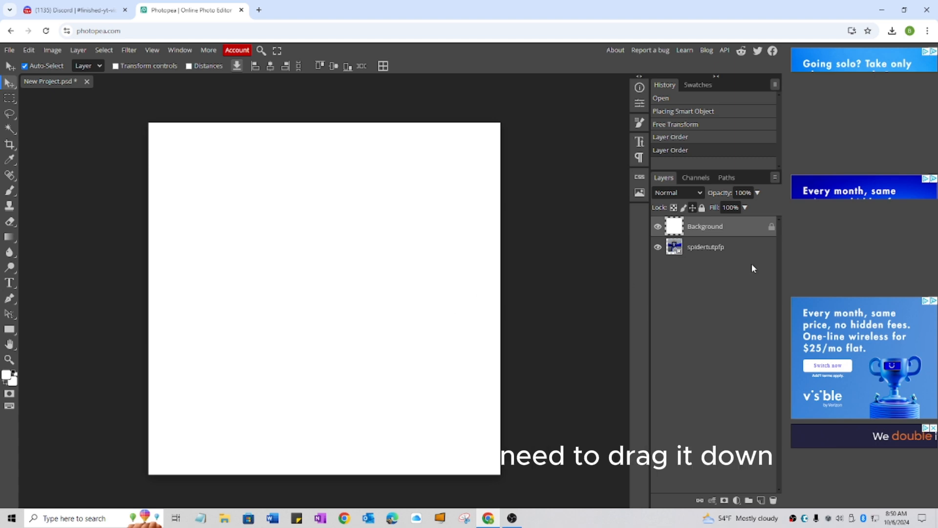
left_click_drag(693, 226, 711, 285)
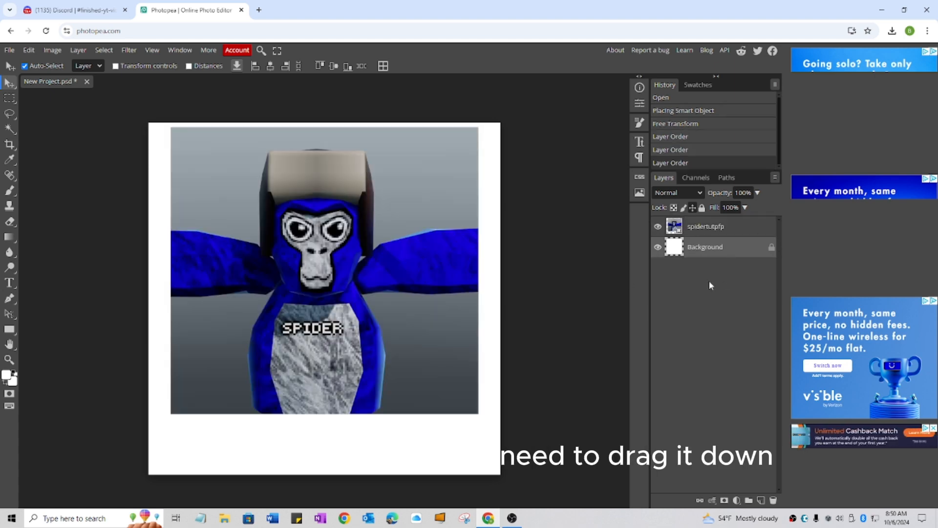
left_click(693, 208)
left_click(698, 226)
left_click(705, 247)
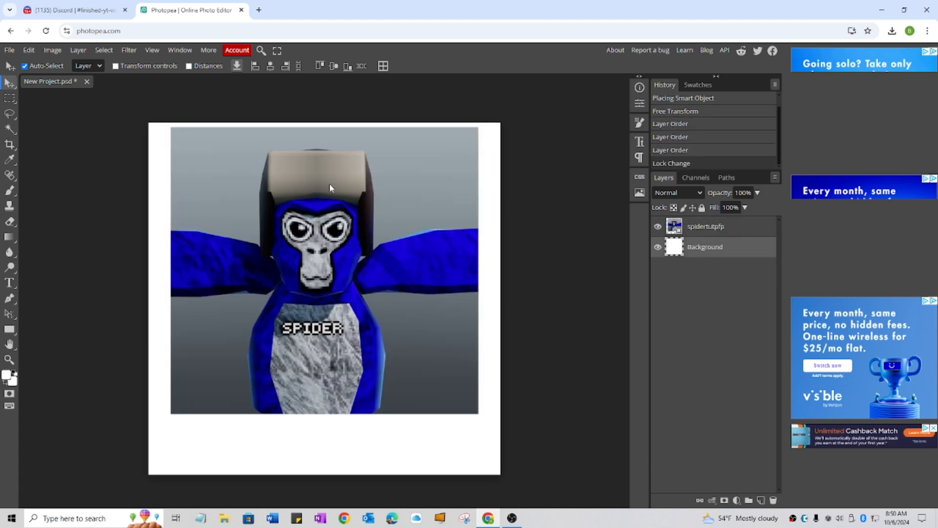
- Delete the spidertutpfp layer
right_click(329, 183)
right_click(703, 227)
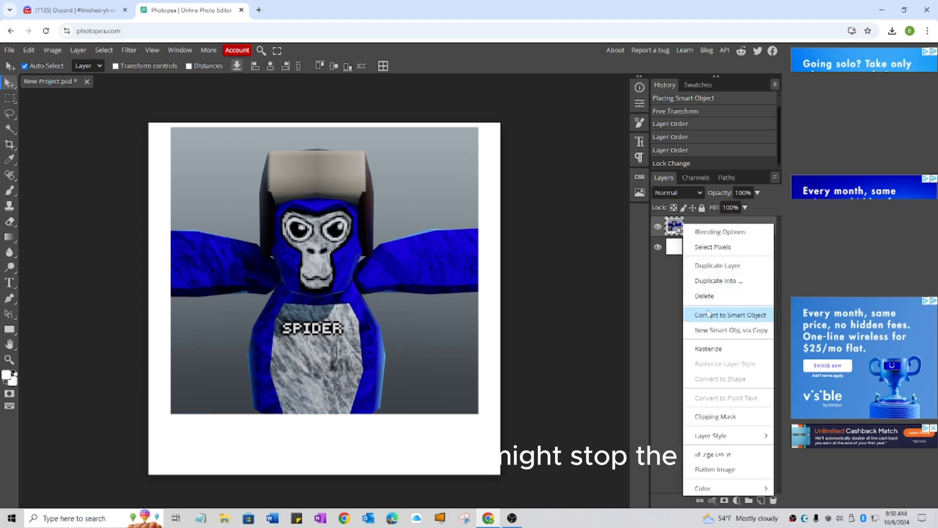
left_click(700, 296)
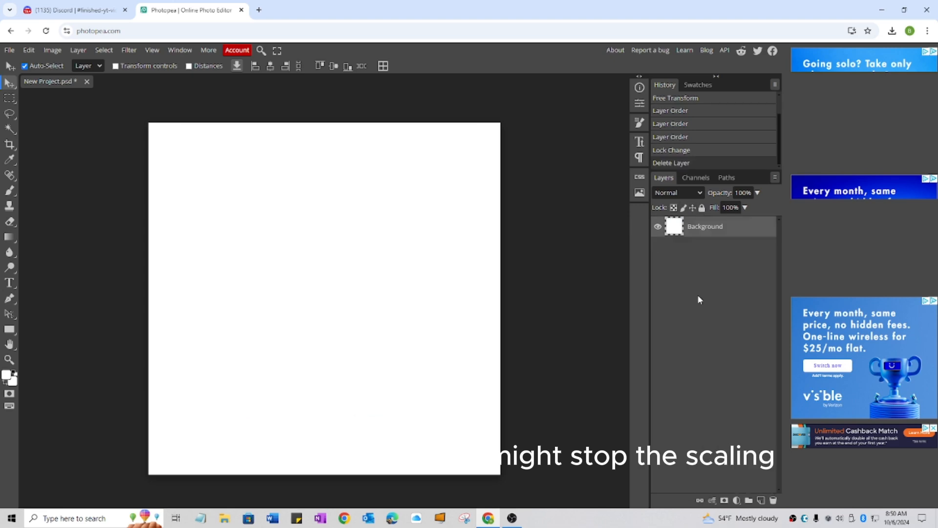
- Place the spidertutpfp image above the Background, scale it to about 114% to fill the canvas and shift it to X 580 px
left_click(11, 51)
left_click(28, 93)
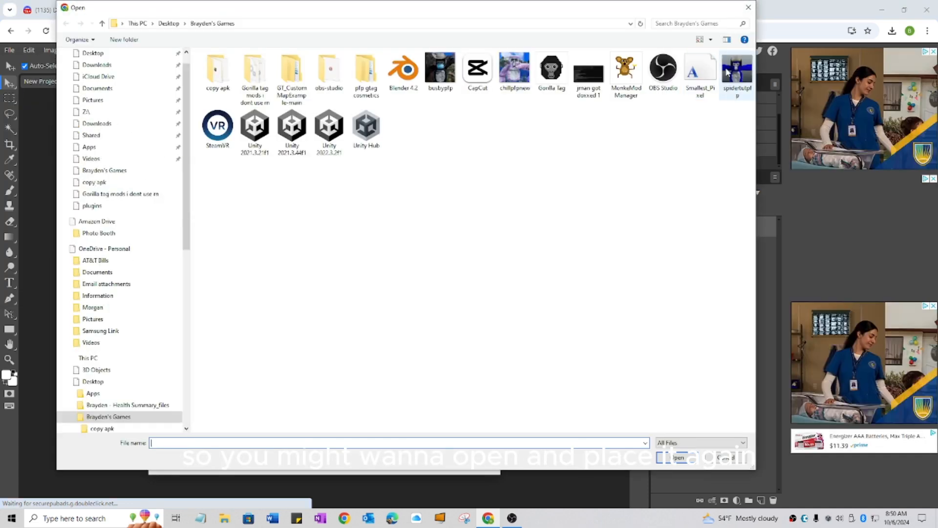
double_click(726, 69)
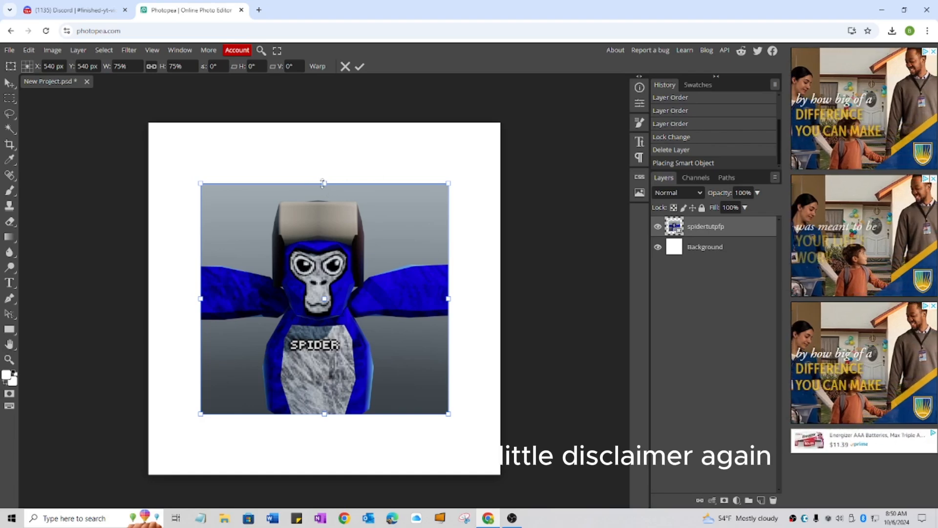
left_click_drag(322, 183, 325, 122)
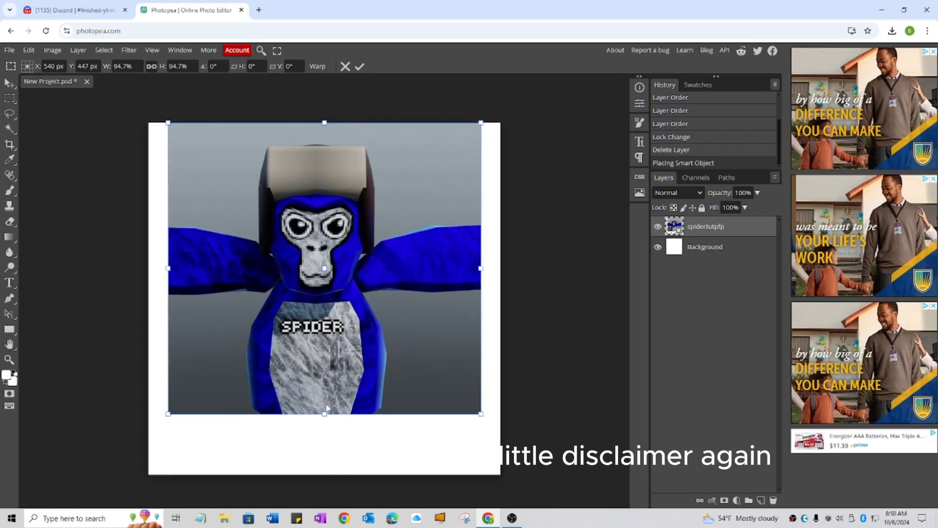
left_click_drag(325, 414, 327, 471)
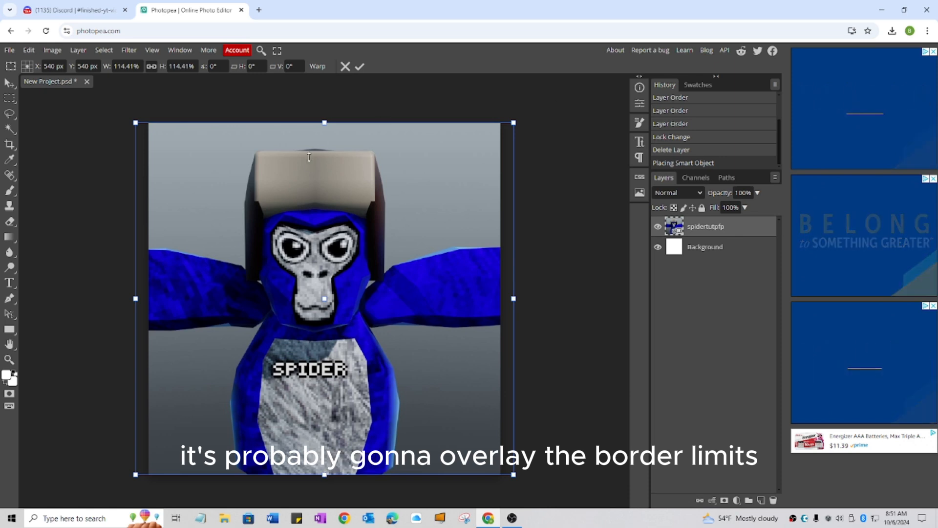
mouse_move(393, 258)
left_mouse_down()
mouse_move(412, 254)
mouse_move(384, 260)
mouse_move(396, 263)
left_mouse_up()
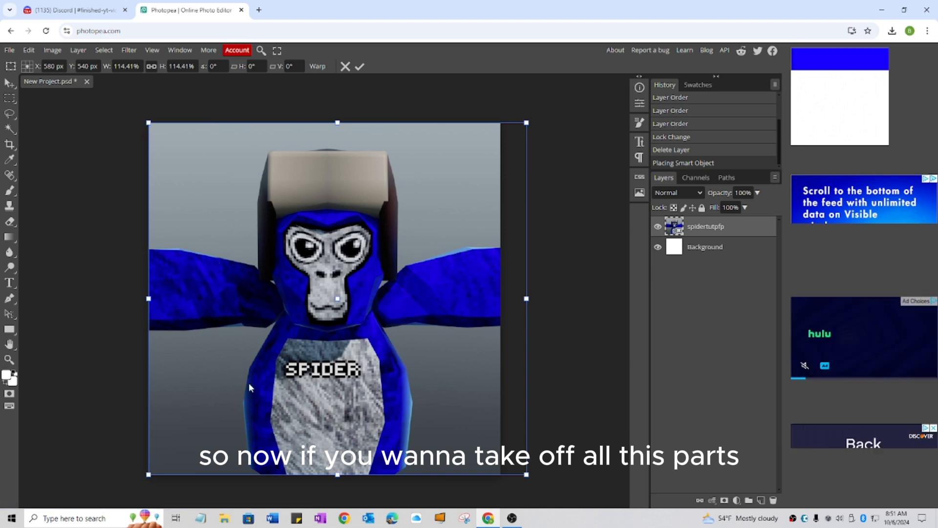
- Select the grey backdrop above and around the gorilla's hat with the Magic Wand, rasterize the layer, clear the area and deselect
left_click(9, 129)
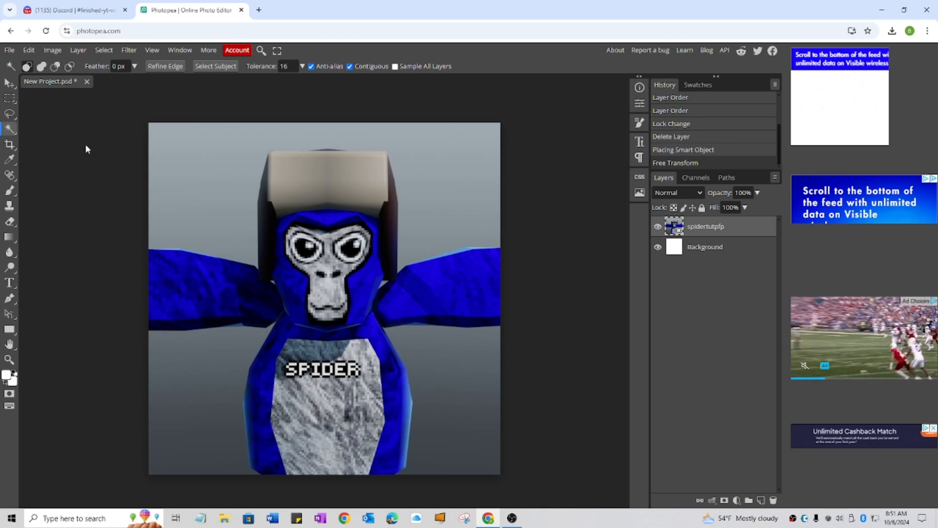
left_click(172, 142)
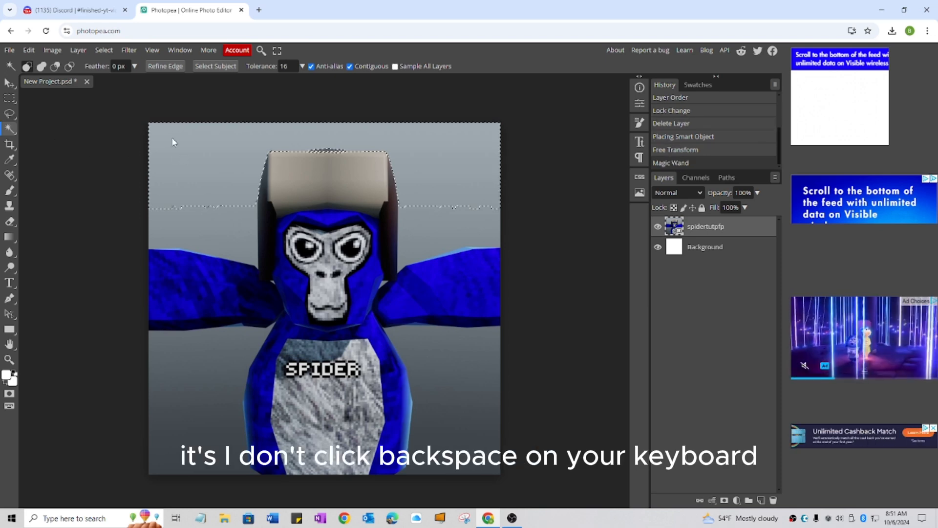
key("BackSpace")
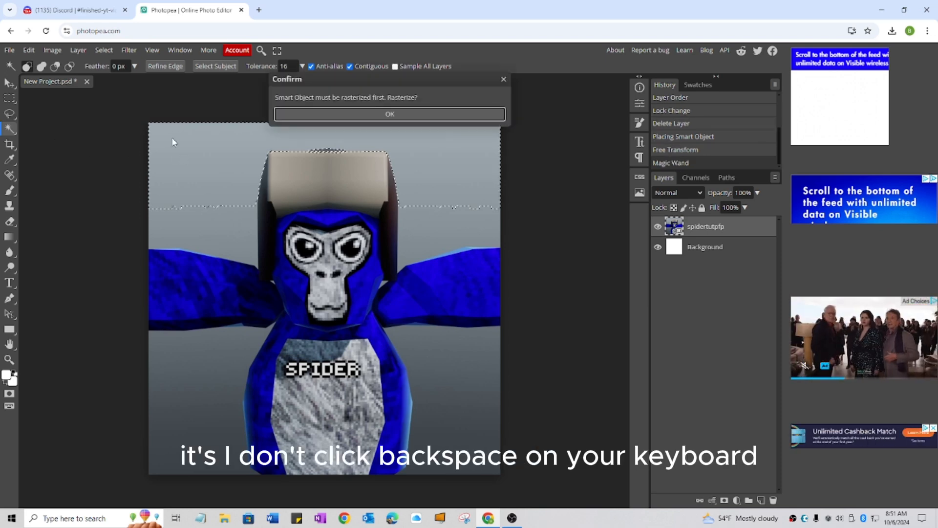
left_click(398, 118)
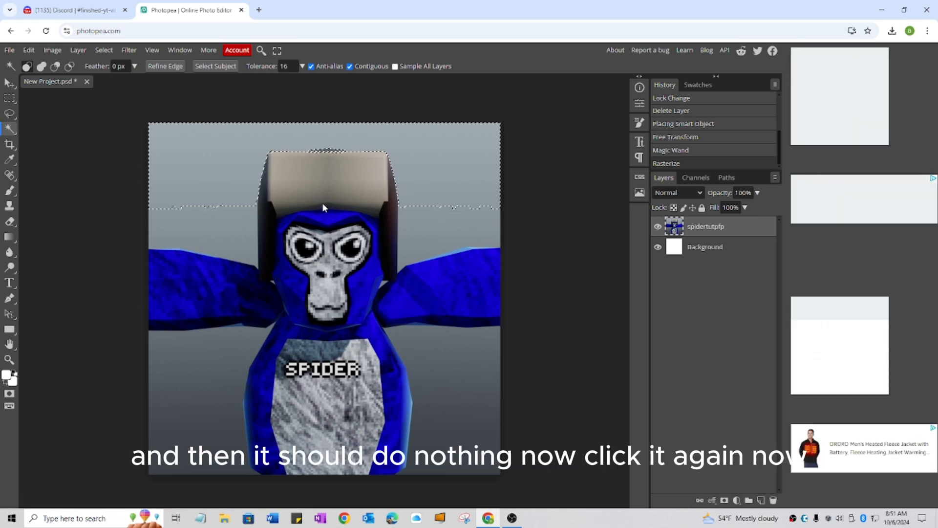
key("Delete")
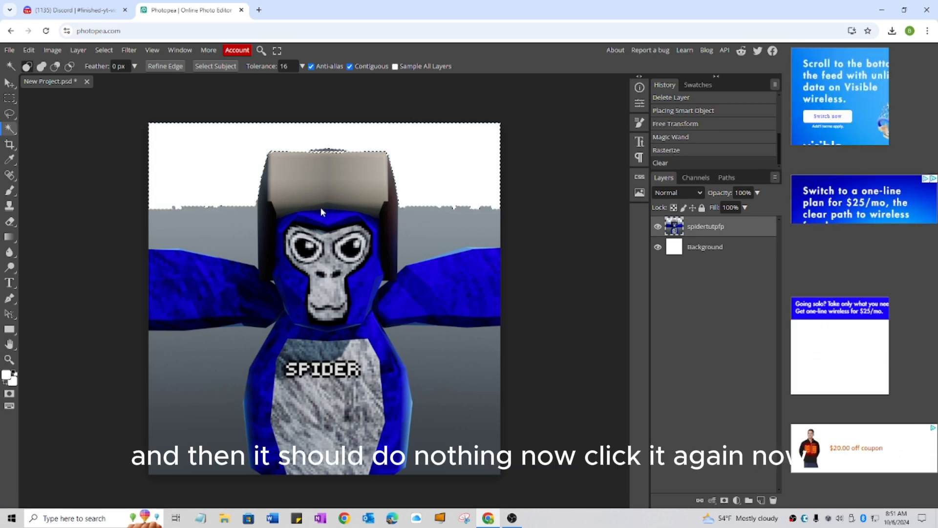
key("ctrl+d")
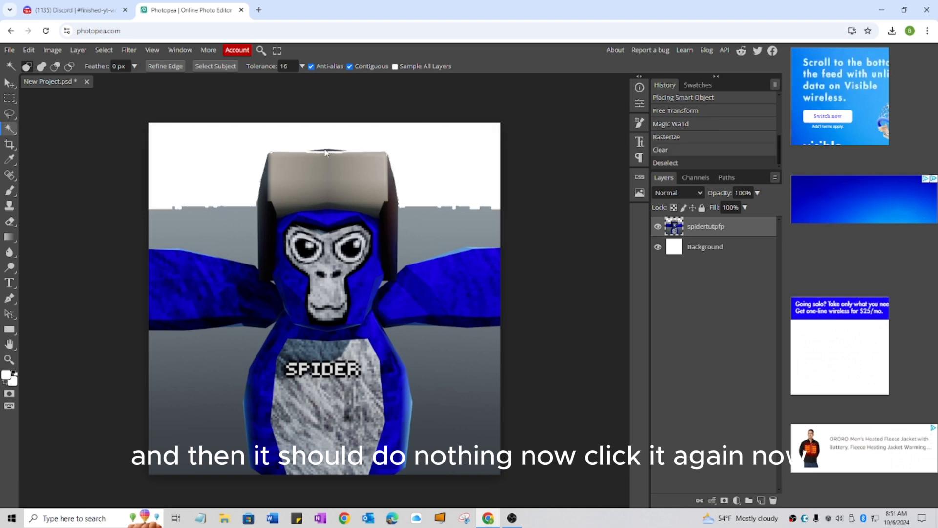
- Select the thin dark remnant along the top edge of the hat with the Magic Wand and clear it
left_click(340, 154)
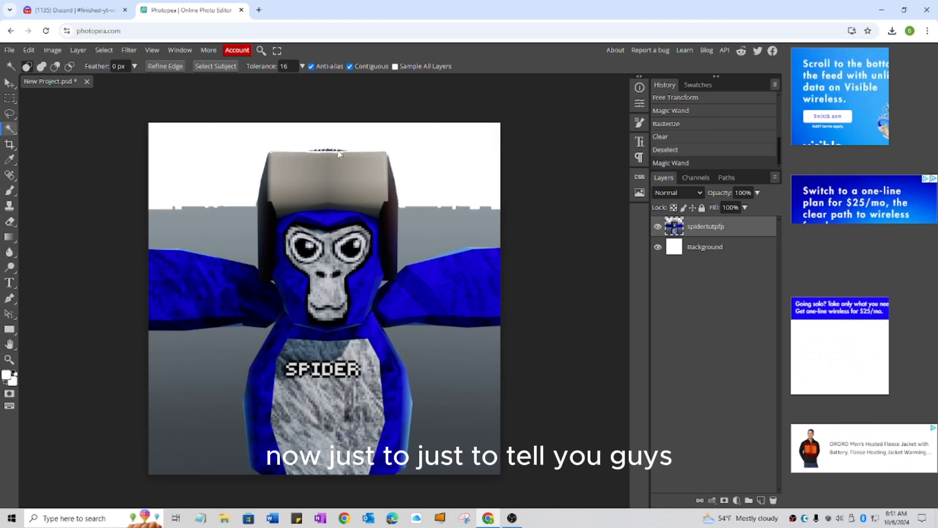
left_click(338, 151)
left_click(339, 151)
left_click(337, 147)
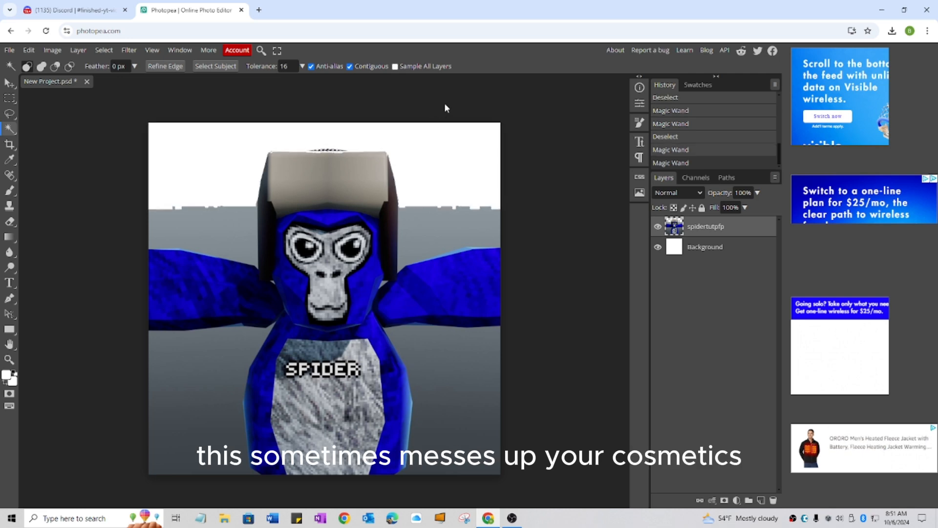
key("Delete")
key("Delete")
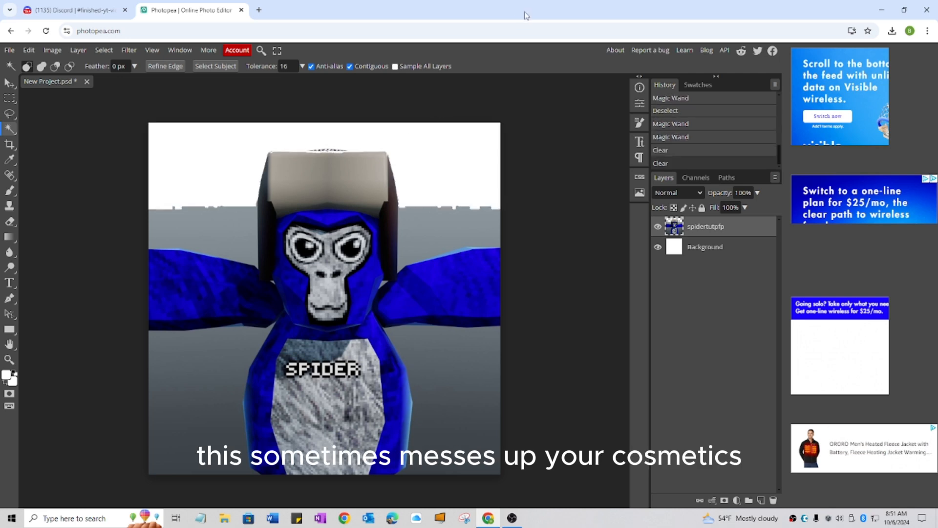
- Clear the grey backdrop areas above and below the arm on the image's right side using Magic Wand selections
left_click(470, 159)
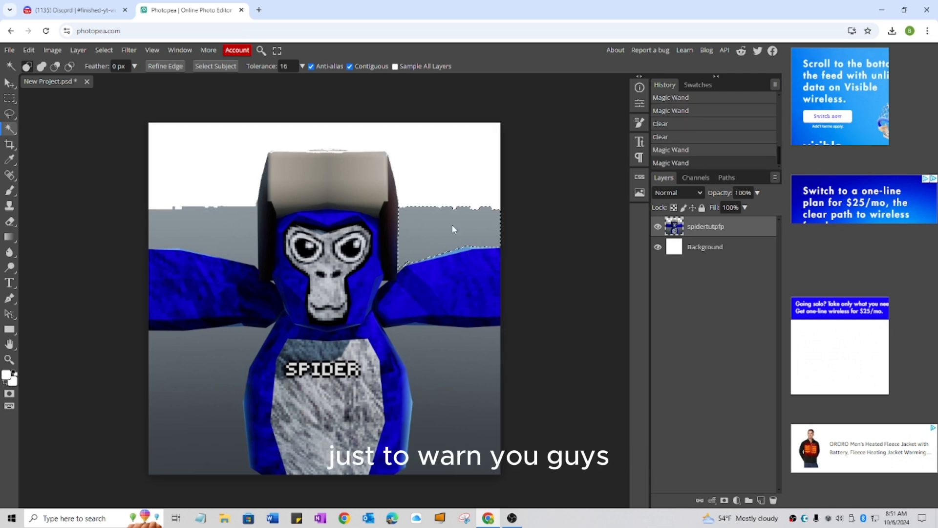
key("Delete")
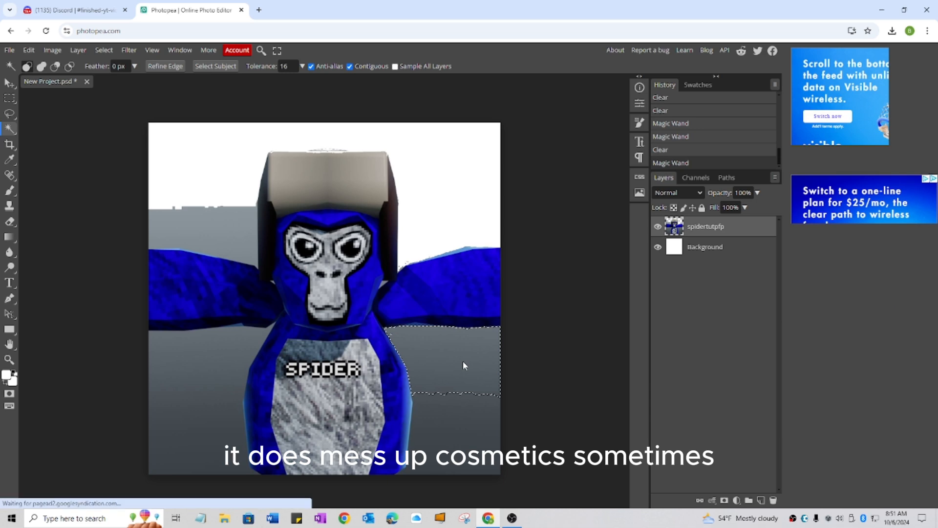
key("Delete")
left_click(463, 414)
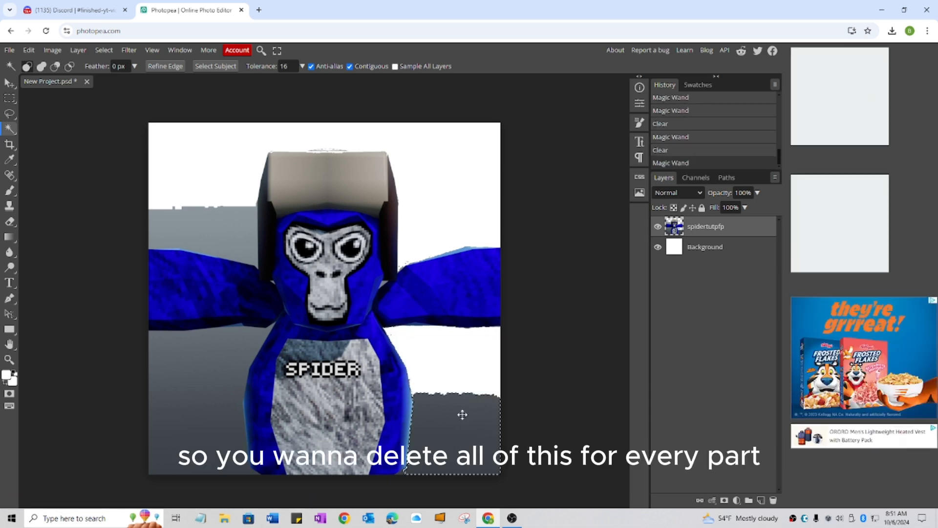
left_click(401, 473)
key("Delete")
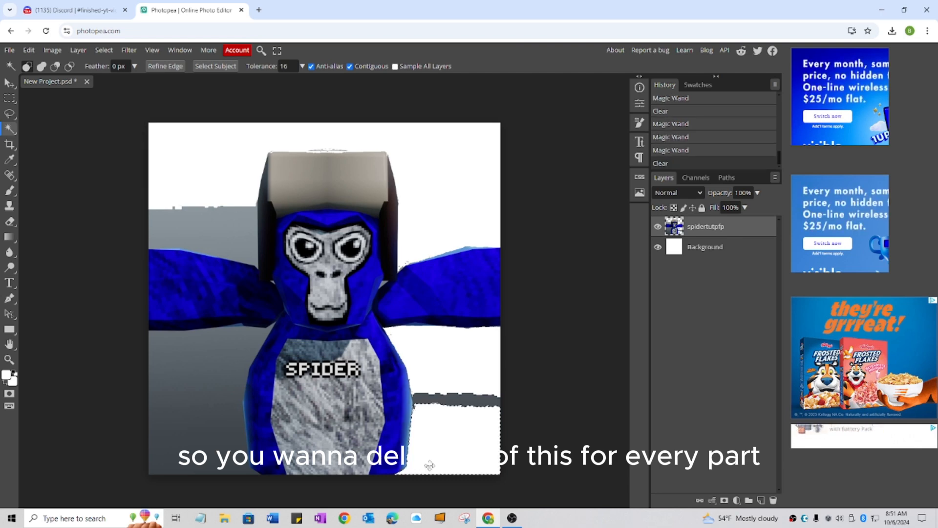
key("Delete")
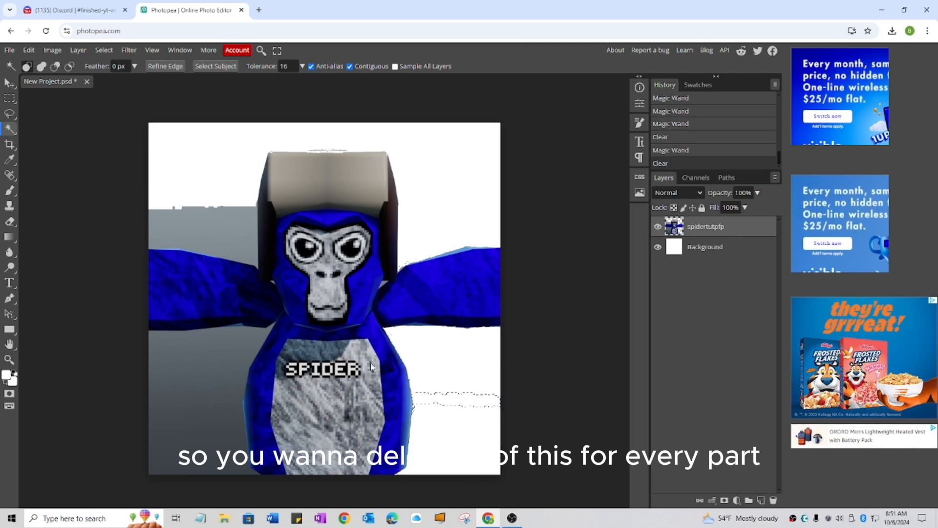
- Clear the remaining grey backdrop below and above the arm on the image's left side with the Magic Wand, then deselect
left_click(233, 420)
key("Delete")
left_click(210, 340)
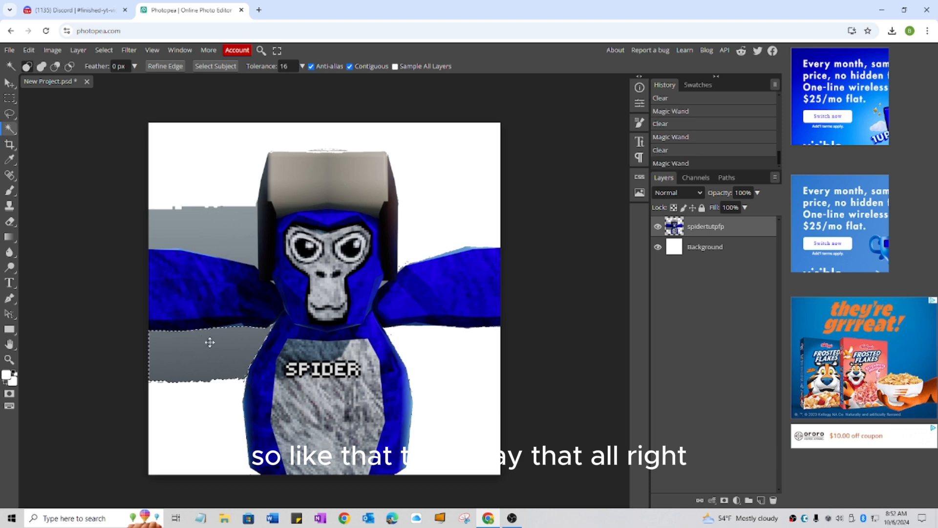
key("Delete")
left_click(237, 327)
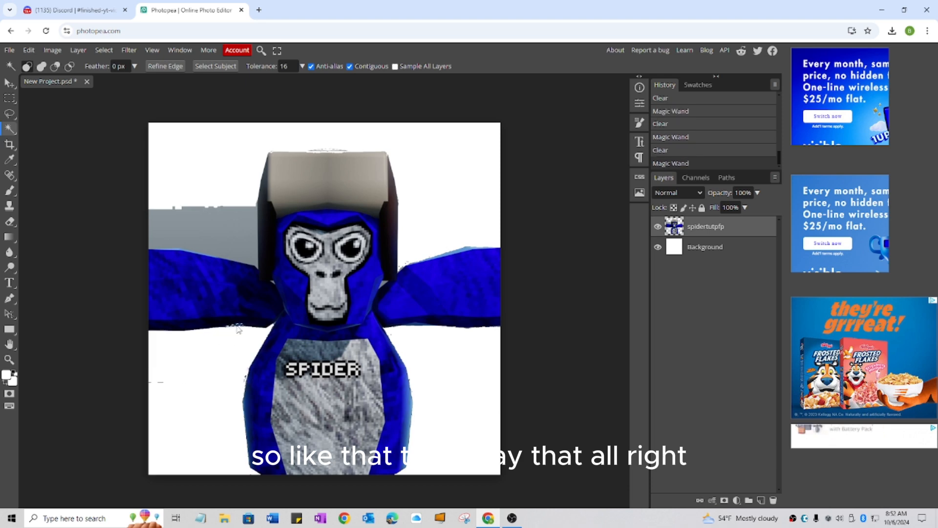
key("Delete")
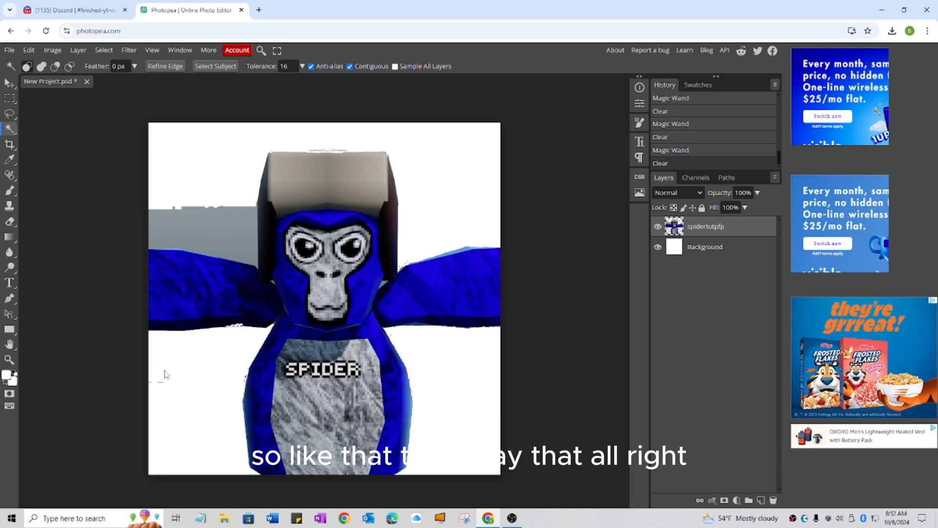
left_click(181, 238)
key("Delete")
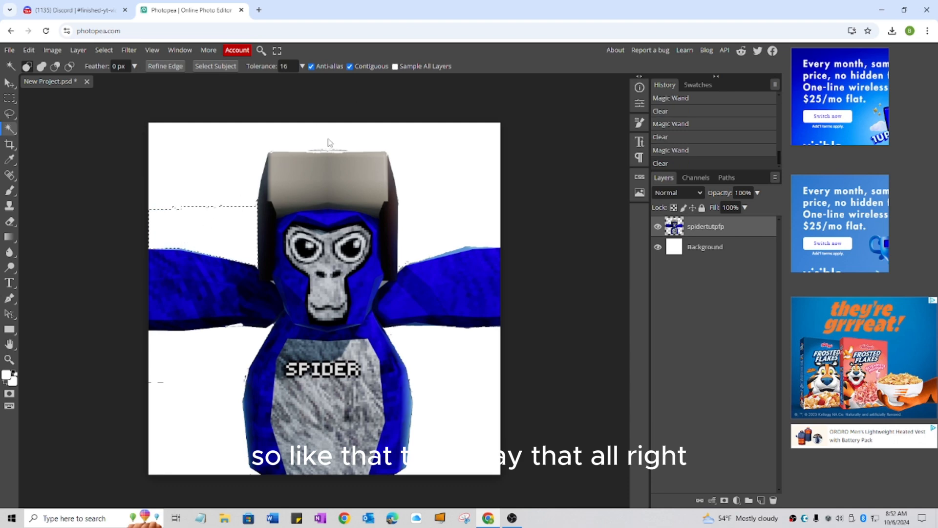
left_click(334, 150)
key("ctrl+d")
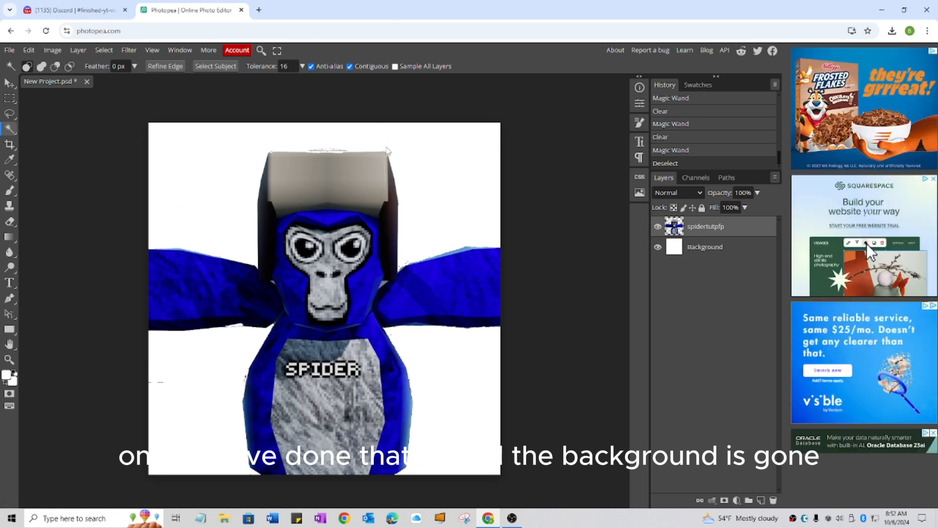
- Search Google for gtag forest in a new browser tab and show the image results
left_click(259, 10)
left_click(460, 198)
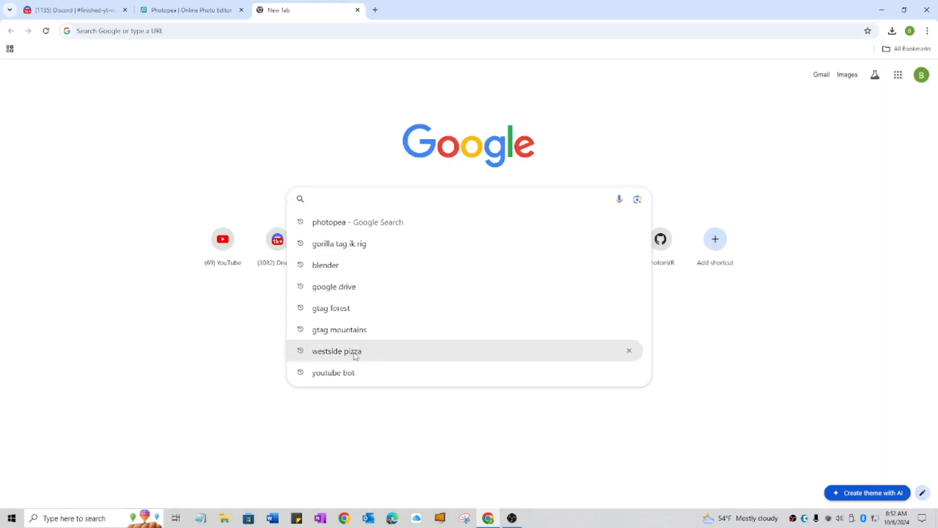
left_click(351, 315)
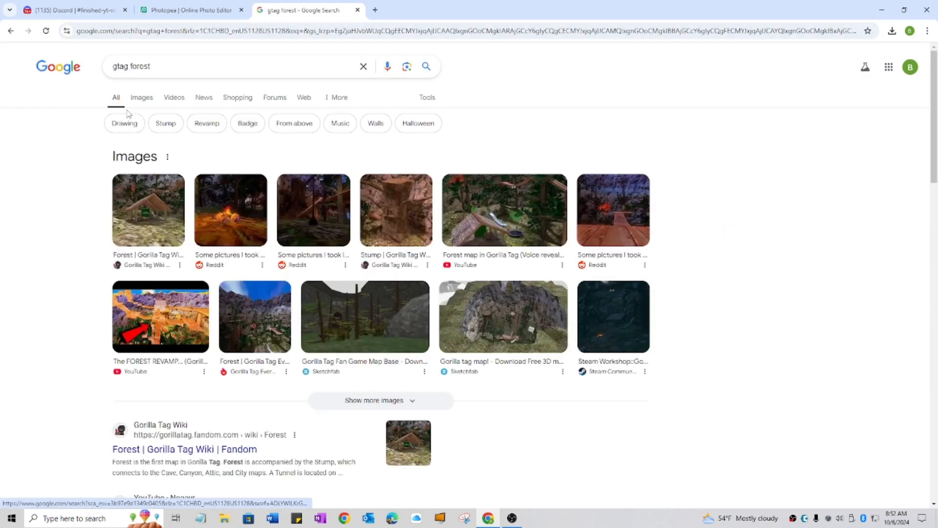
left_click(141, 97)
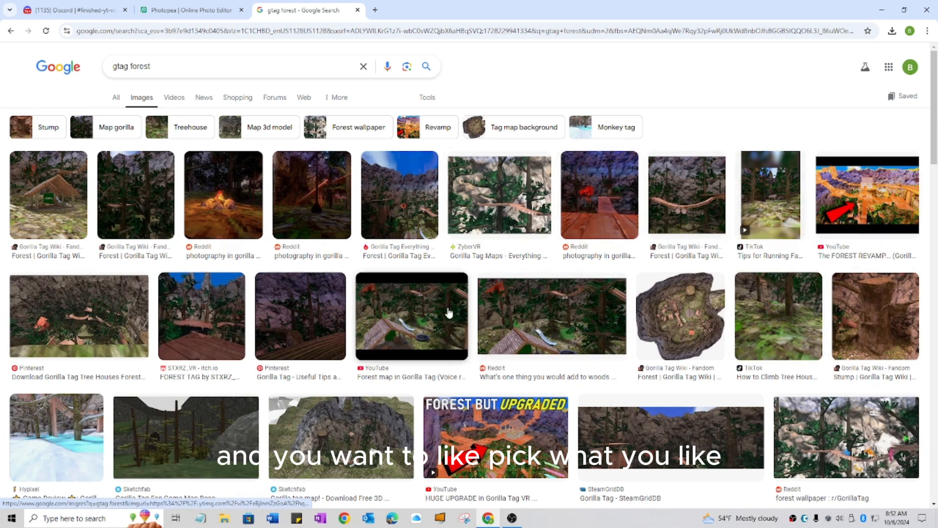
- Save the Pinterest tree-houses forest image from the search results with the file type All Files and a .JPEG extension added to its name
left_click(80, 333)
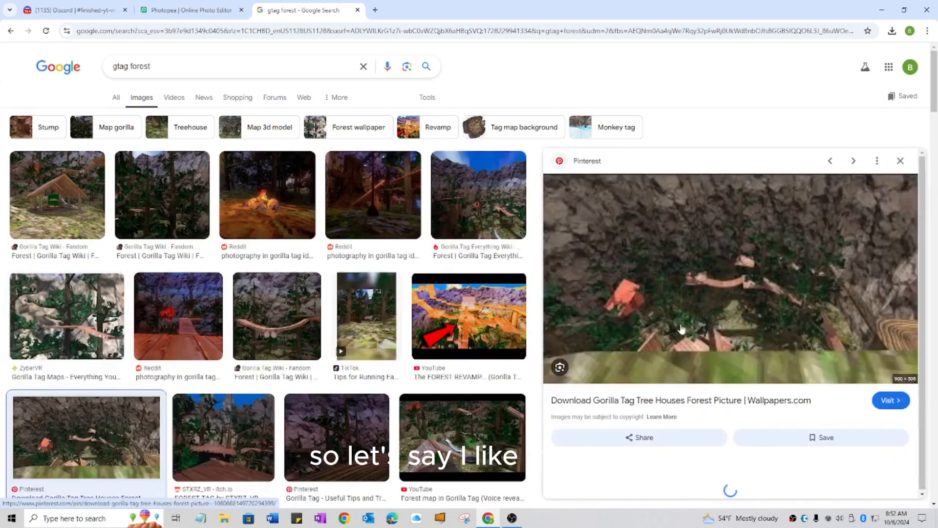
right_click(714, 252)
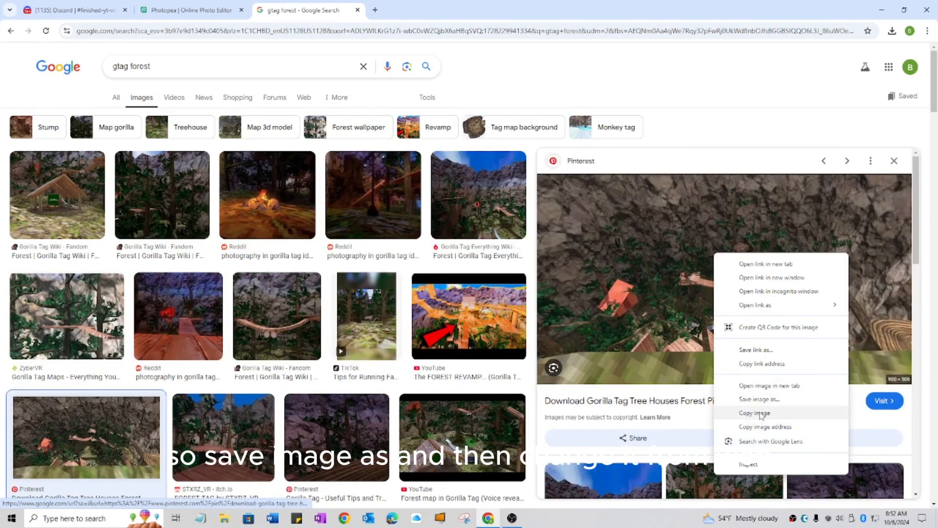
left_click(755, 400)
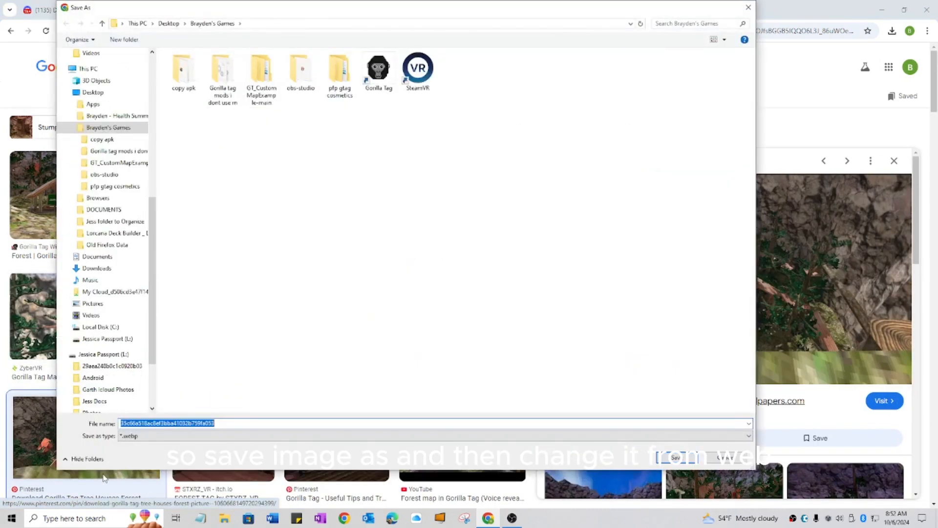
left_click(126, 436)
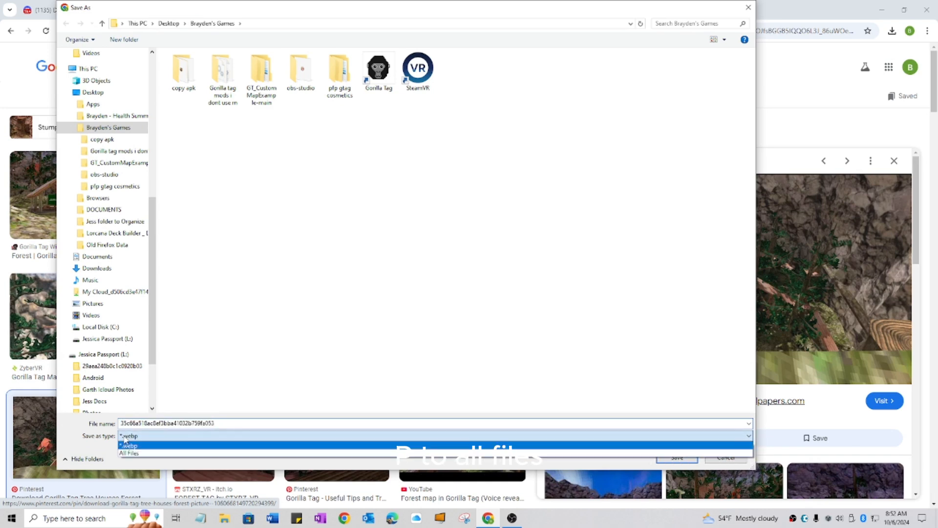
left_click(131, 453)
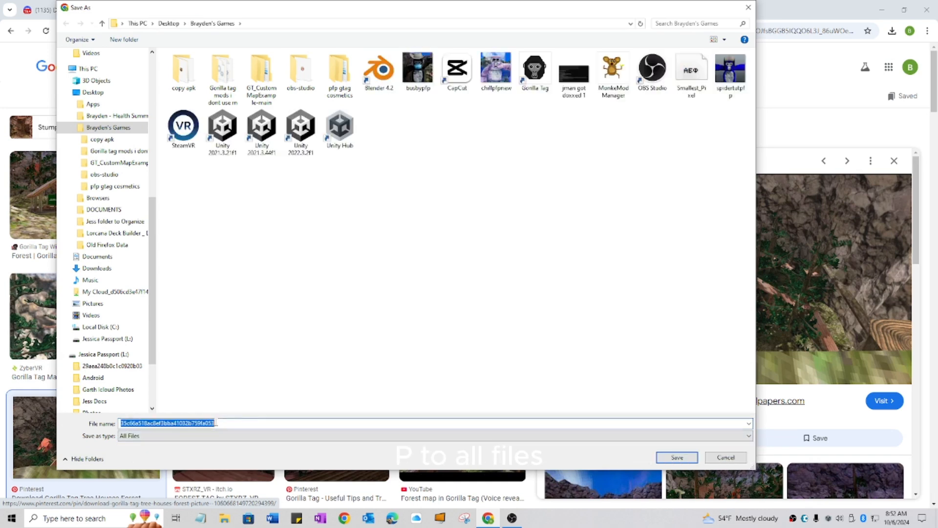
left_click(217, 422)
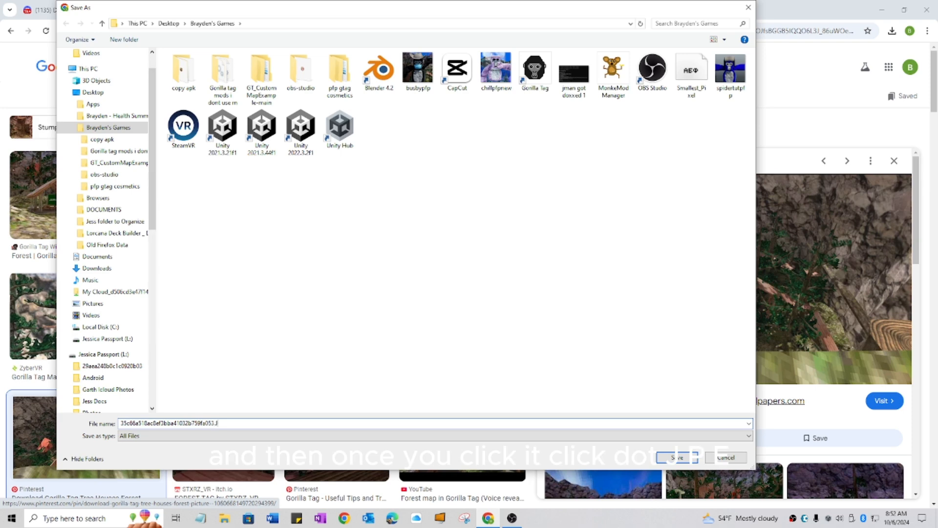
type("JPEG")
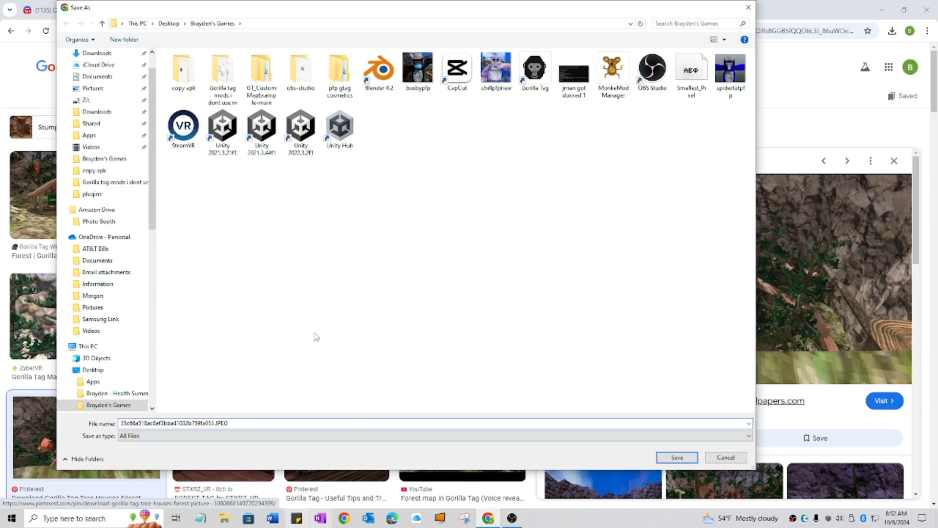
left_click(686, 462)
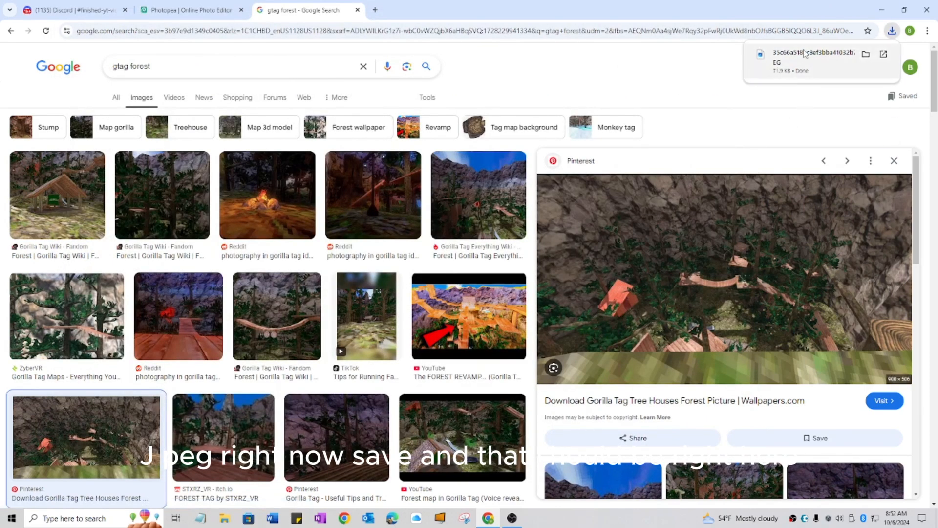
- Switch to Photopea and clear any active Magic Wand selection in the gorilla document
left_click(185, 10)
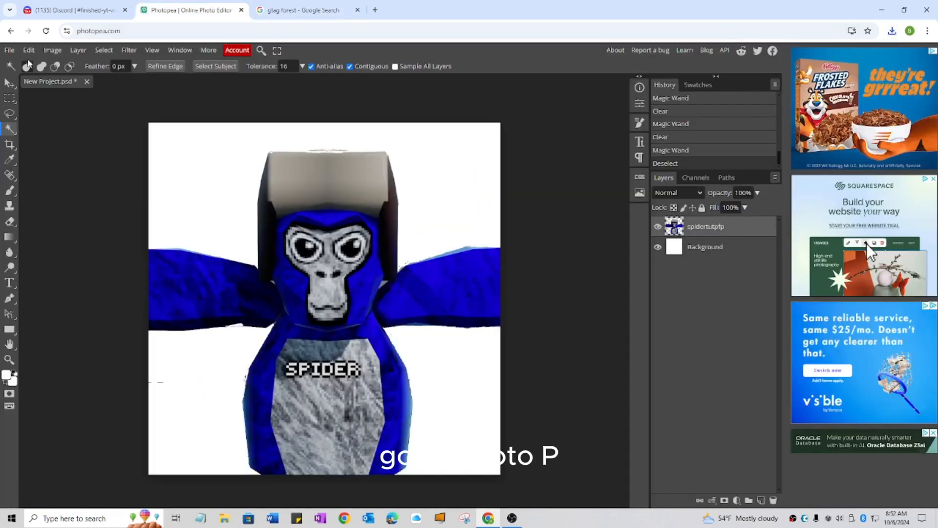
left_click(9, 50)
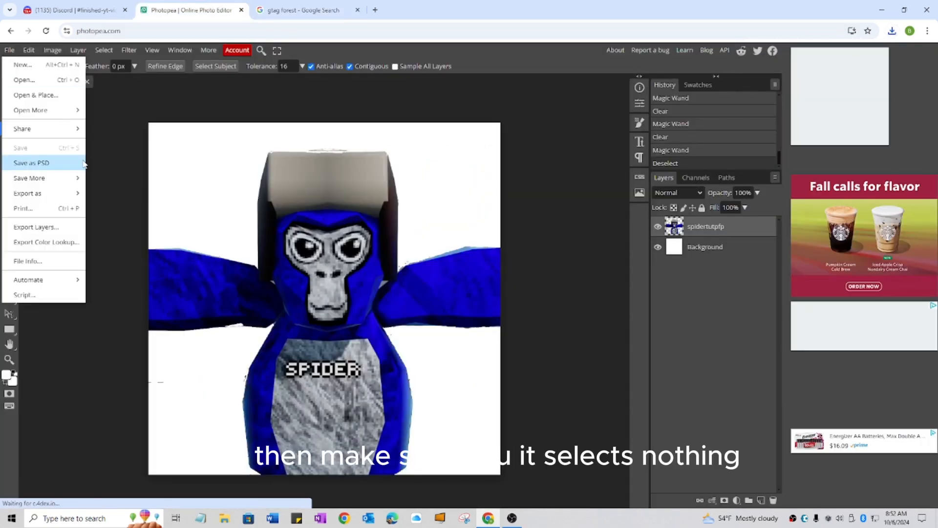
left_click(122, 155)
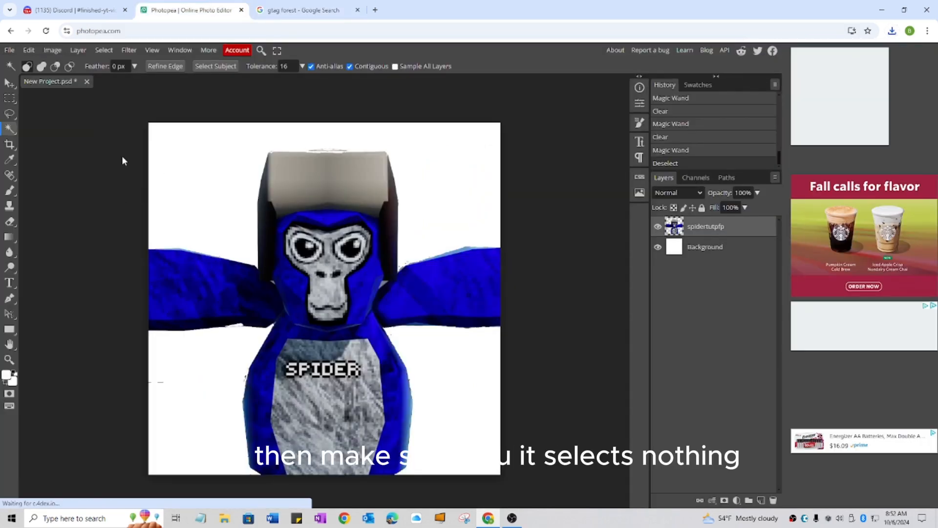
left_click(150, 473)
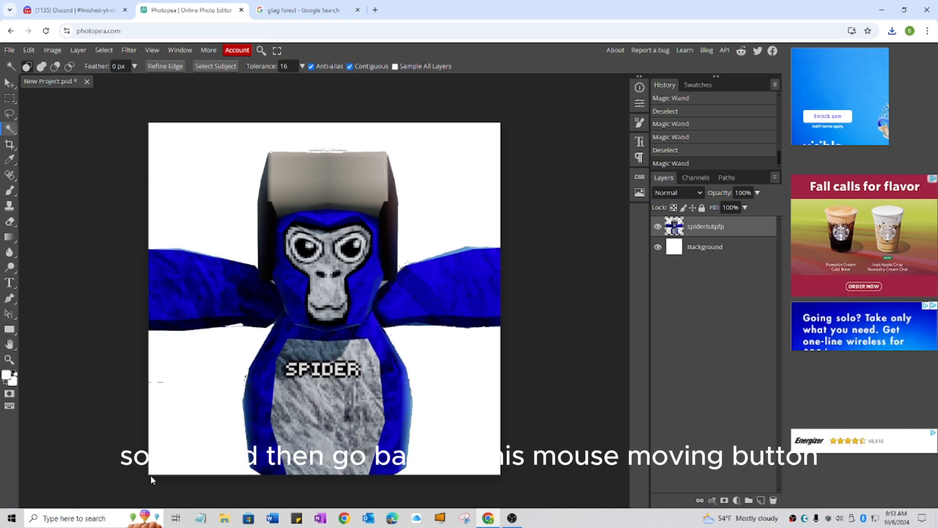
- Activate the Move tool and place the saved forest JPEG into the gorilla document with Open & Place
left_click(7, 83)
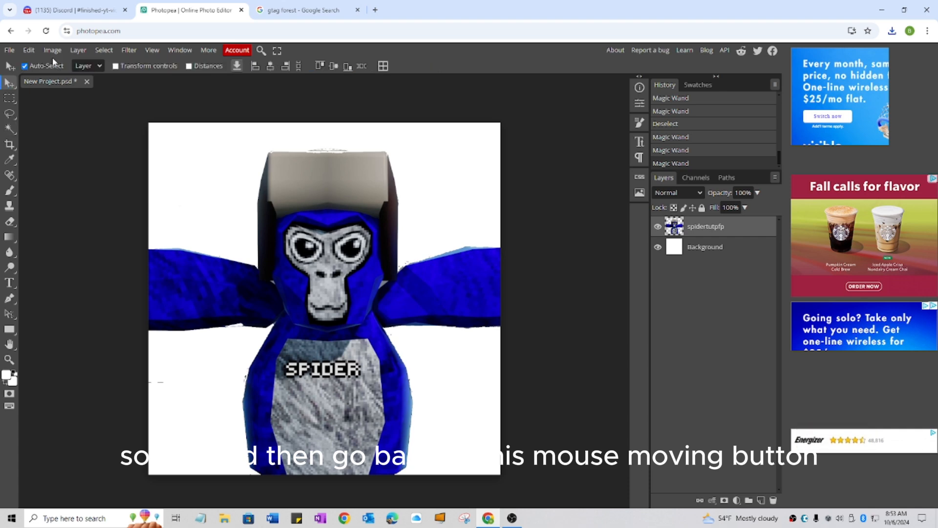
left_click(10, 50)
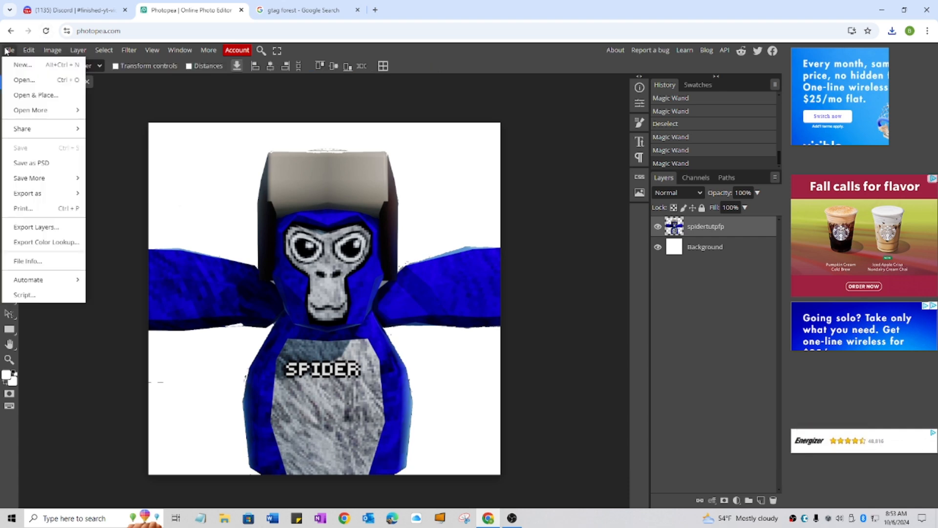
left_click(47, 94)
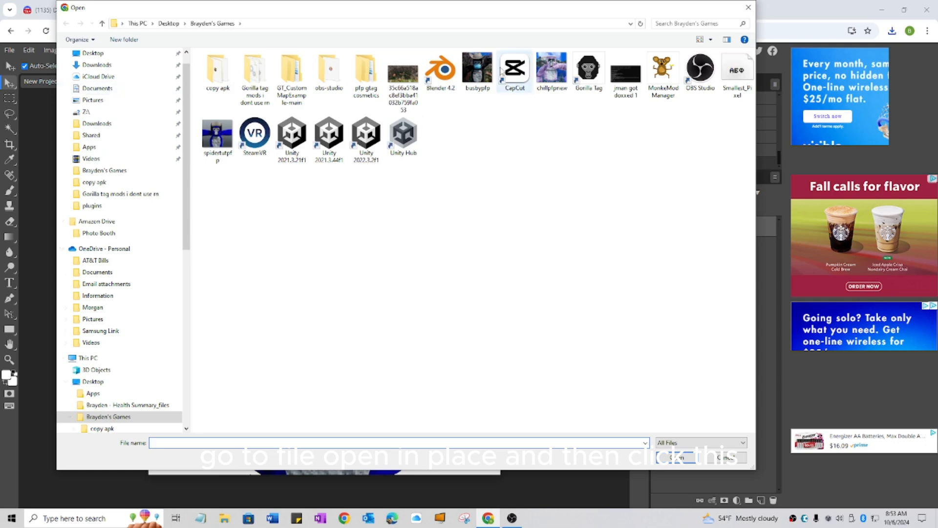
double_click(402, 74)
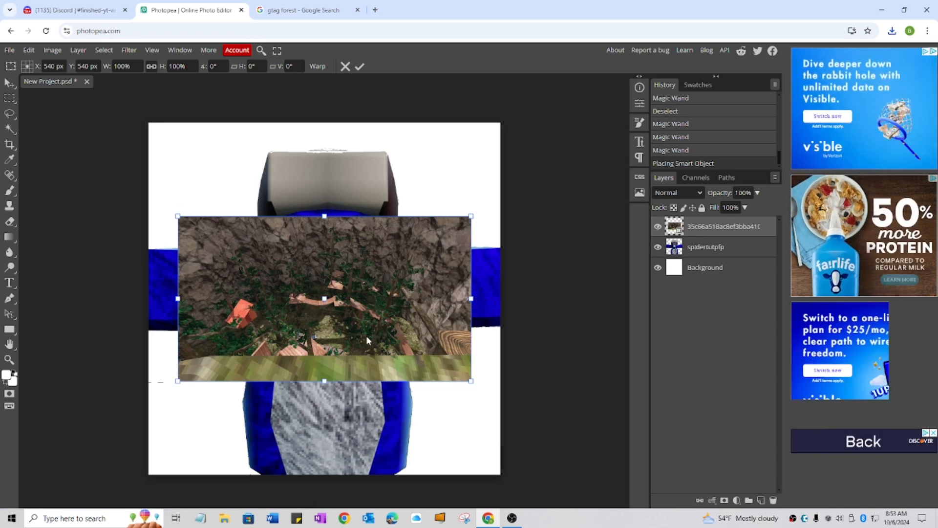
- Scale the placed forest image to about 221% and position it so that it covers the whole canvas
left_click_drag(472, 381, 577, 440)
left_click_drag(377, 440, 380, 526)
left_click_drag(376, 218, 386, 139)
left_click_drag(364, 199, 355, 182)
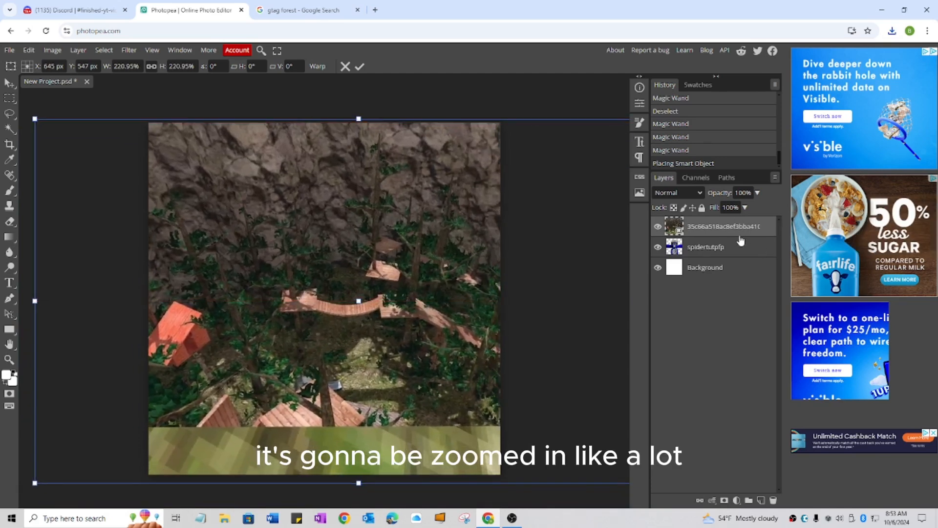
- Delete the white Background layer and move the forest image layer beneath the spidertutpfp layer
left_click(738, 269)
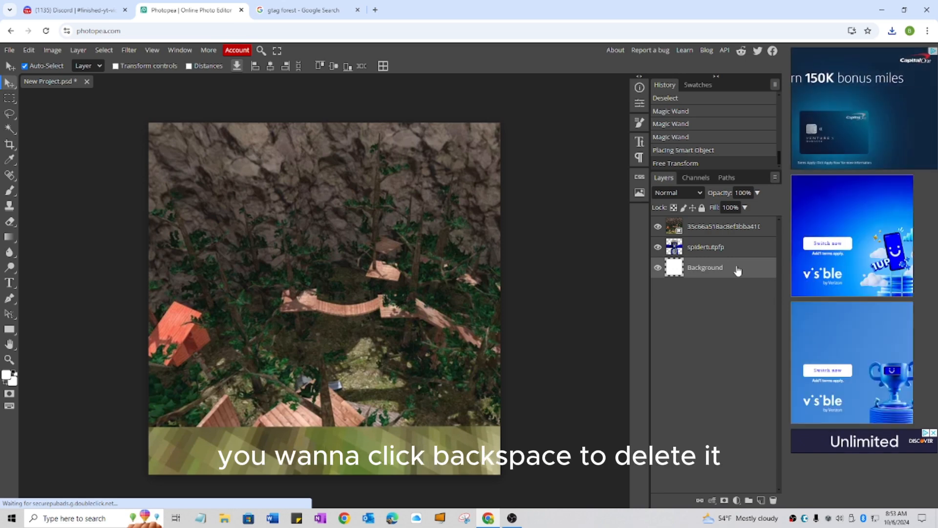
key("BackSpace")
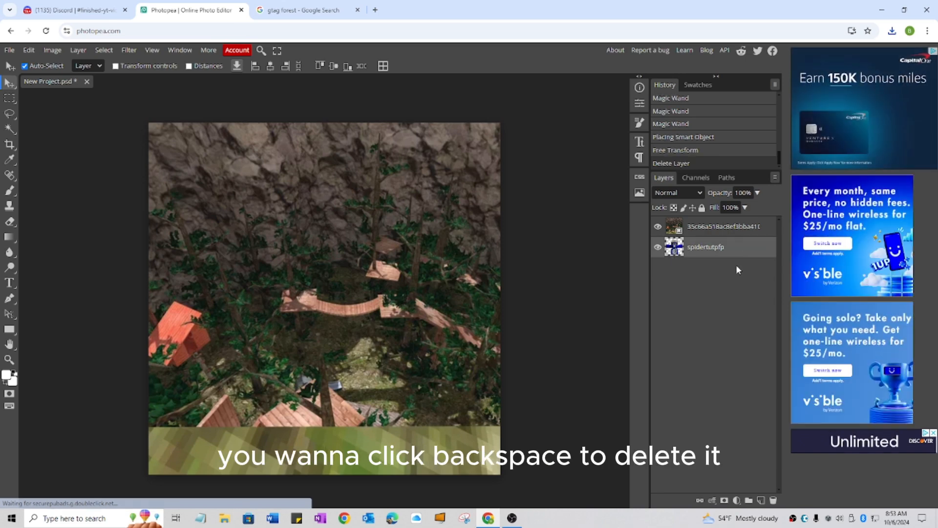
left_click(694, 232)
left_click_drag(693, 232, 724, 286)
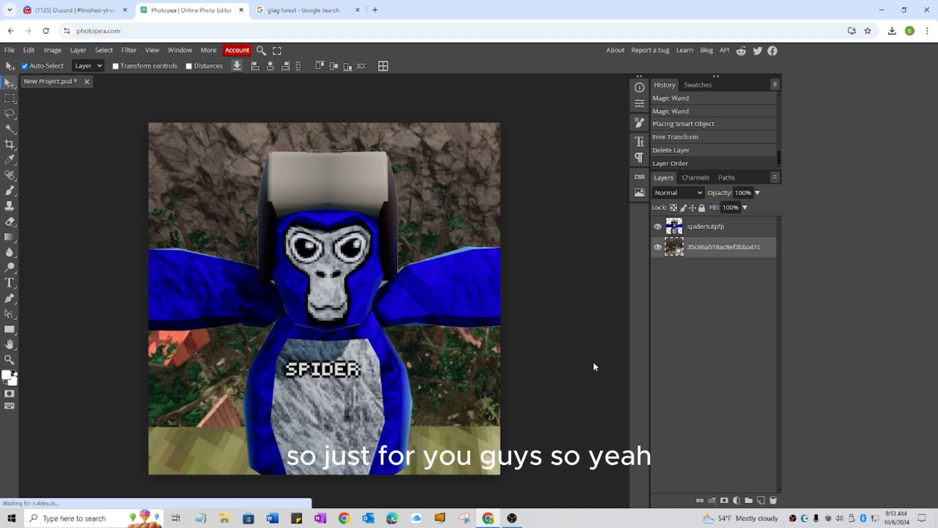
- Export the finished picture as a JPG named SPIDERTUTPFP2 at 1080 by 1080 px and 70% quality
left_click(9, 51)
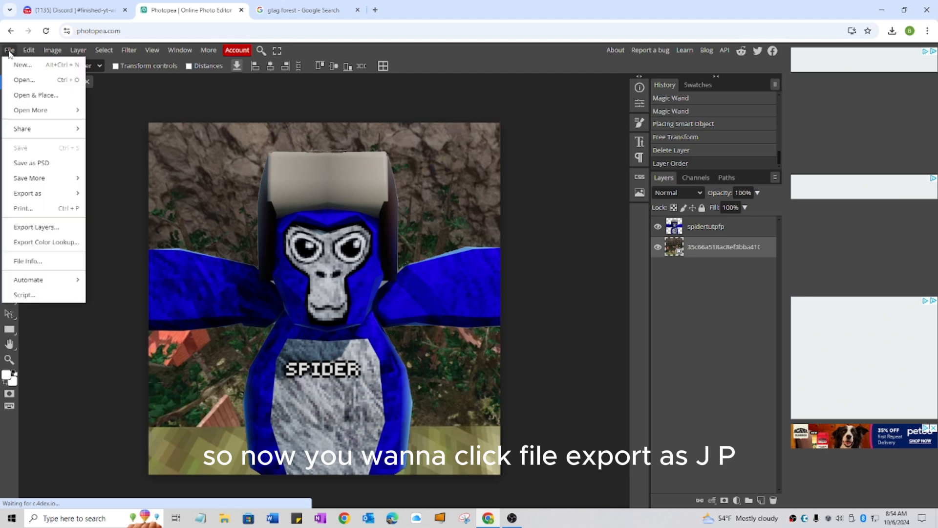
mouse_move(58, 193)
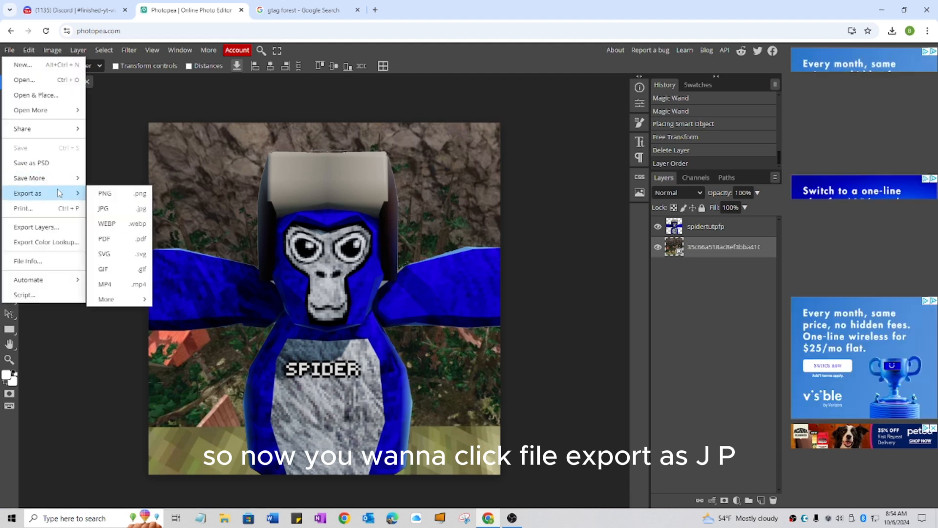
left_click(112, 214)
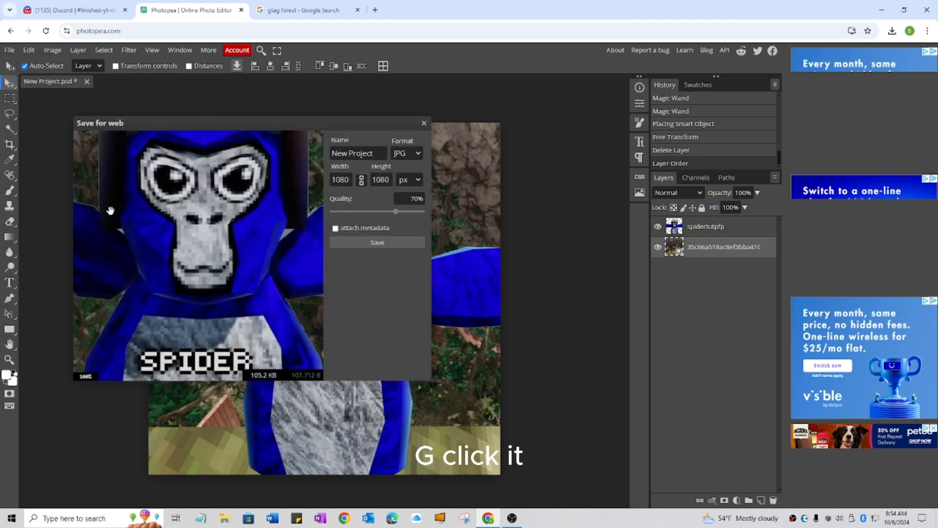
scroll(295, 270, "down", 2)
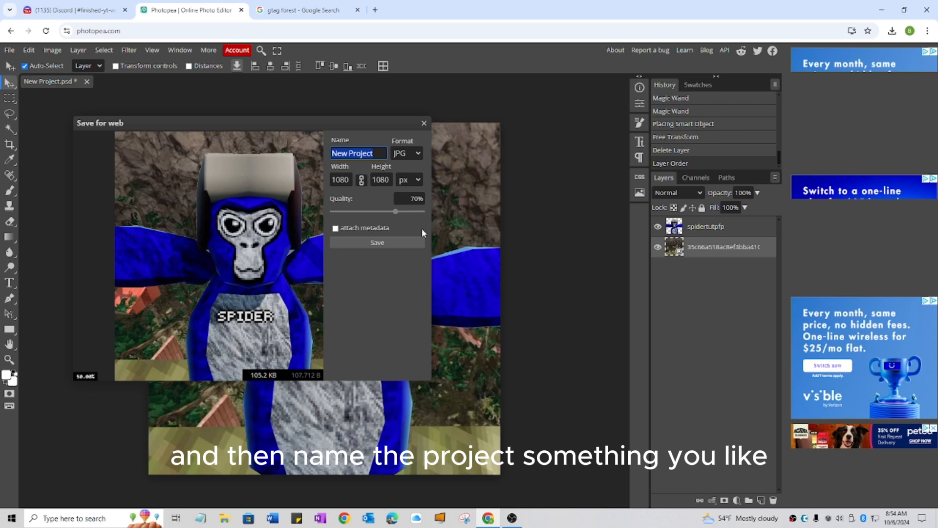
type("SPIDE")
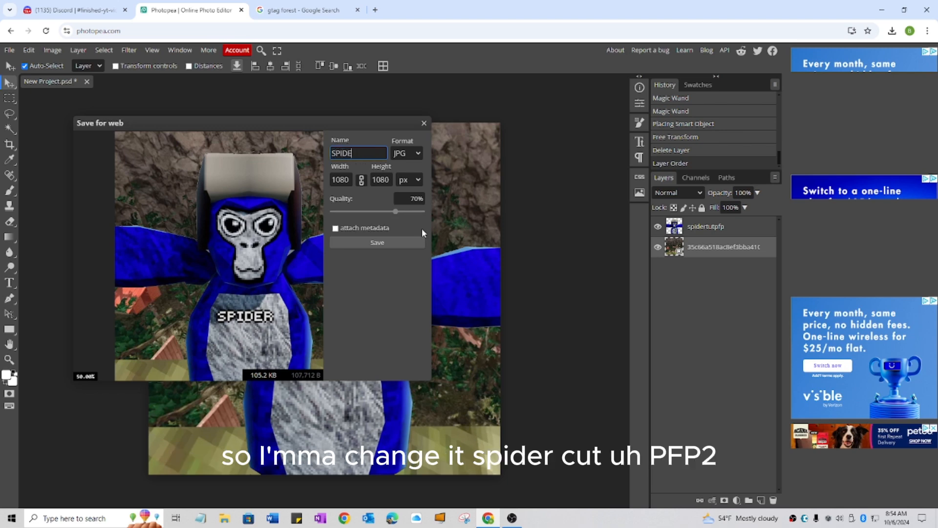
type("RTUTPFP2")
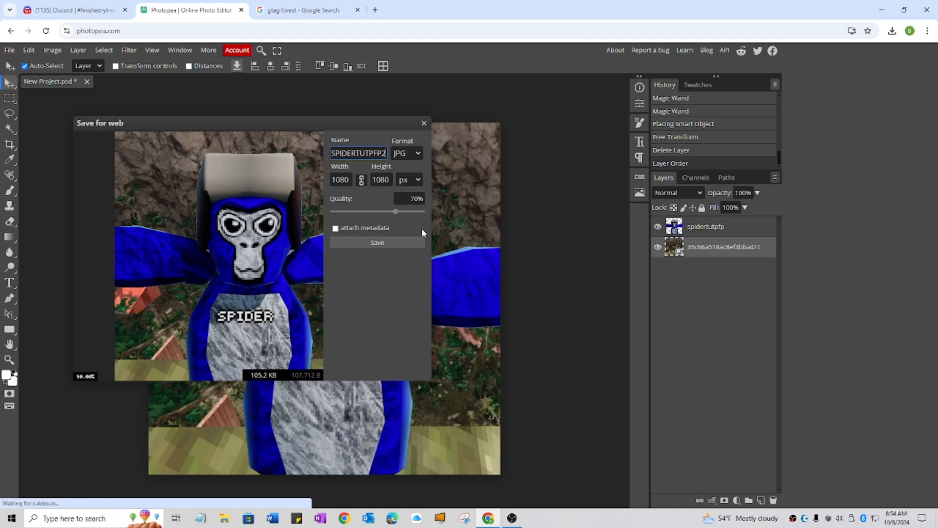
left_click(412, 245)
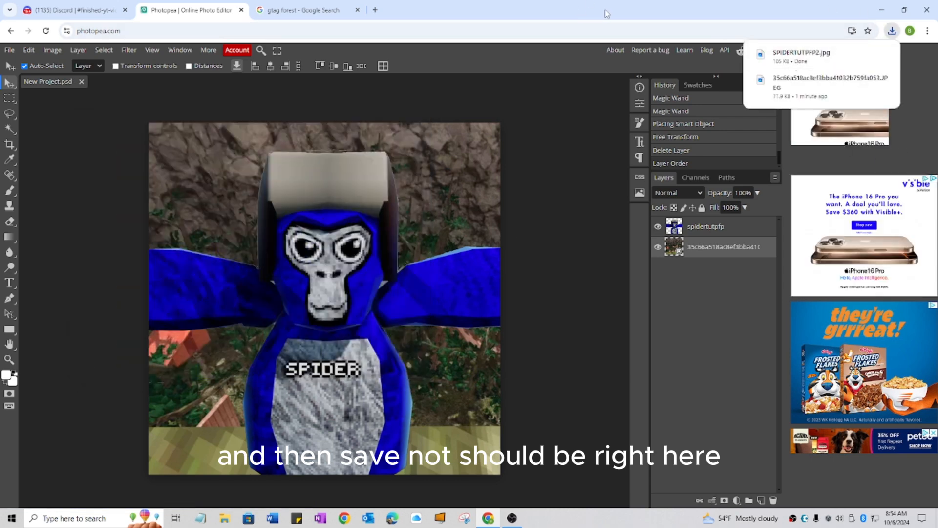
- Switch to the spam channel in Discord and discard the old clipboard image pasted into the message
left_click(82, 5)
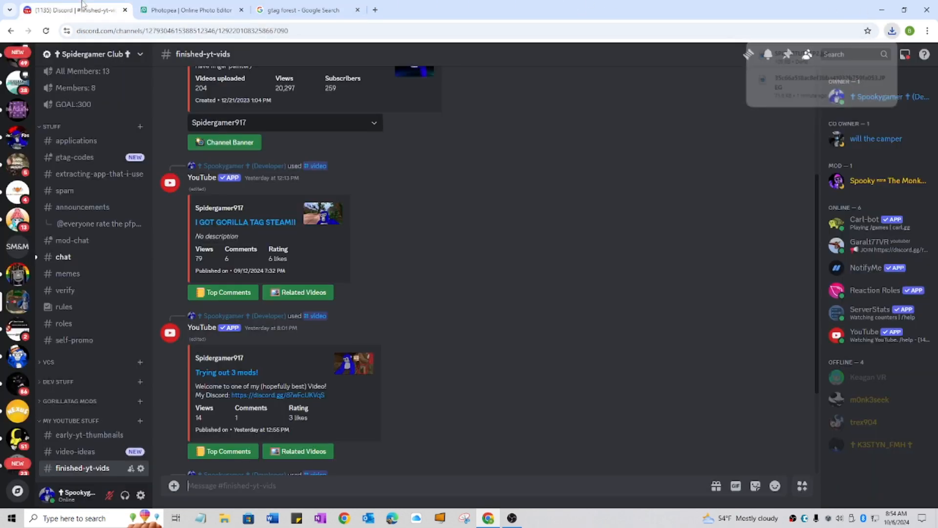
left_click(64, 190)
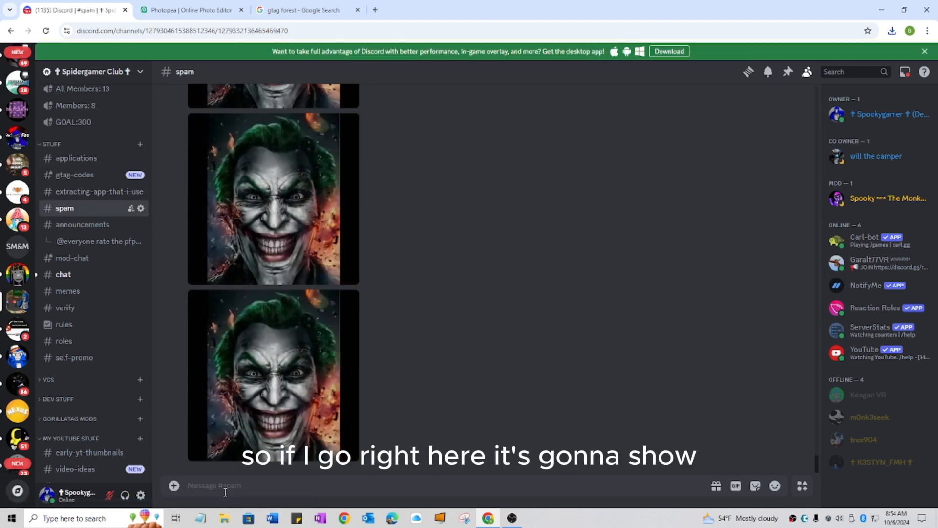
key("ctrl+v")
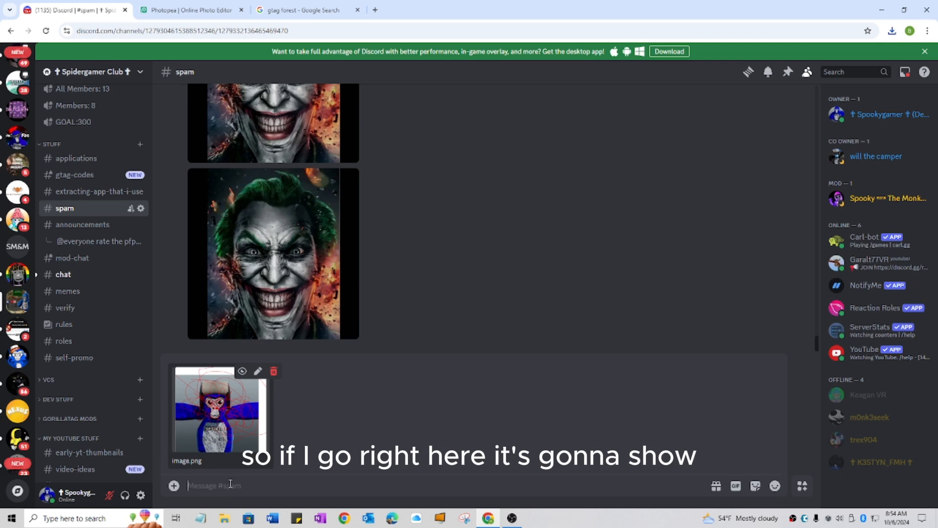
left_click(273, 372)
- Start a file upload and, in the file dialog, move SPIDERTUTPFP2 from Downloads into the desktop games folder, showing that folder
left_click(174, 485)
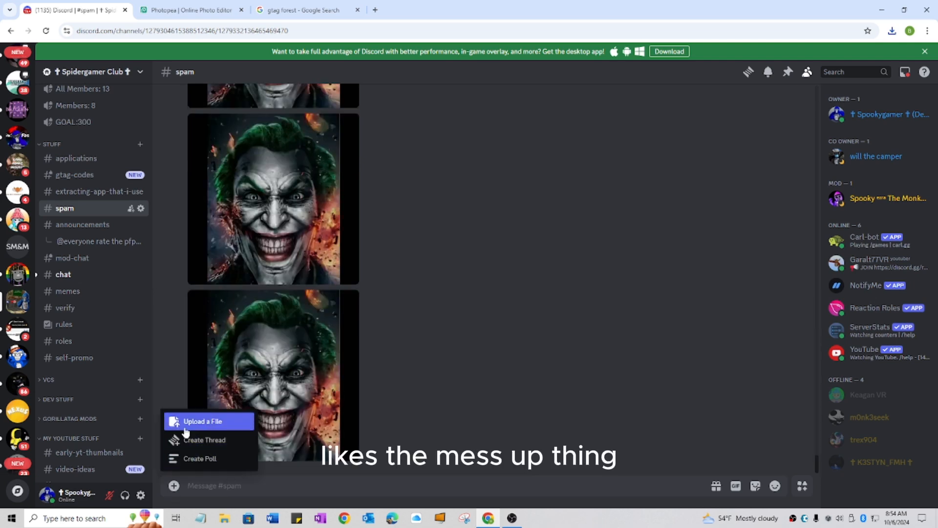
left_click(205, 420)
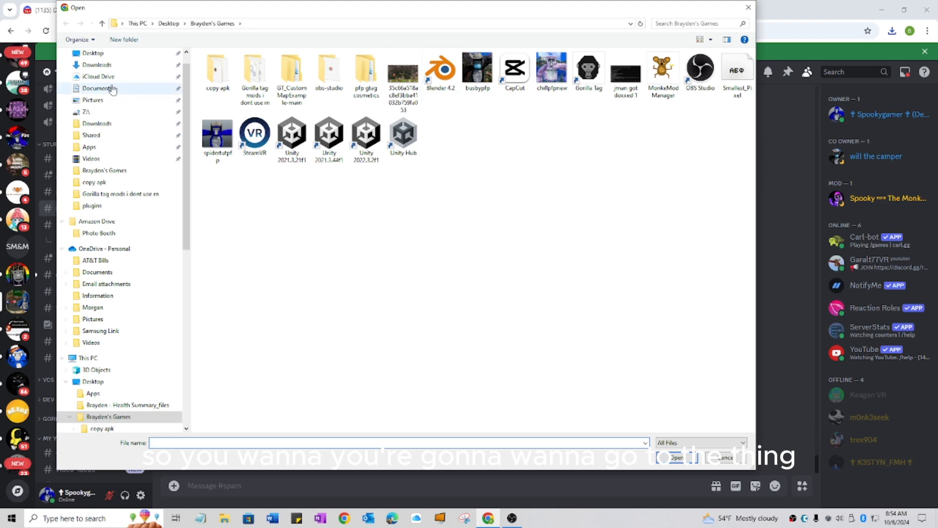
scroll(93, 87, "up", 1)
left_click(93, 86)
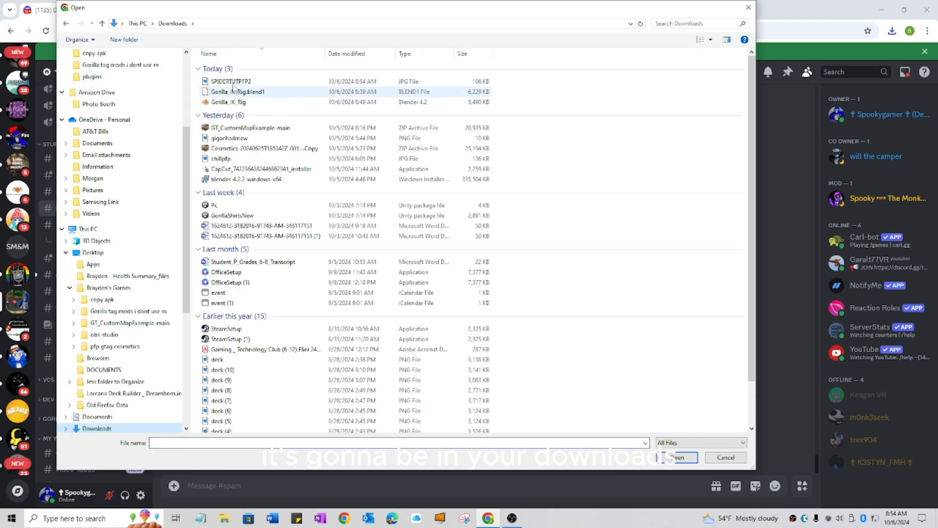
left_click_drag(230, 81, 117, 281)
left_click(116, 288)
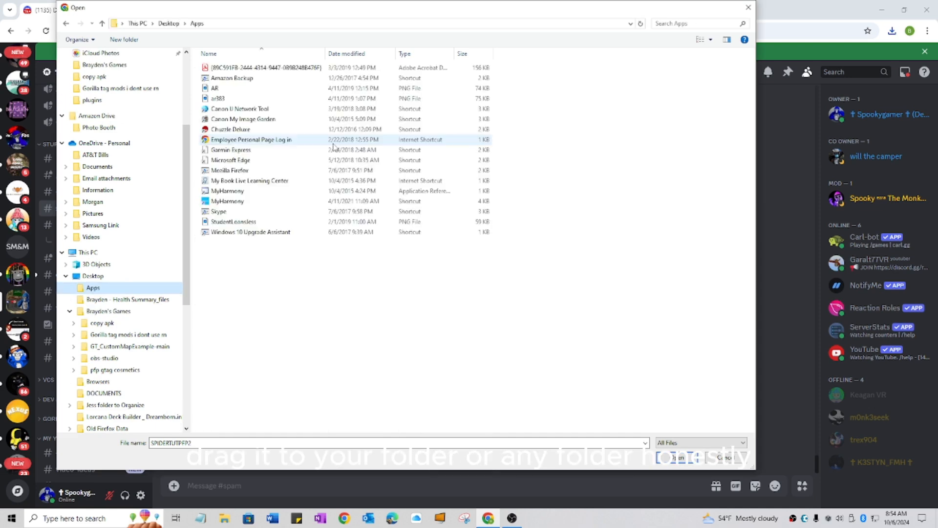
left_click(103, 310)
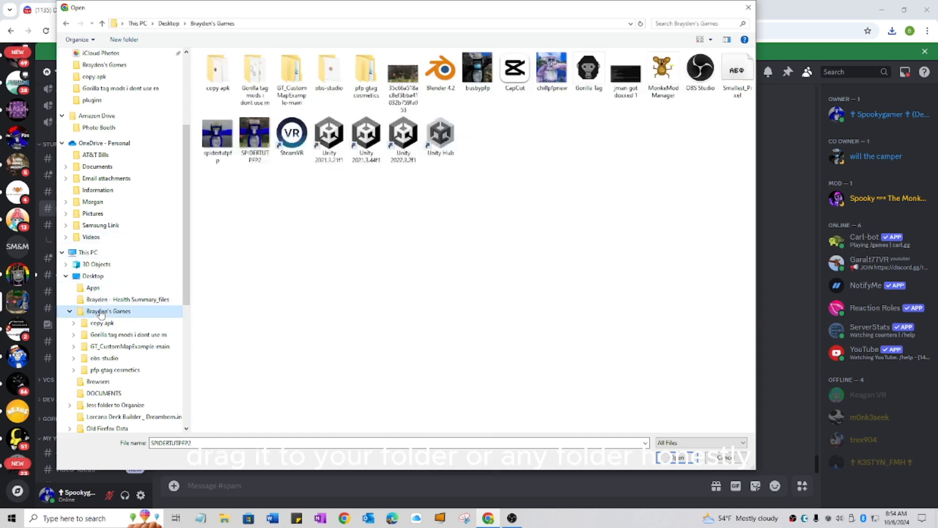
- Attach SPIDERTUTPFP2 to a message in the spam channel, send it, and view the posted picture enlarged before closing the preview
double_click(255, 141)
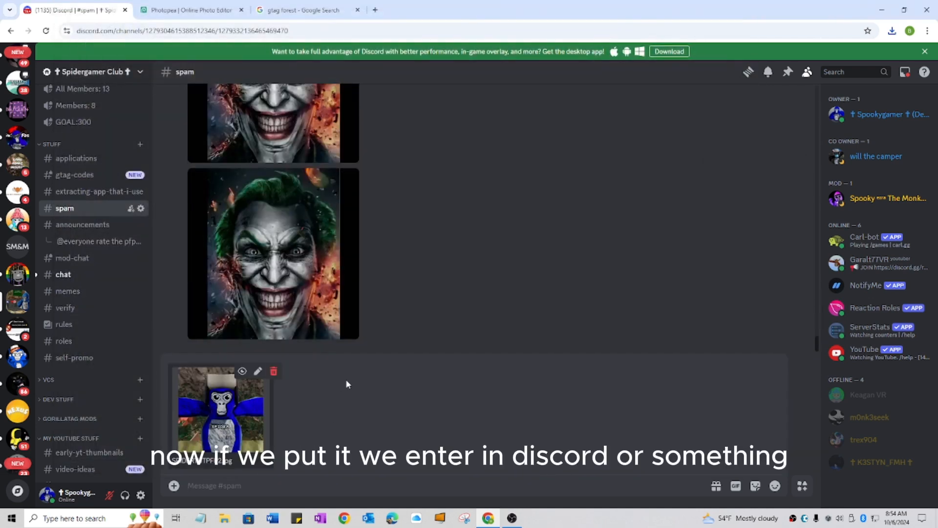
key("Return")
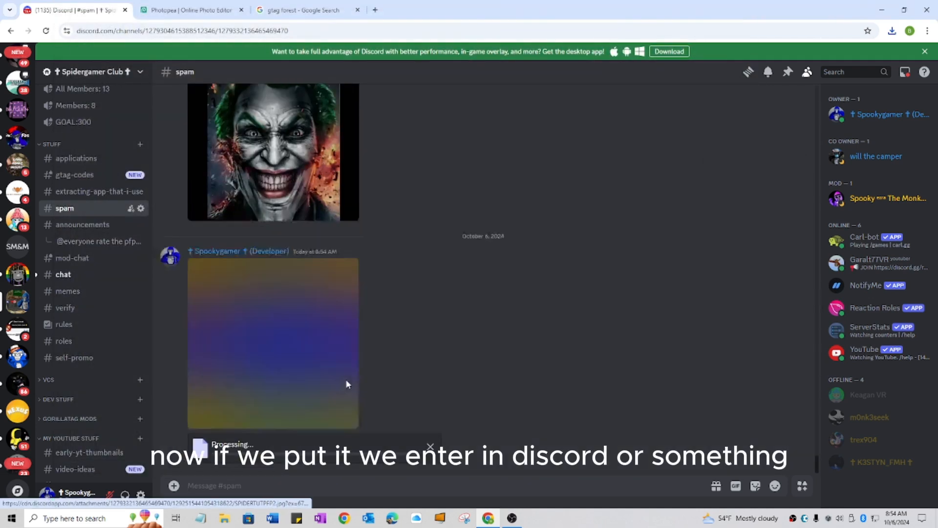
left_click(361, 380)
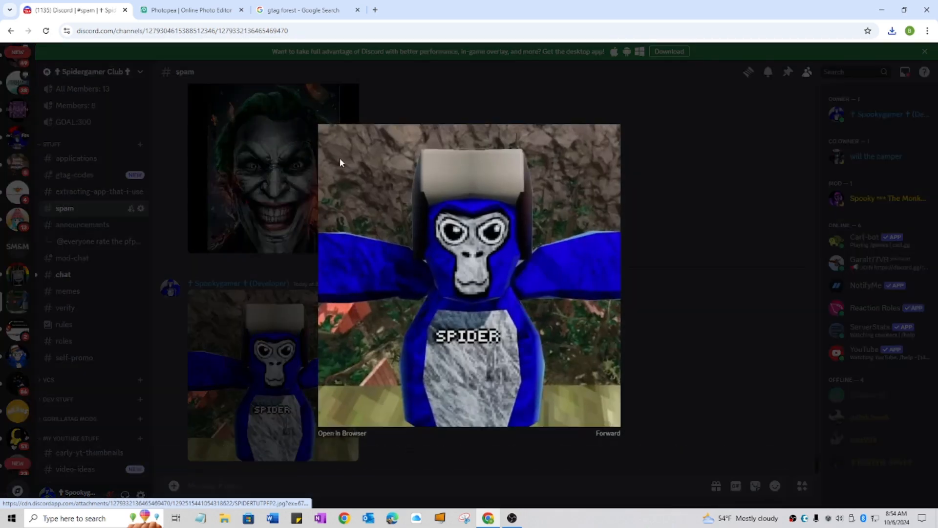
left_click(732, 264)
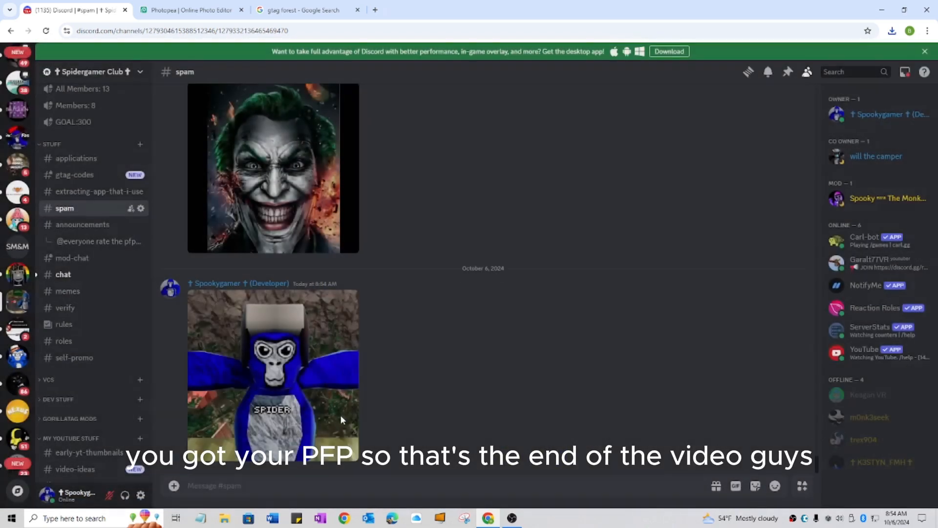
- Delete the message containing the Gorilla Tag profile picture from the spam channel and confirm the deletion
right_click(327, 378)
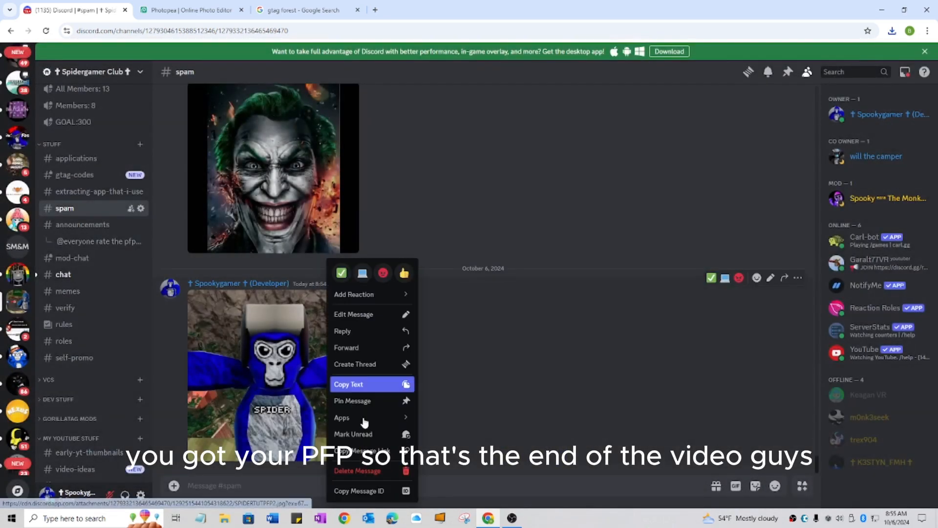
left_click(375, 472)
left_click(551, 413)
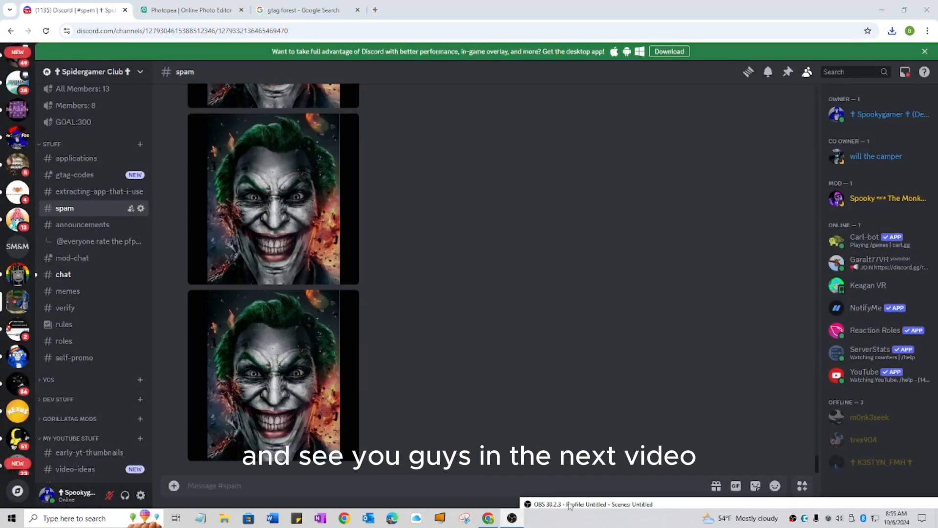
left_click(569, 504)
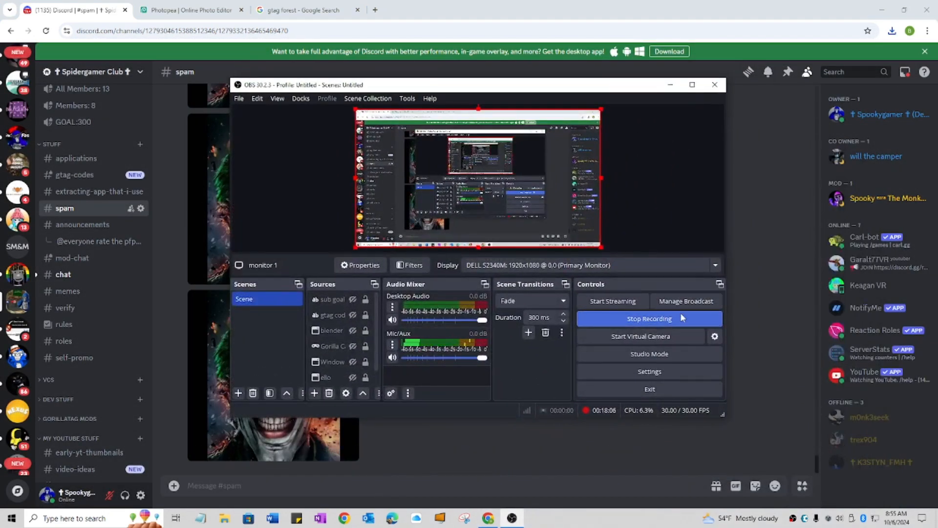